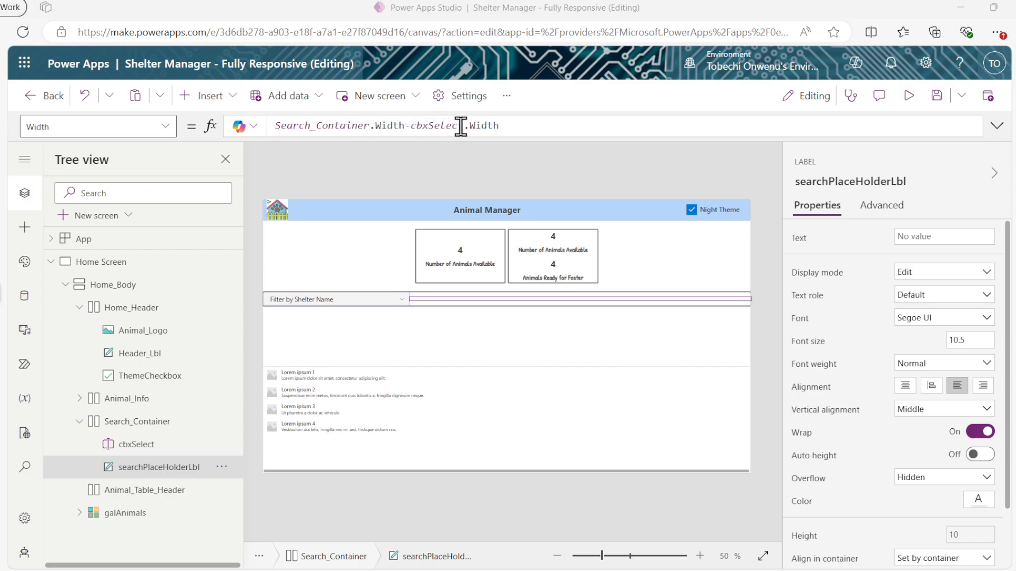
# Turn off flexible height for the Animal_Table_Header container and set its height to 50
pyautogui.click(439, 301)
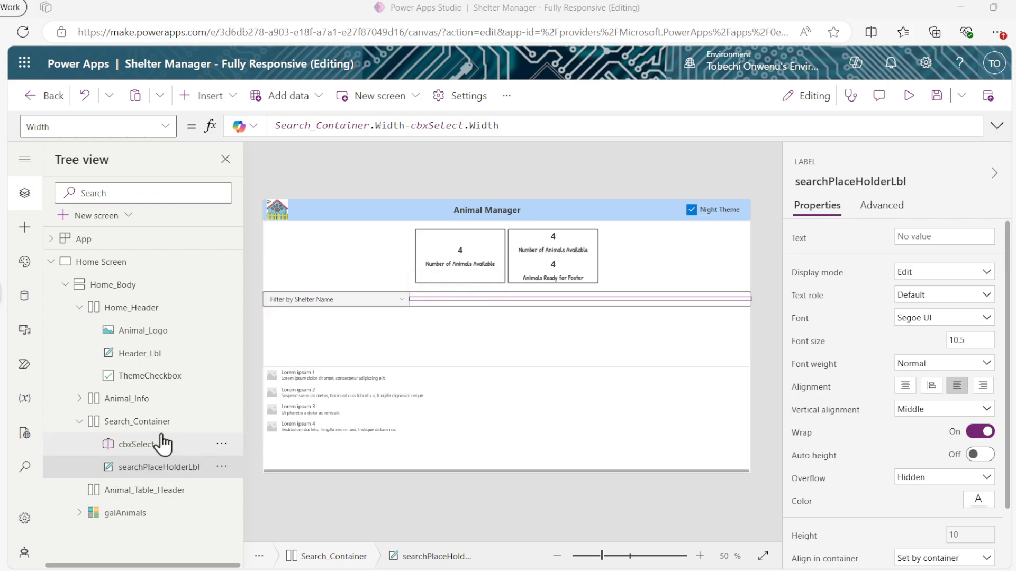
pyautogui.click(80, 422)
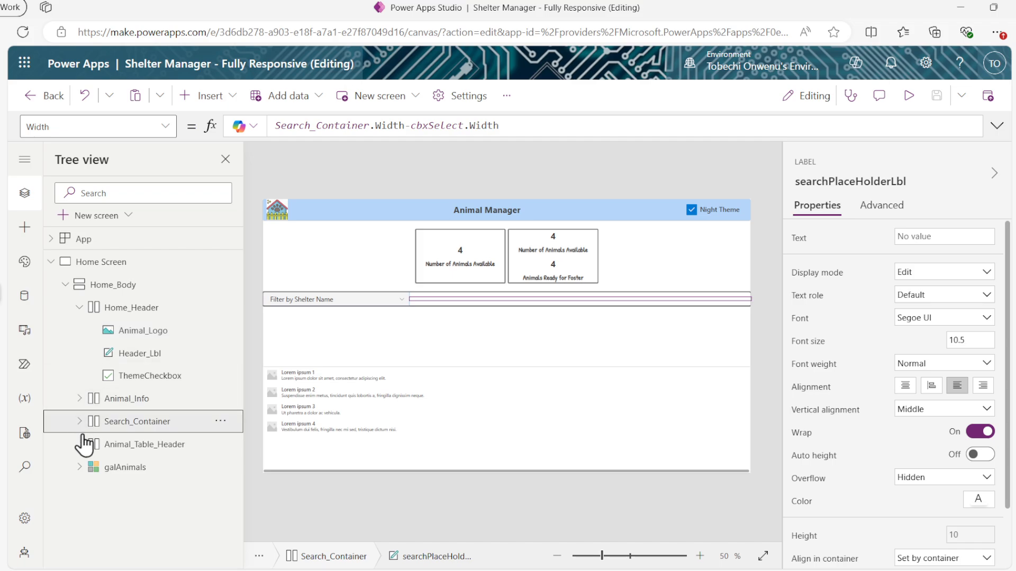
pyautogui.click(101, 446)
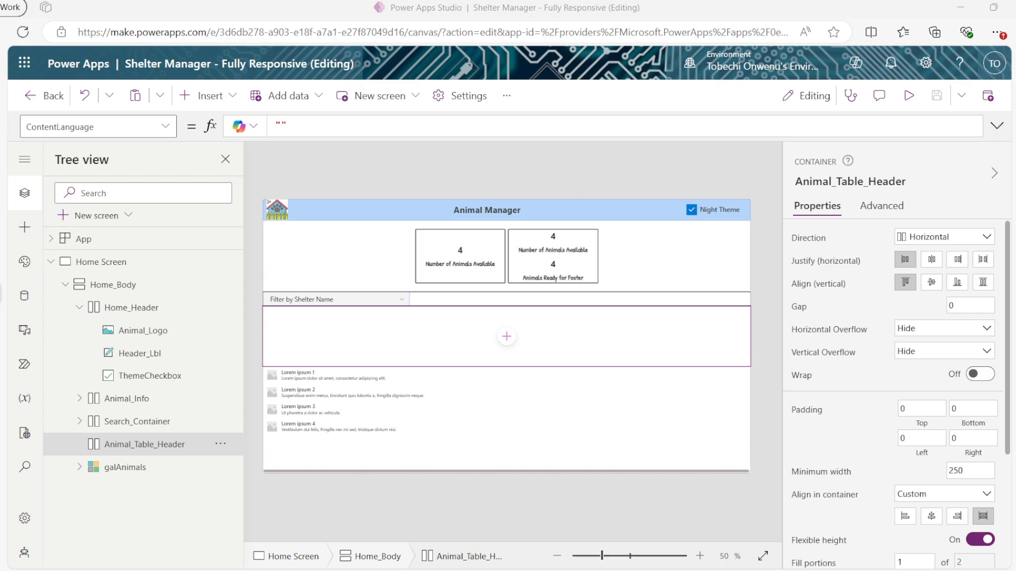
pyautogui.click(182, 448)
pyautogui.scroll(-3, 894, 370)
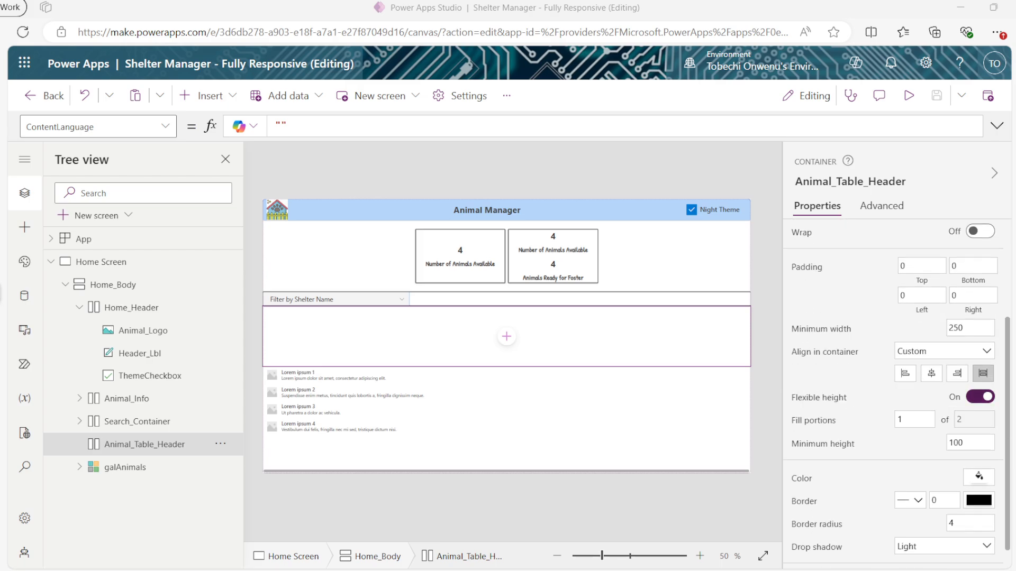
pyautogui.click(982, 398)
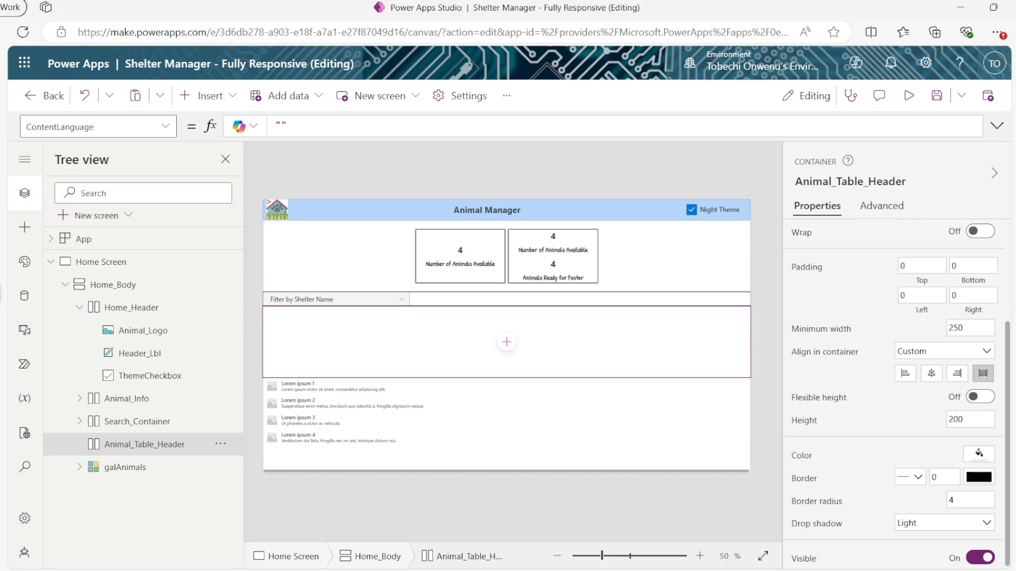
pyautogui.write('50')
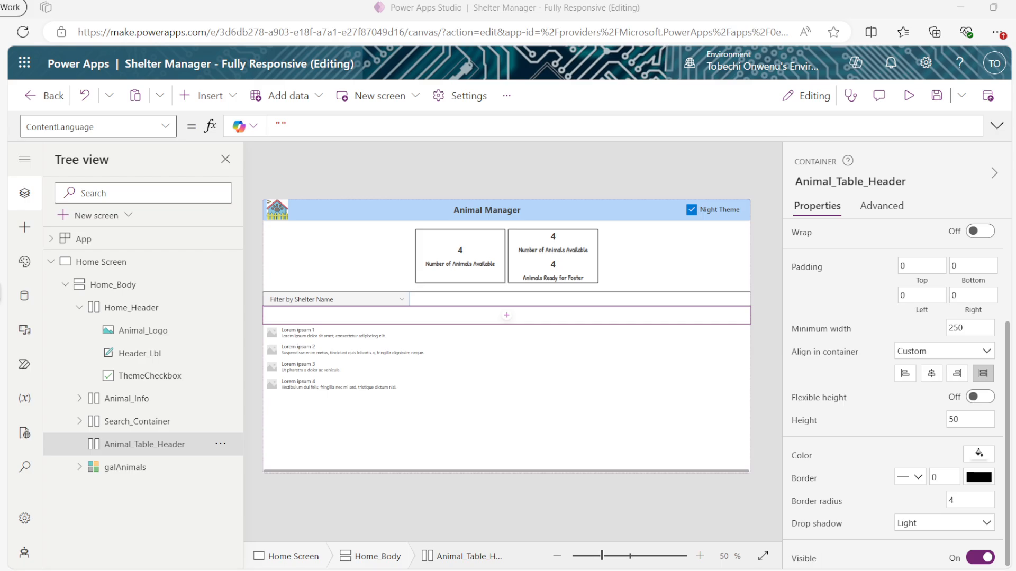
# Set the fill color of the Animal_Table_Header container to light blue, RGBA(180, 214, 250, 1)
pyautogui.click(699, 556)
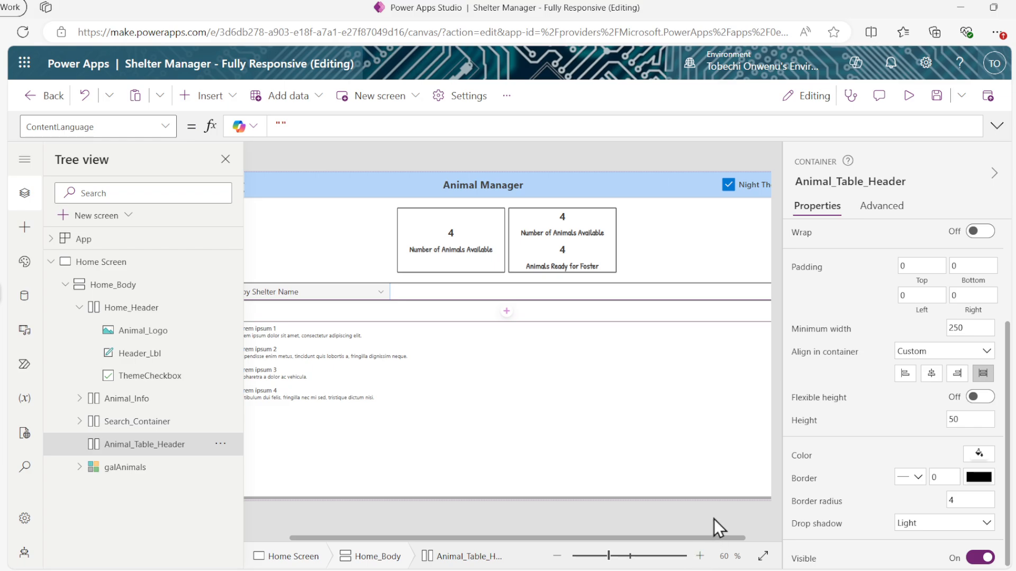
pyautogui.moveTo(648, 541); pyautogui.dragTo(612, 544)
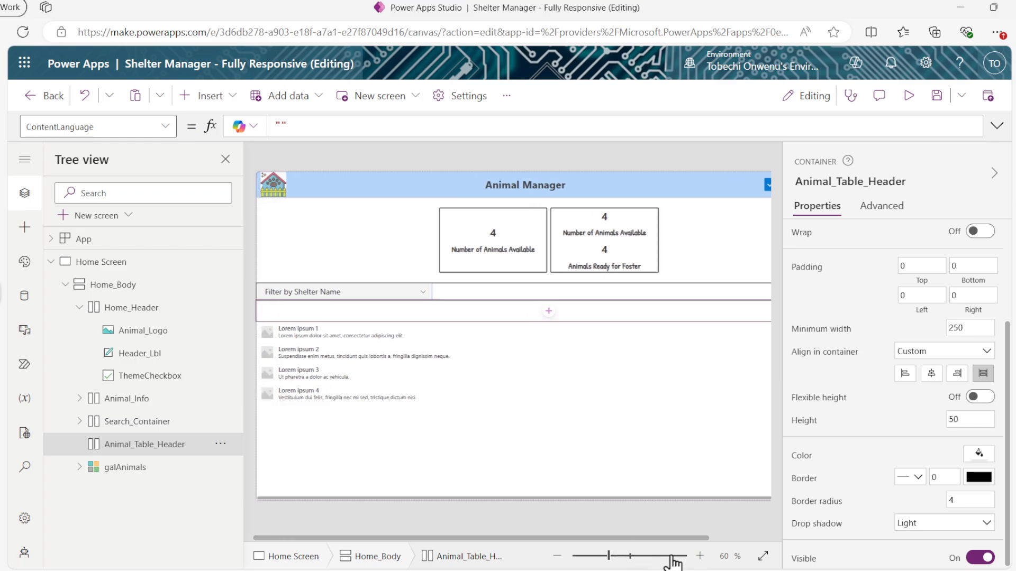
pyautogui.click(699, 556)
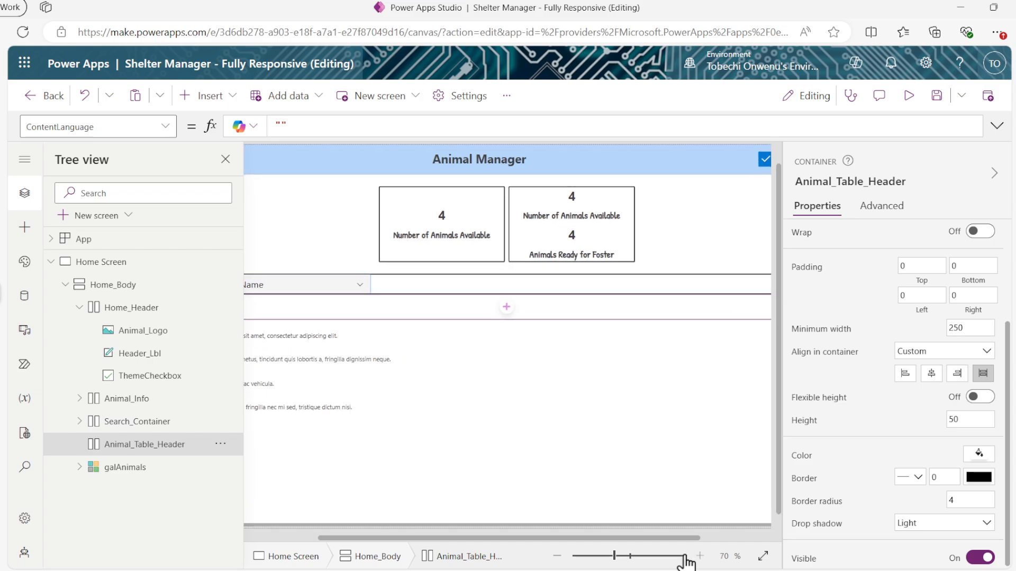
pyautogui.moveTo(671, 544); pyautogui.dragTo(574, 553)
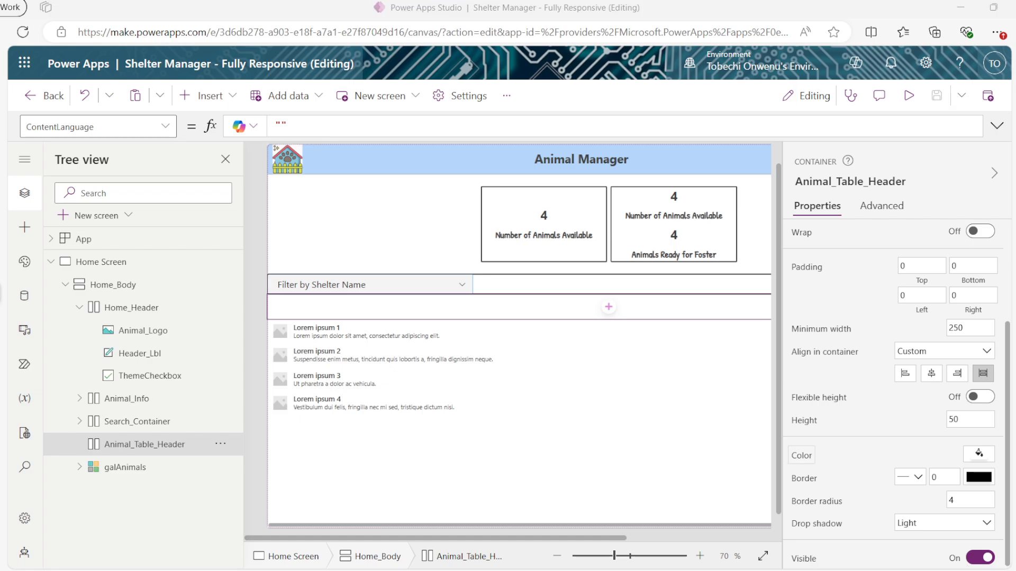
pyautogui.click(675, 310)
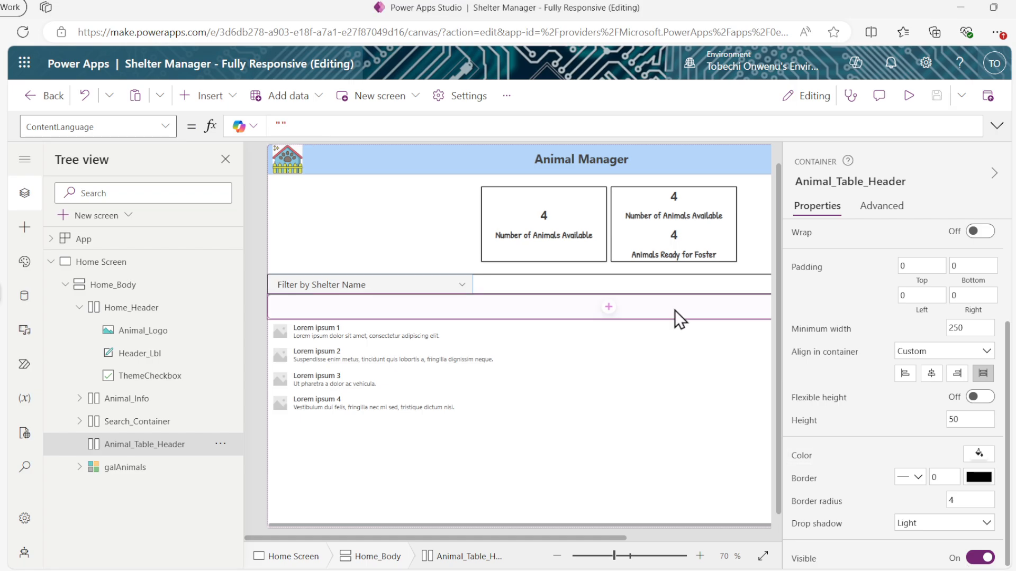
pyautogui.click(980, 459)
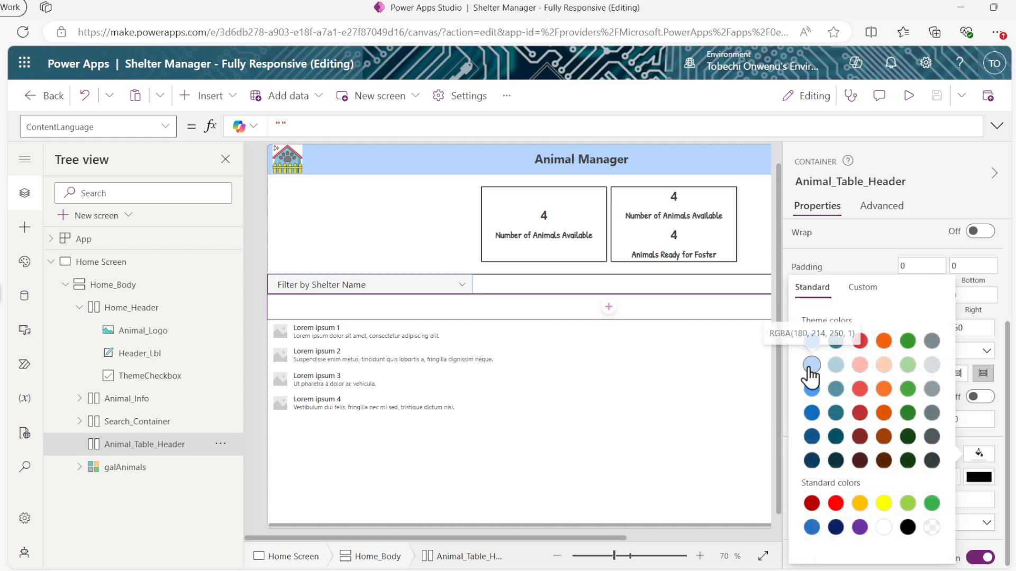
pyautogui.click(814, 431)
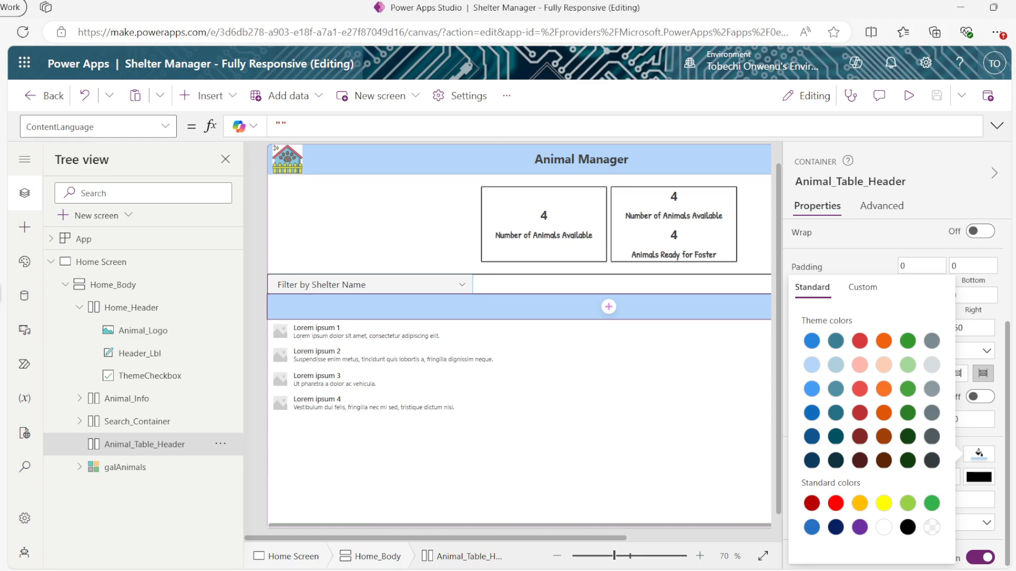
pyautogui.click(539, 315)
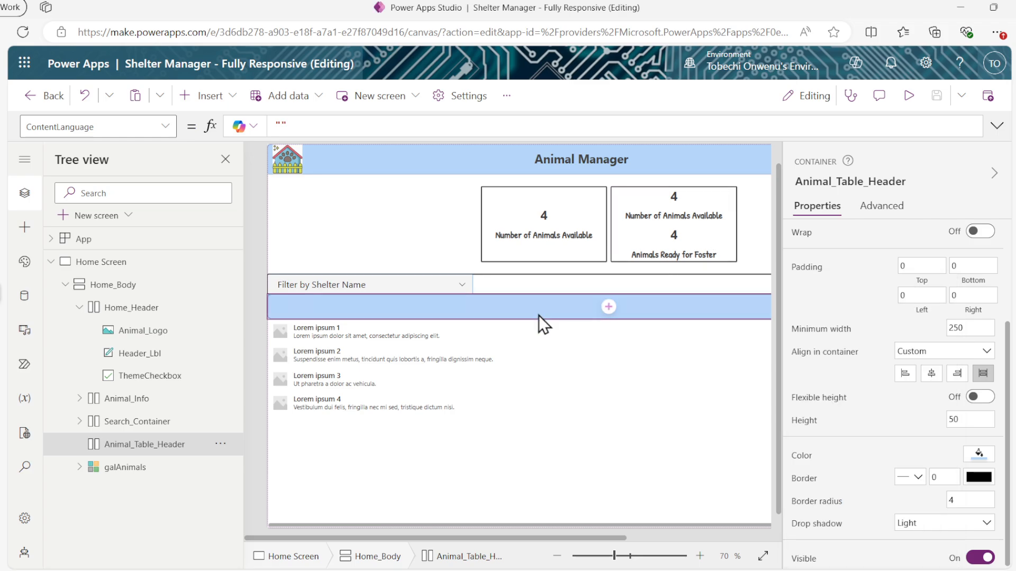
# Insert a classic Label into the Animal_Table_Header container and copy it
pyautogui.click(608, 308)
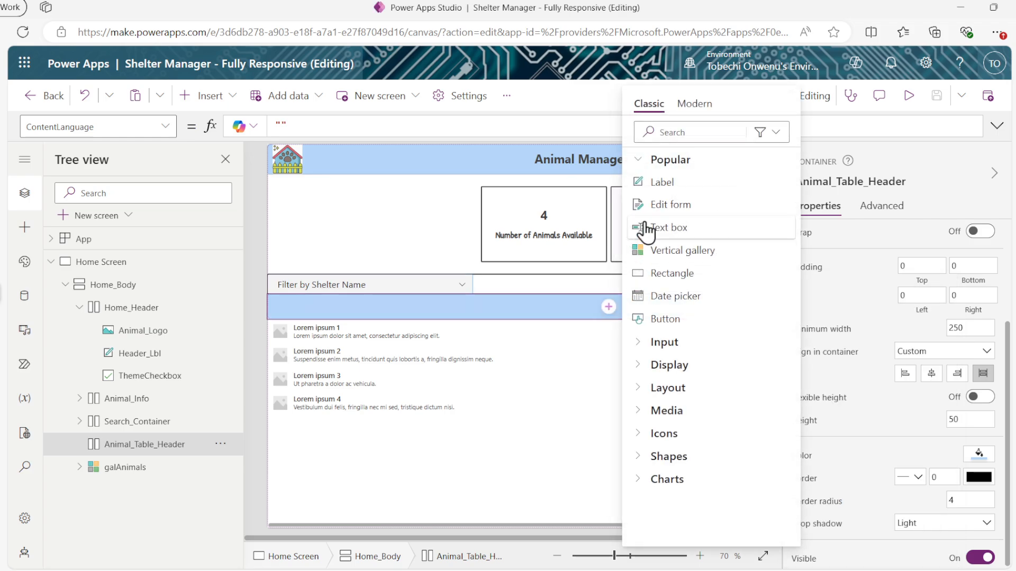
pyautogui.click(656, 187)
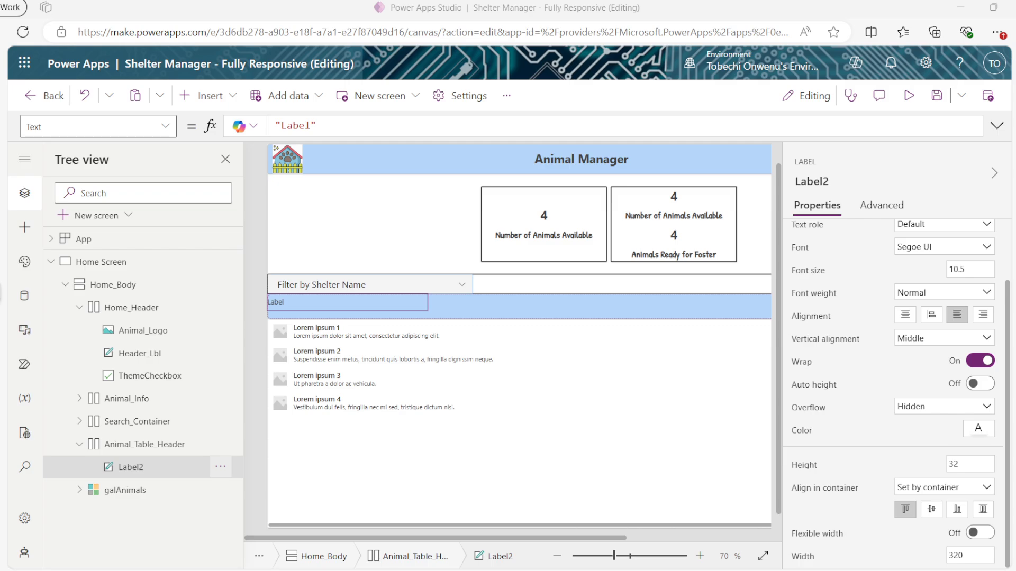
pyautogui.click(221, 468)
pyautogui.moveTo(278, 301)
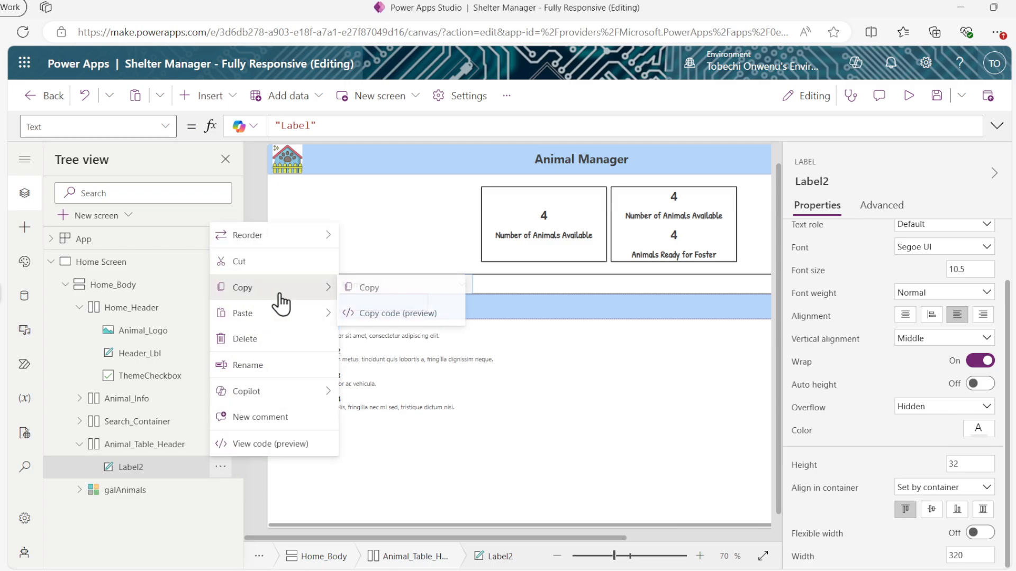
pyautogui.click(379, 296)
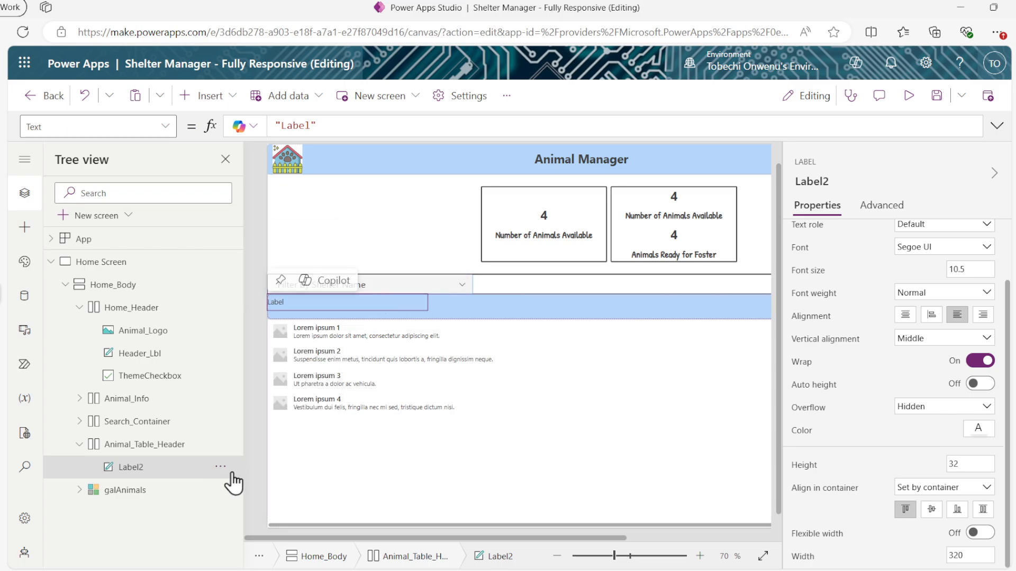
# Paste two copies of the label into the Animal_Table_Header container
pyautogui.click(216, 447)
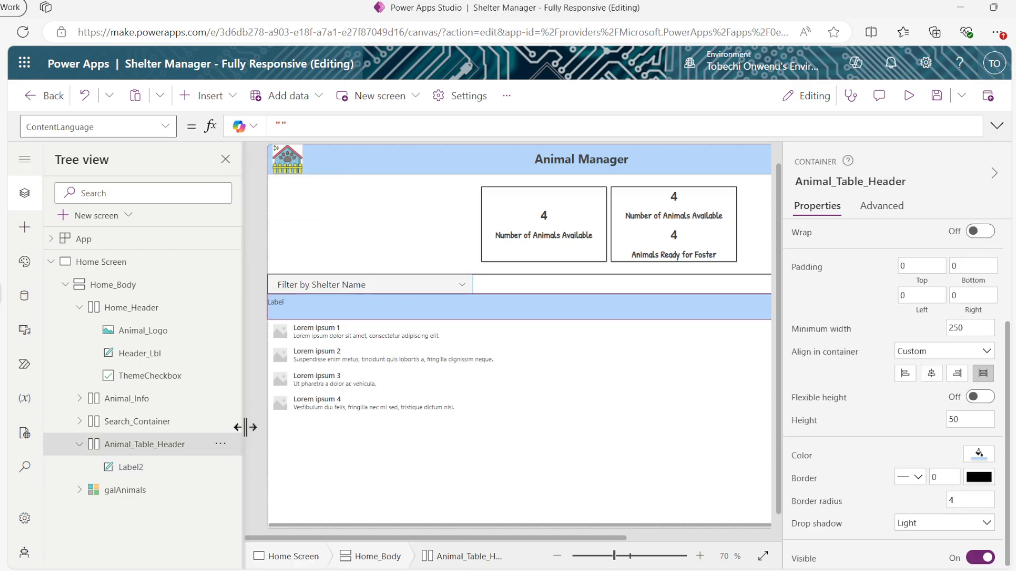
pyautogui.click(221, 444)
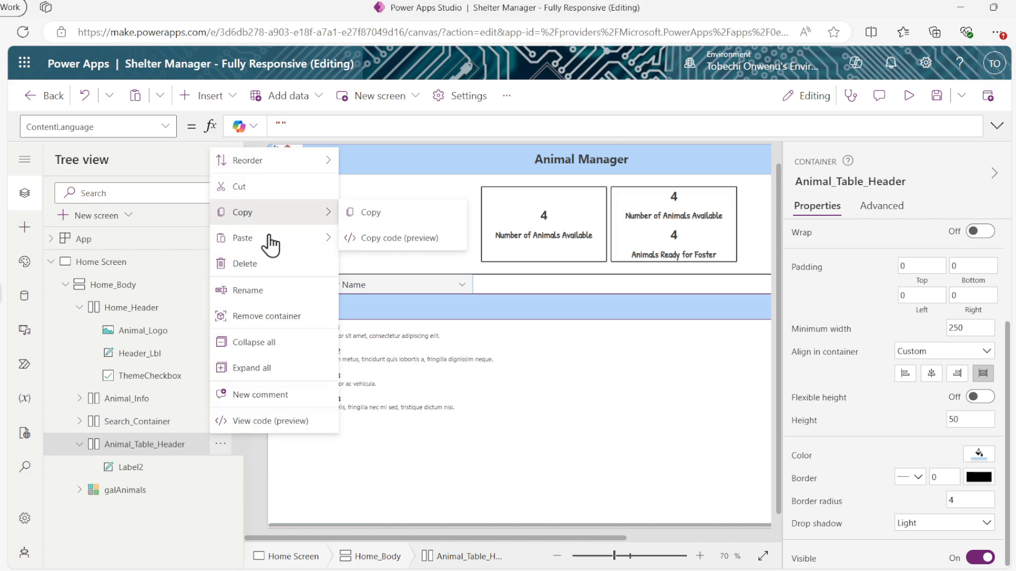
pyautogui.moveTo(282, 249)
pyautogui.click(364, 239)
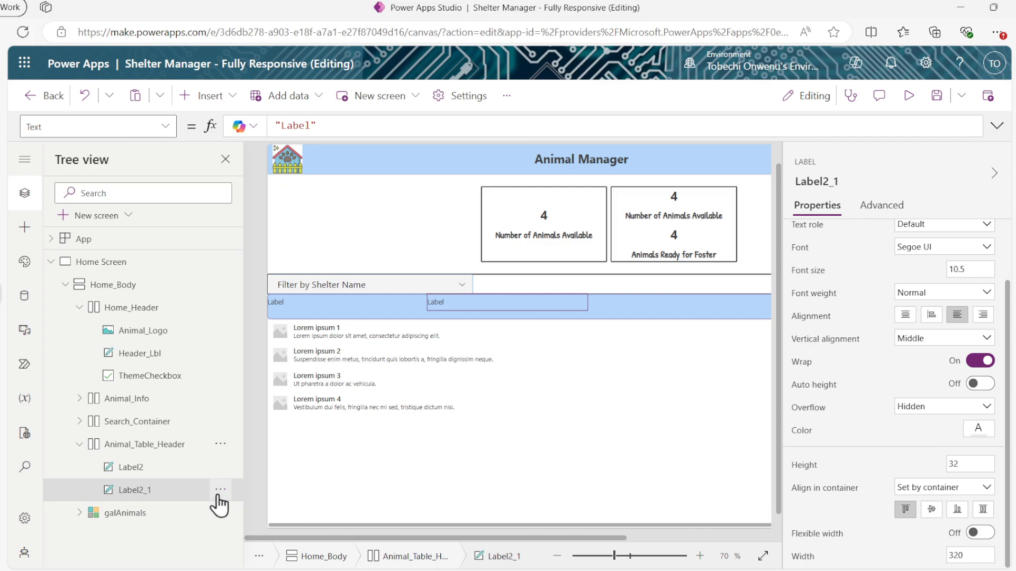
pyautogui.click(221, 448)
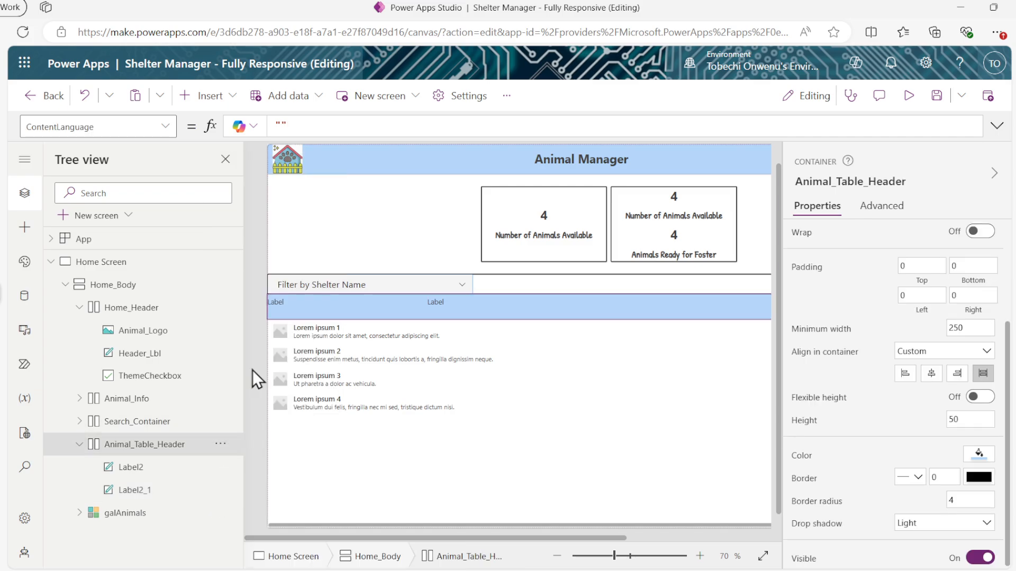
pyautogui.click(220, 446)
pyautogui.moveTo(273, 245)
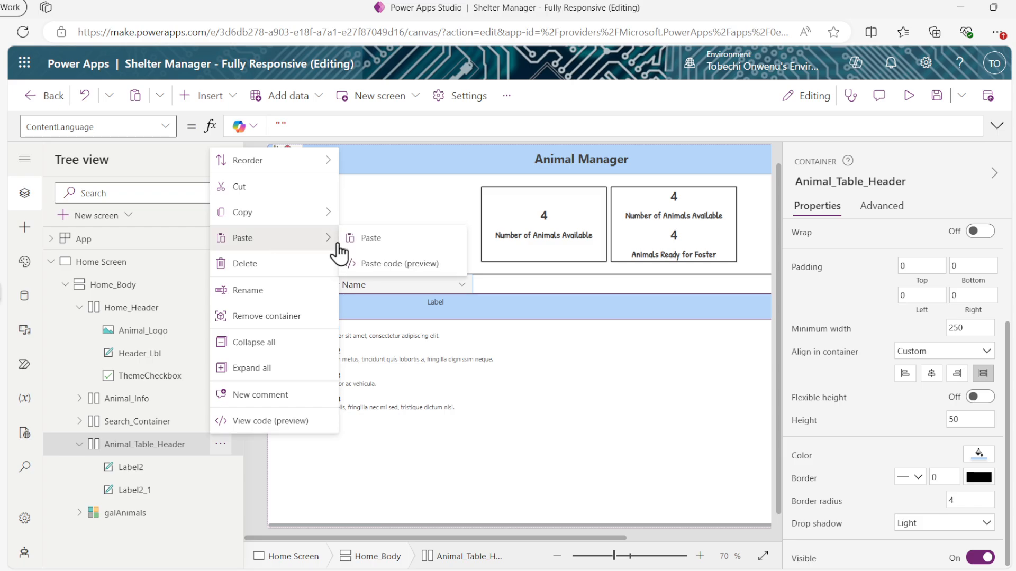
pyautogui.click(382, 239)
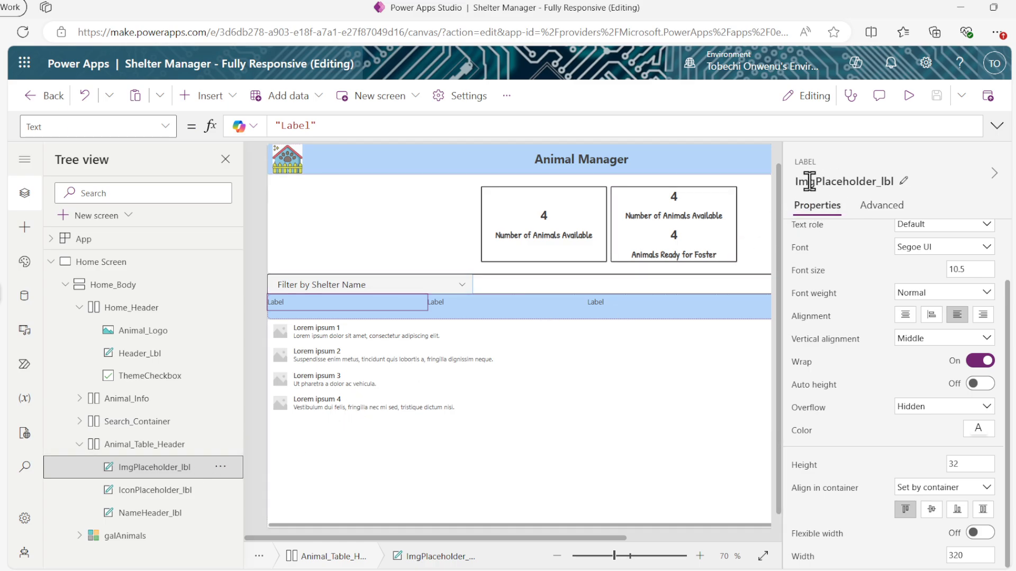
# Delete the duplicate labels AnimalCount_lbl_1 and AvailableAnimals_lbl_1 from the ReadyForFoster container
pyautogui.click(682, 241)
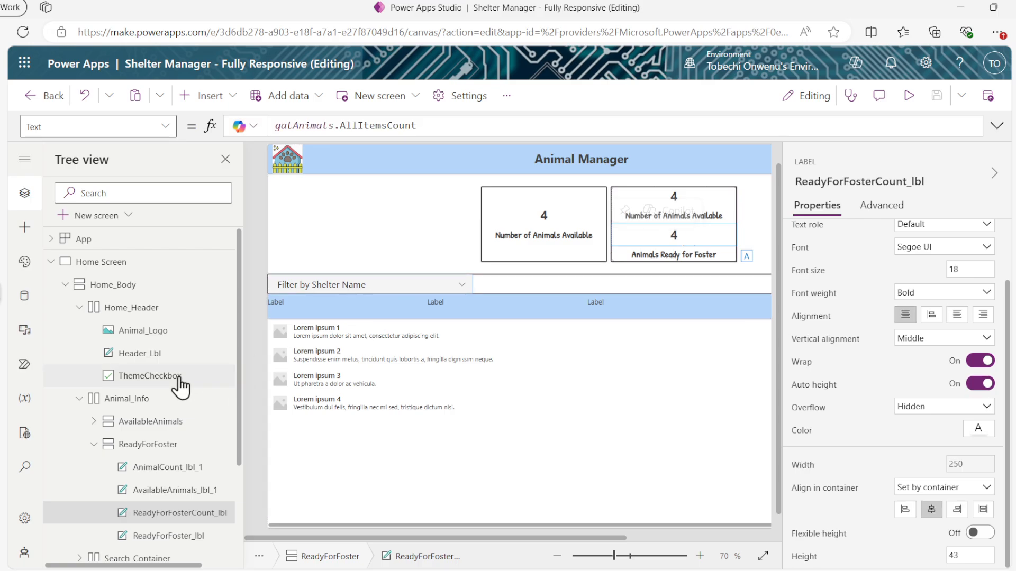
pyautogui.scroll(1, 580, 268)
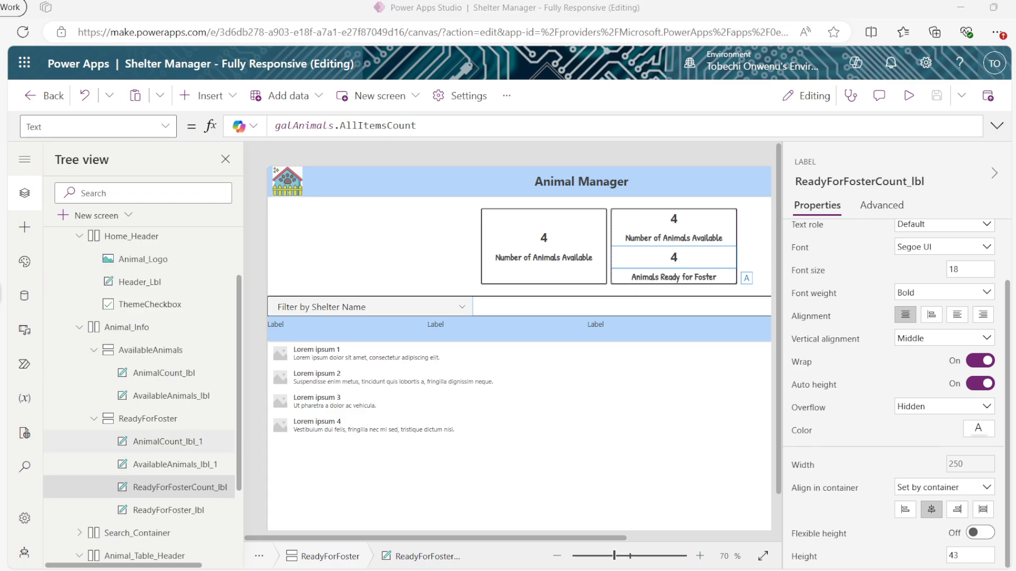
pyautogui.moveTo(244, 440); pyautogui.dragTo(304, 444)
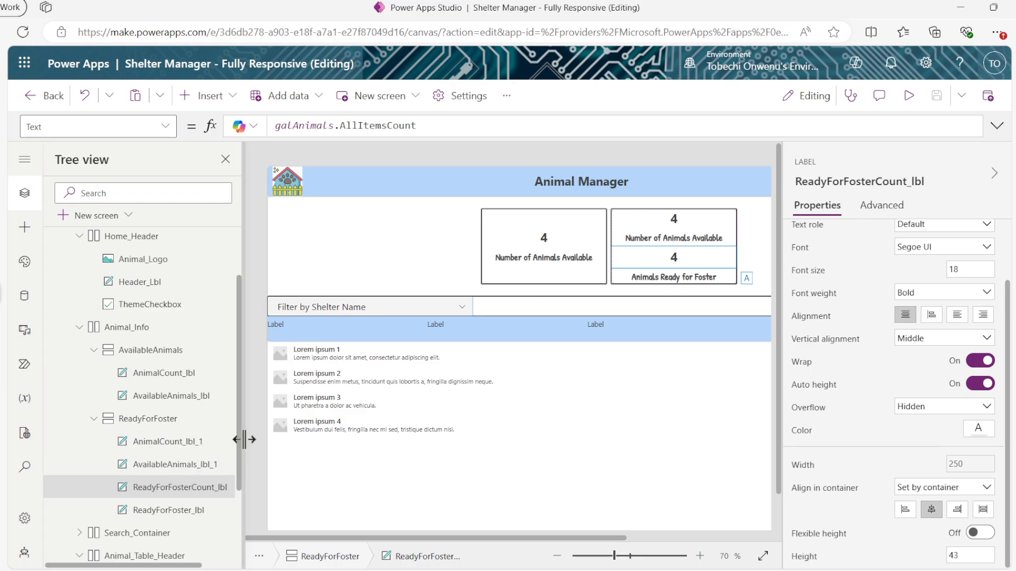
pyautogui.moveTo(255, 436); pyautogui.dragTo(265, 437)
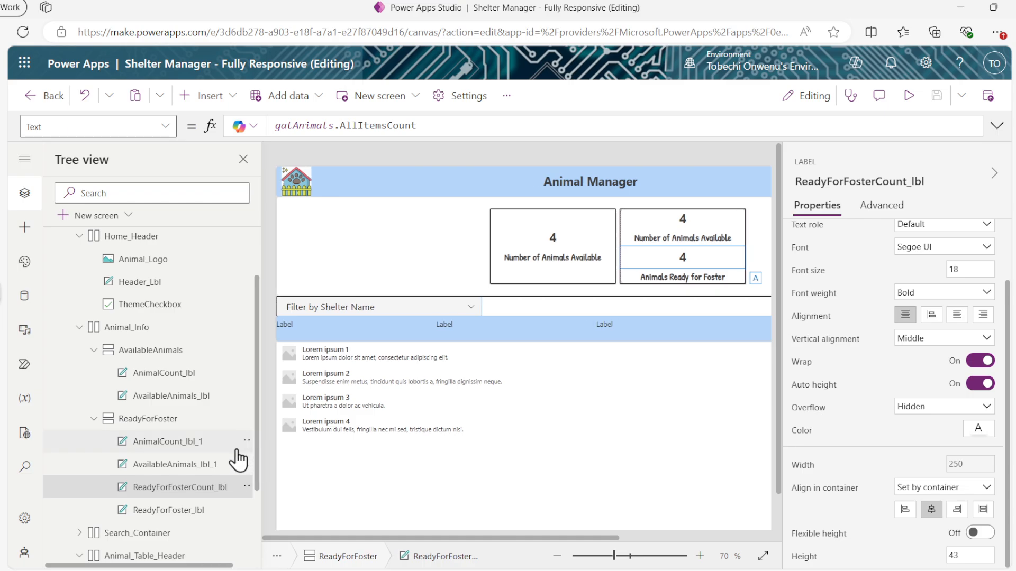
pyautogui.click(246, 442)
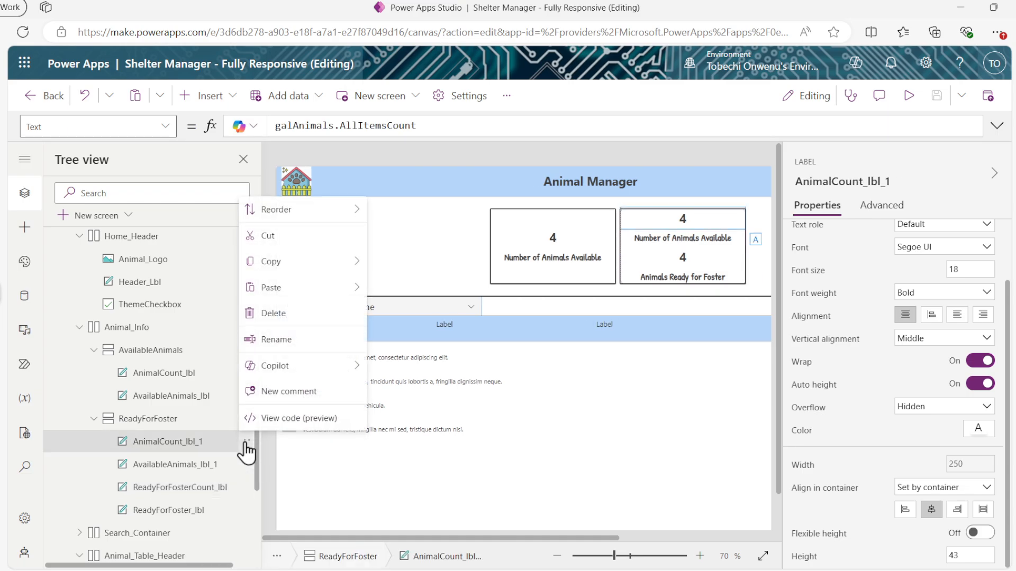
pyautogui.click(267, 320)
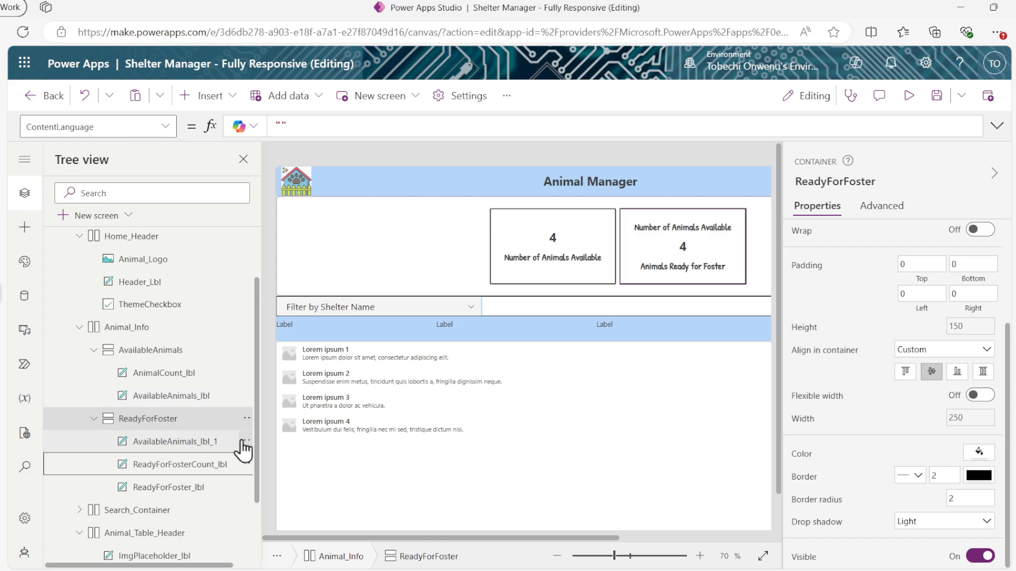
pyautogui.click(243, 445)
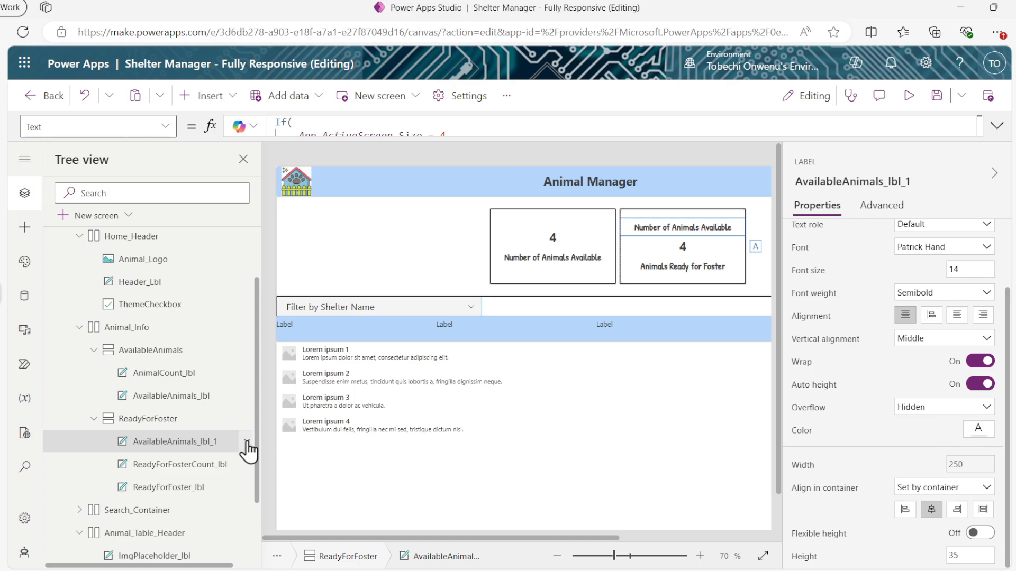
pyautogui.click(247, 442)
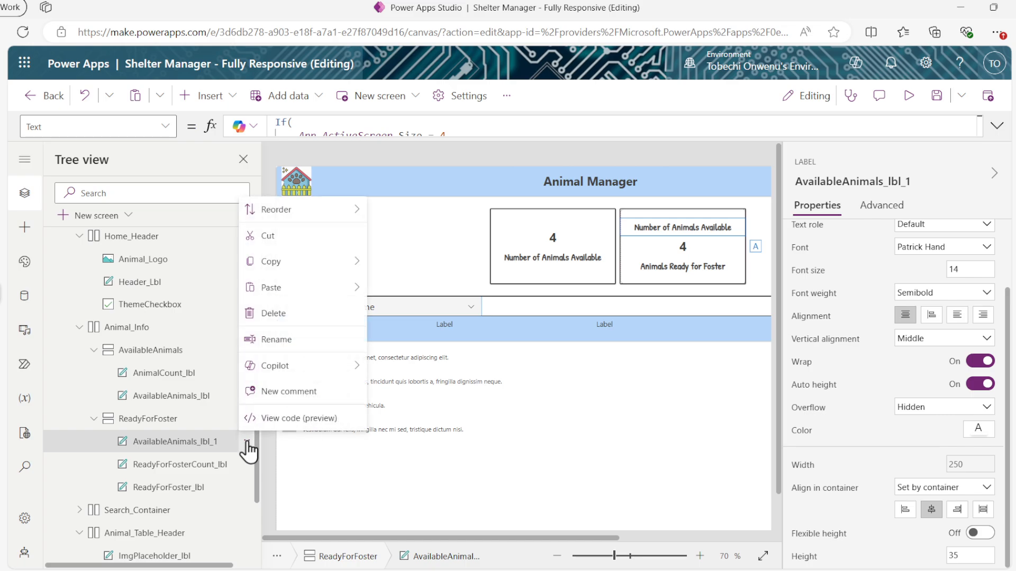
pyautogui.click(267, 314)
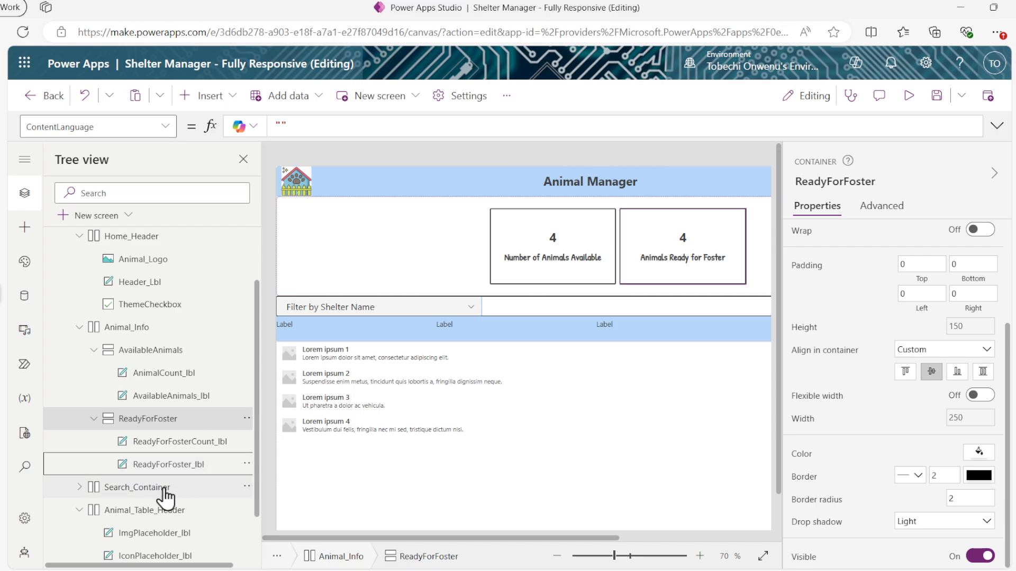
# Give ImgPlaceholder_lbl a flexible width with a minimum of 80, and set its height to Parent.Height
pyautogui.scroll(-1, 165, 499)
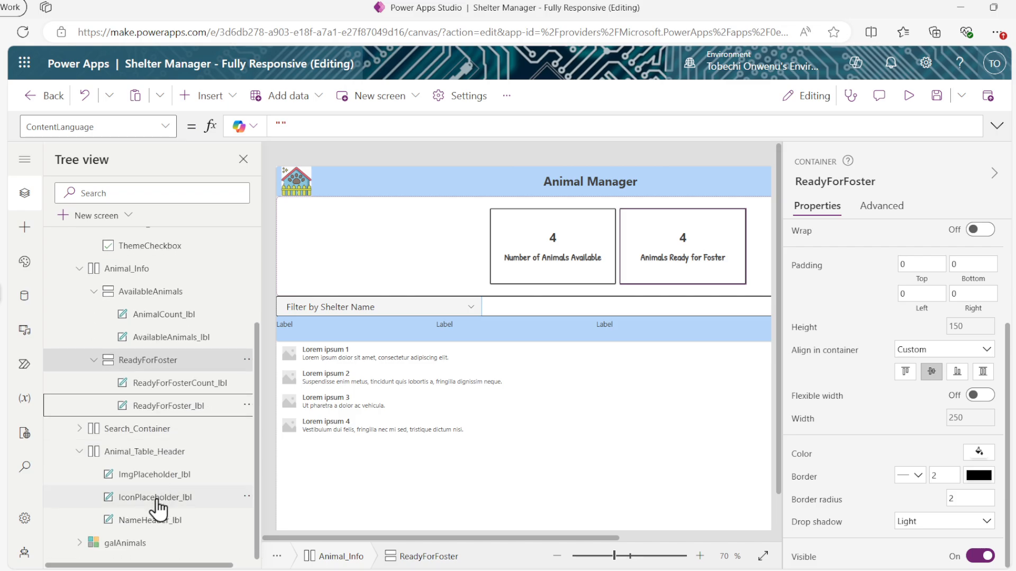
pyautogui.click(157, 473)
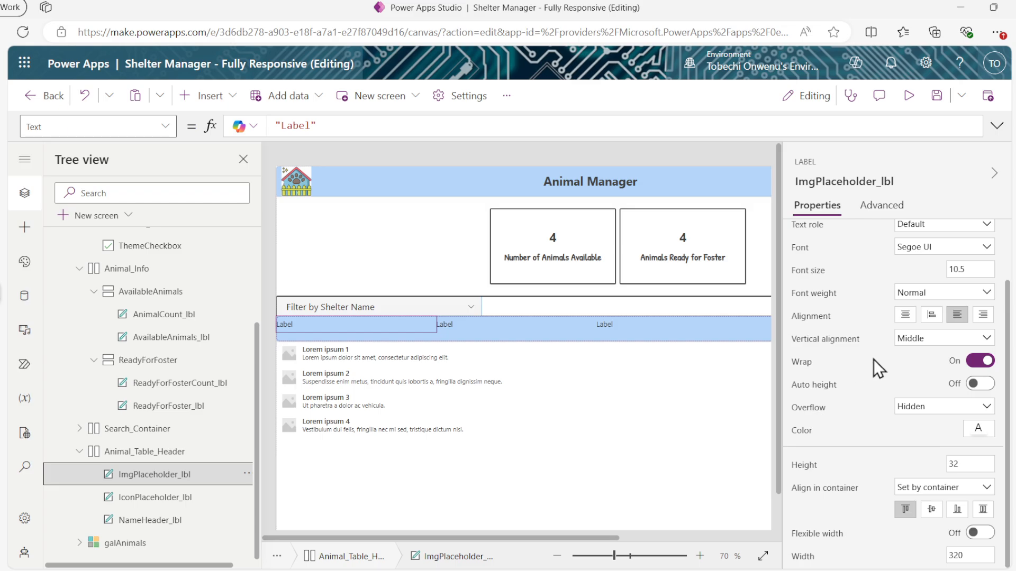
pyautogui.click(975, 534)
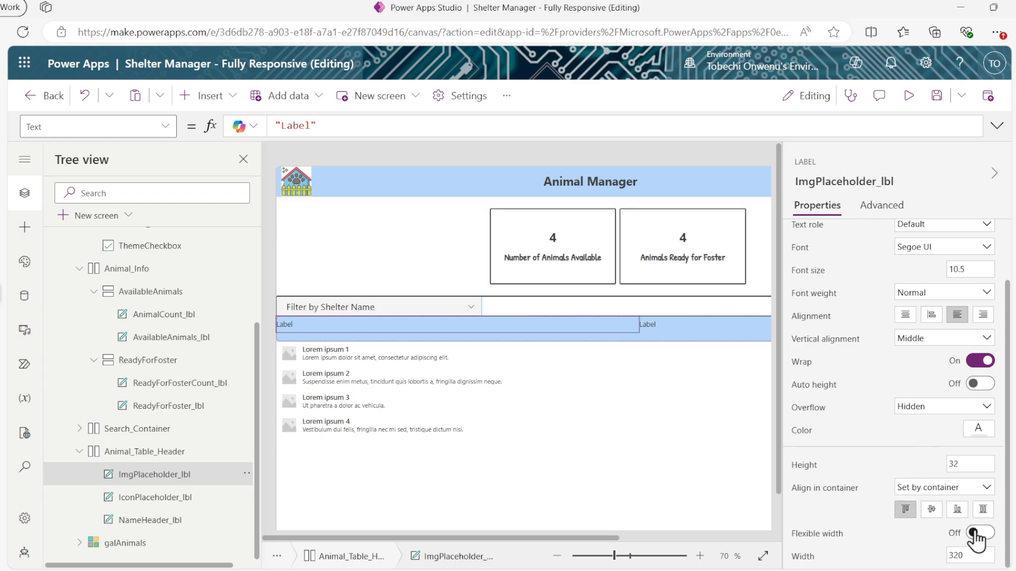
pyautogui.scroll(-1, 857, 413)
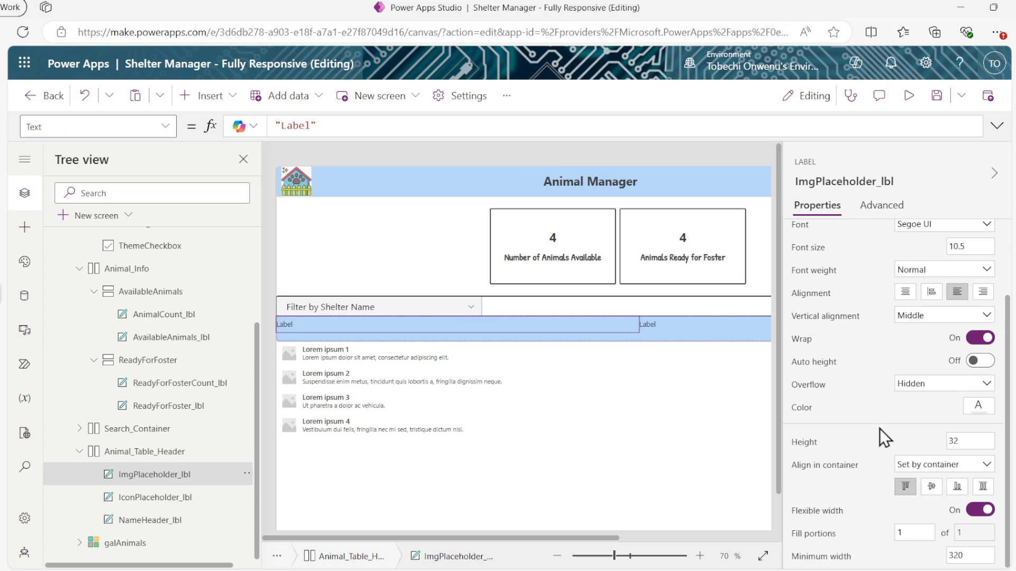
pyautogui.click(970, 557)
pyautogui.press('BackSpace')
pyautogui.press('BackSpace')
pyautogui.press('BackSpace')
pyautogui.write('80')
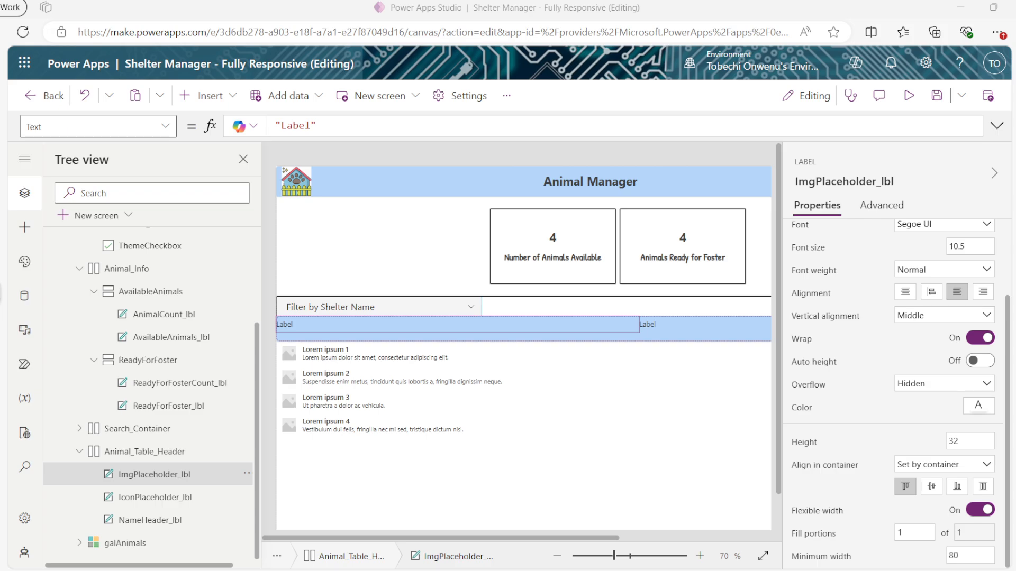
pyautogui.click(804, 442)
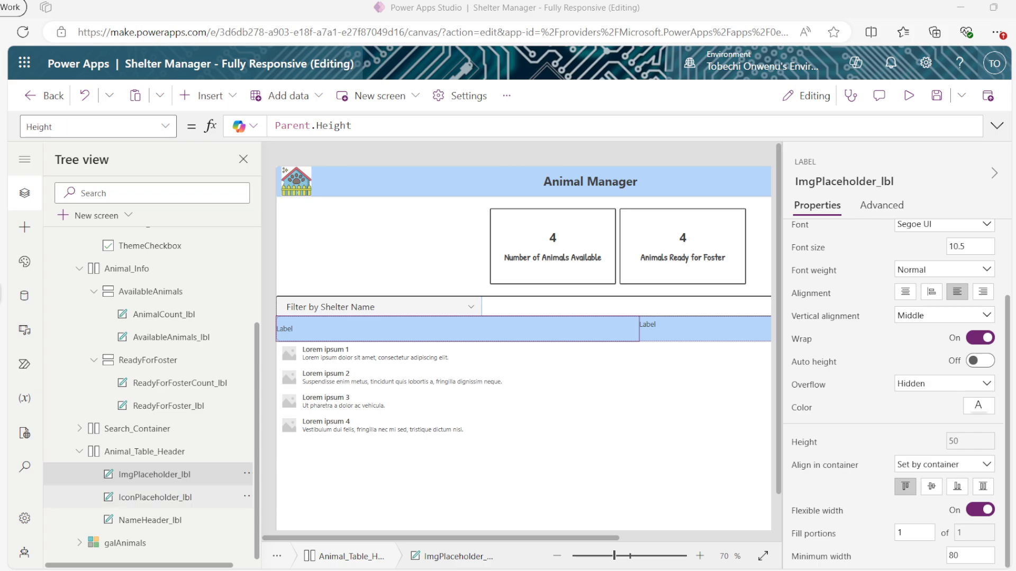
# Set IconPlaceholder_lbl's height to Parent.Height, center it vertically in the container, and set its width to 75
pyautogui.click(158, 499)
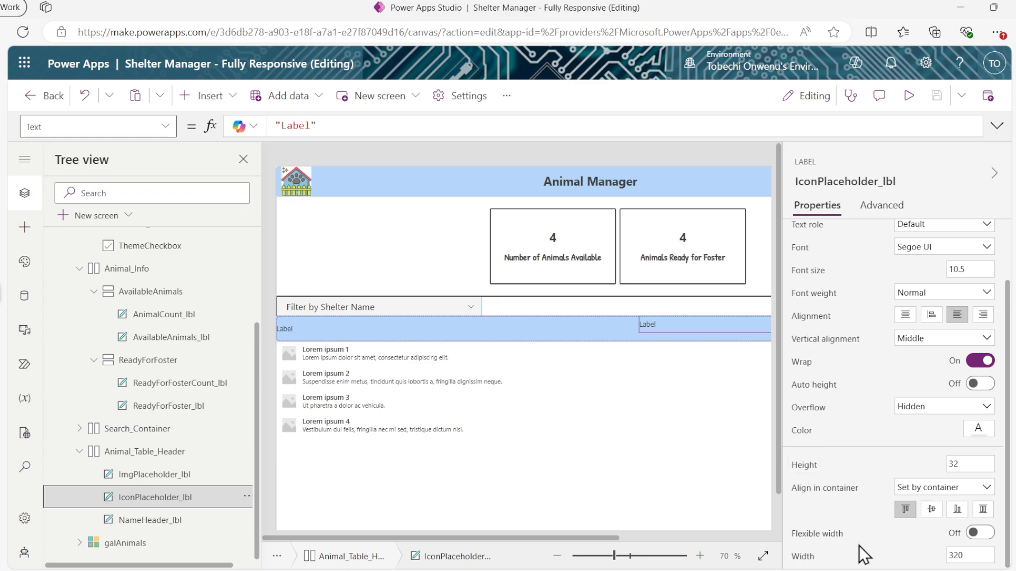
pyautogui.click(814, 471)
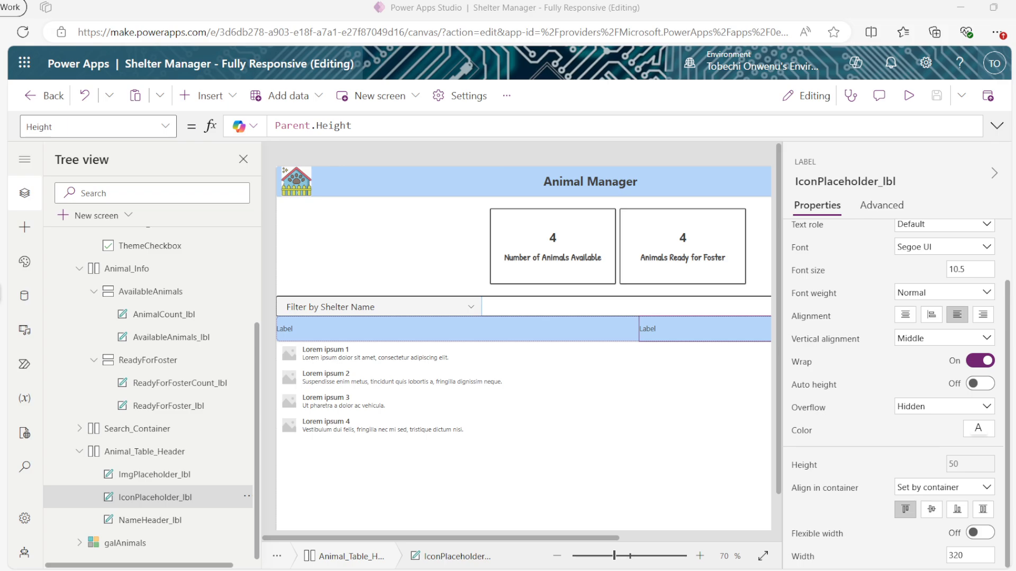
pyautogui.click(931, 509)
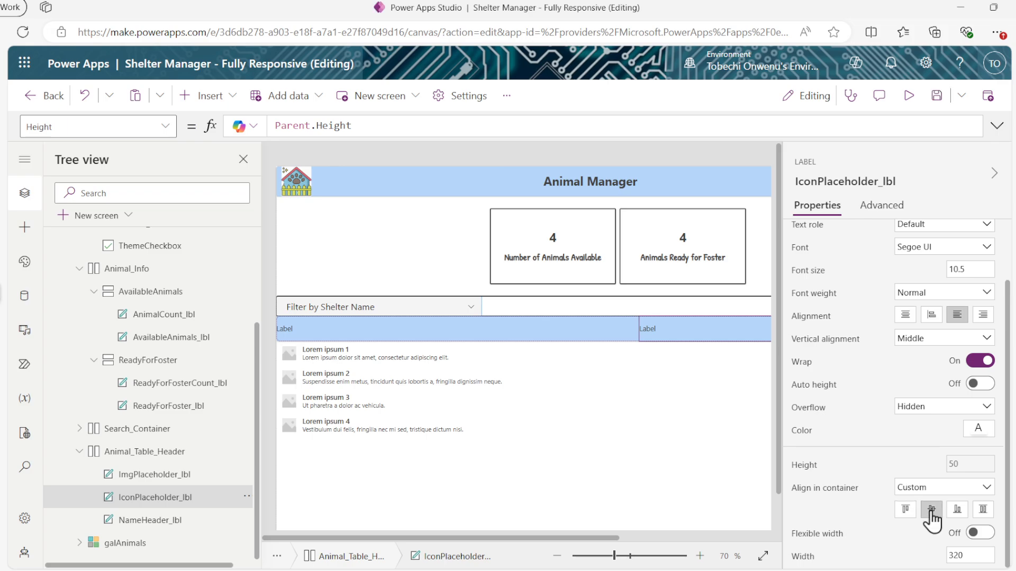
pyautogui.click(960, 554)
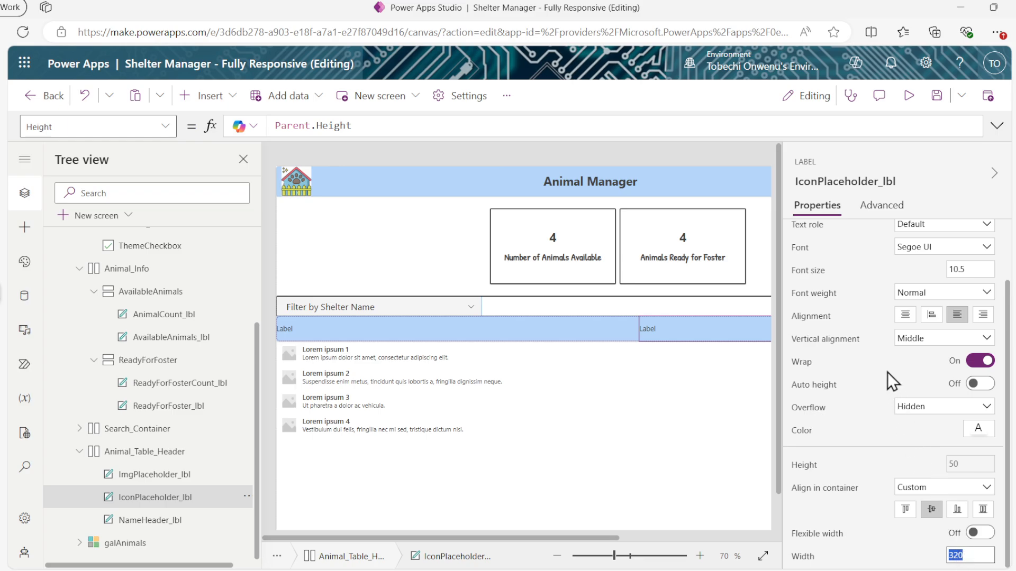
pyautogui.write('75')
pyautogui.press('Return')
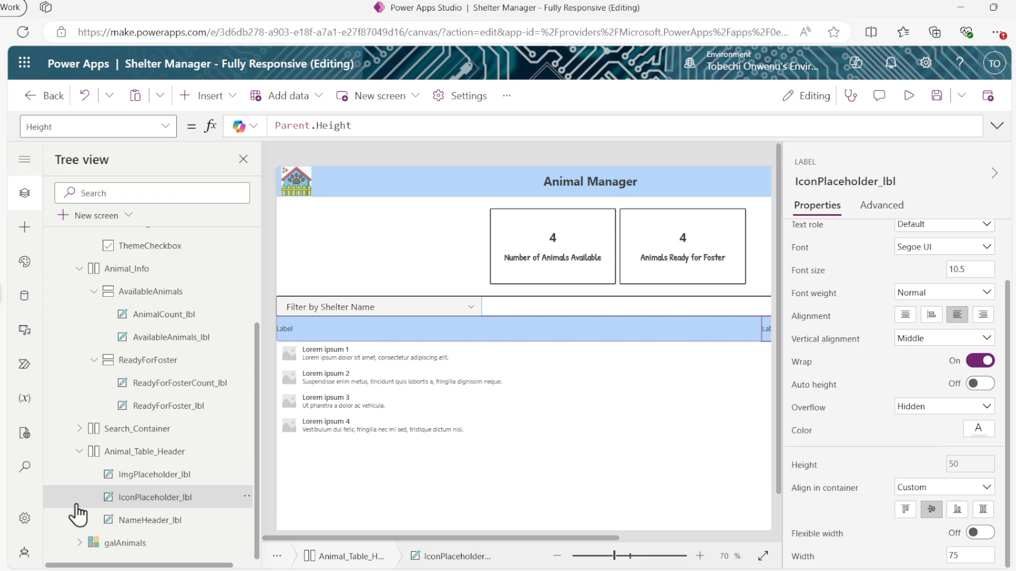
# Set the text of the NameHeader_lbl label to "Name"
pyautogui.click(142, 521)
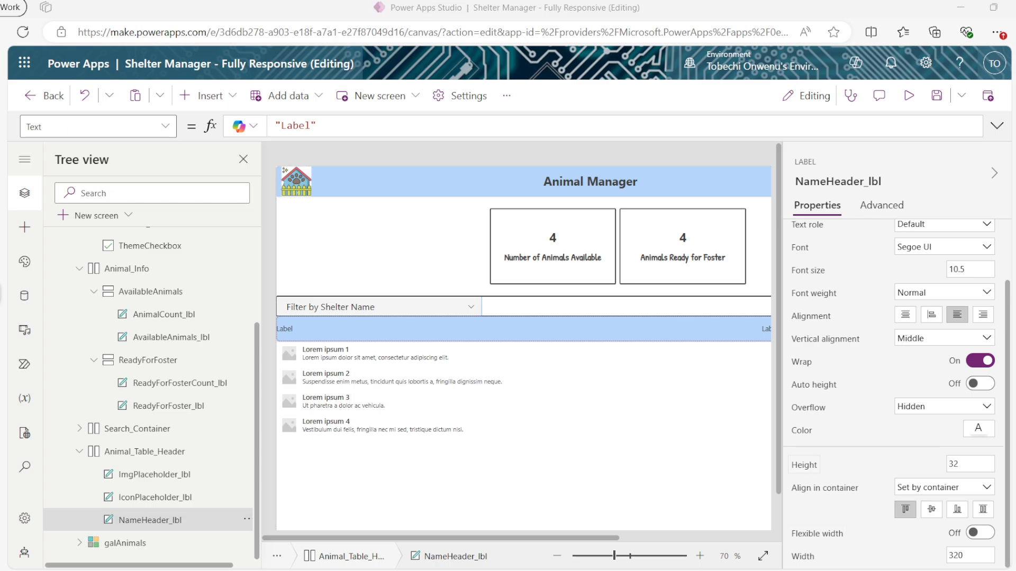
pyautogui.scroll(2, 897, 394)
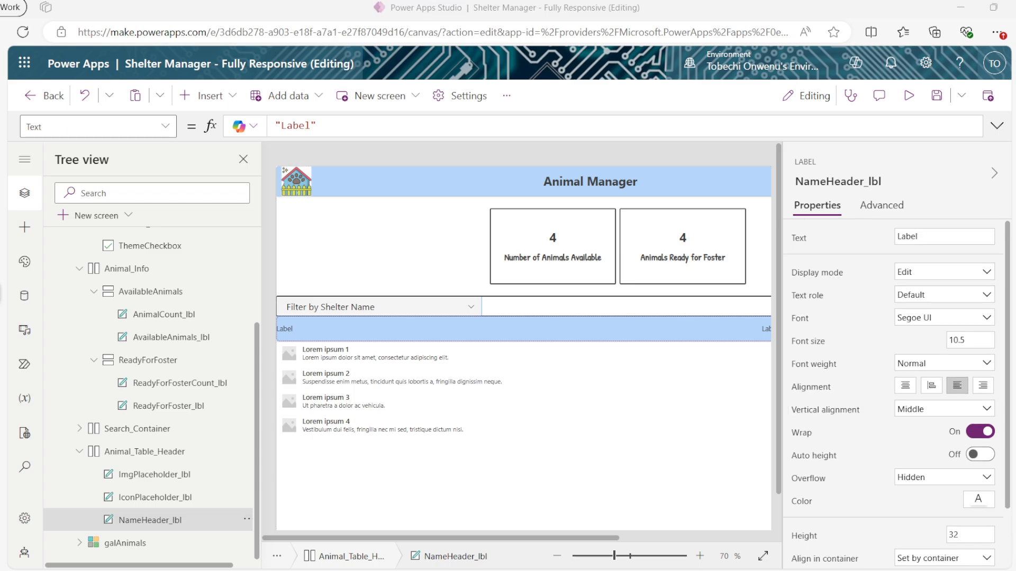
pyautogui.click(912, 238)
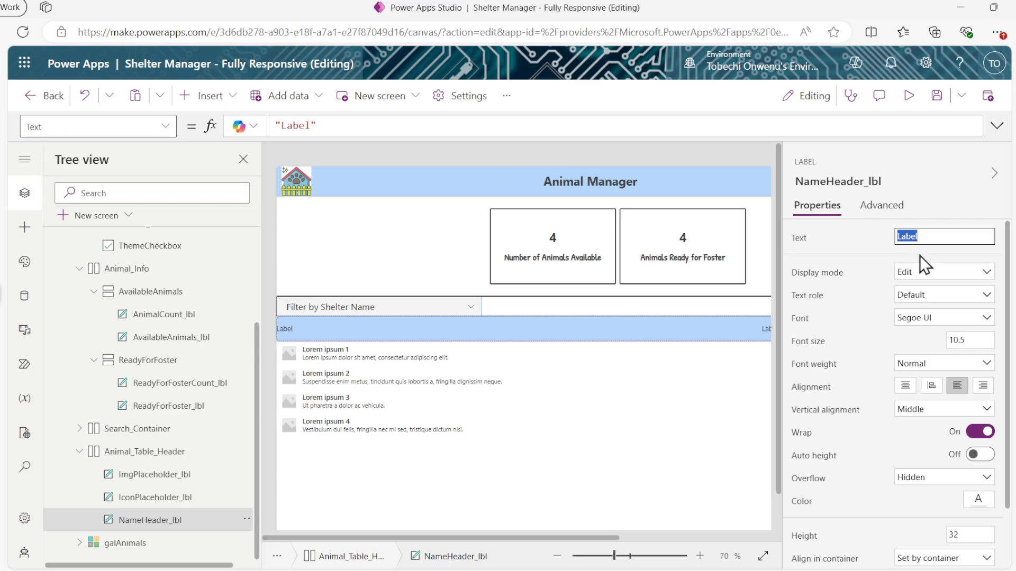
pyautogui.write('Name')
pyautogui.click(929, 201)
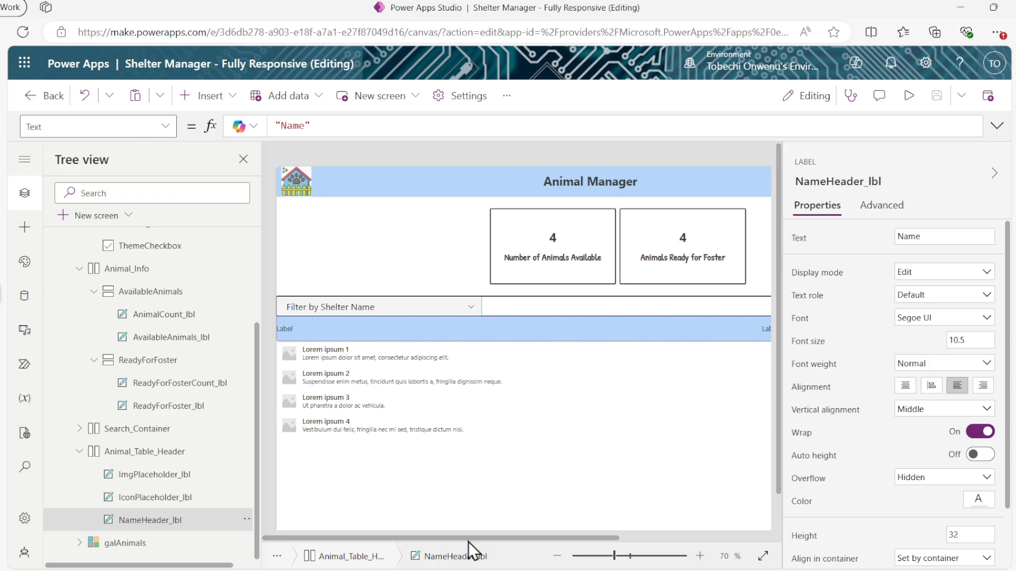
# Make the NameHeader_lbl text bold with a font size of 14
pyautogui.moveTo(468, 541); pyautogui.dragTo(642, 542)
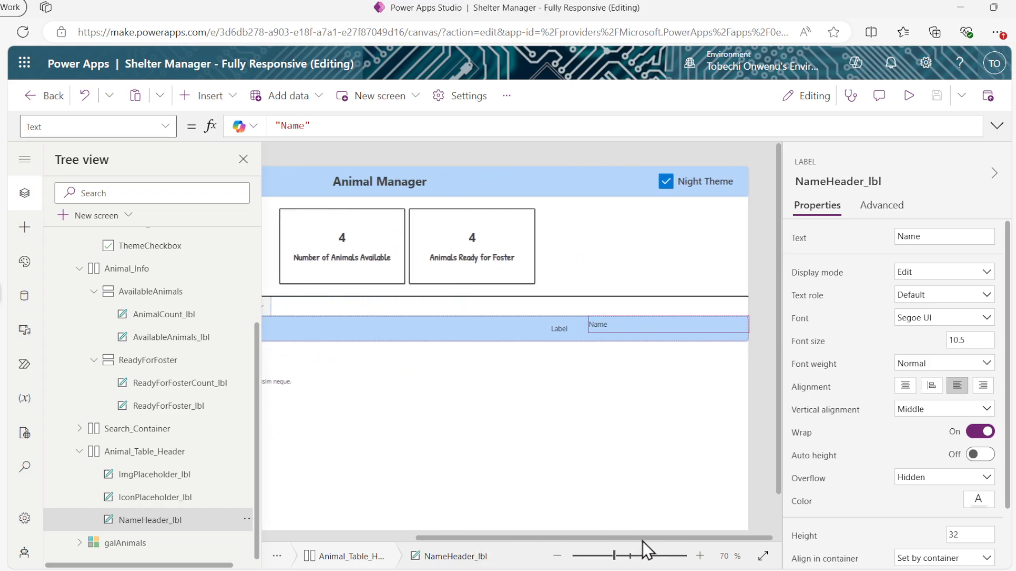
pyautogui.moveTo(661, 325)
pyautogui.moveTo(747, 323)
pyautogui.click(934, 364)
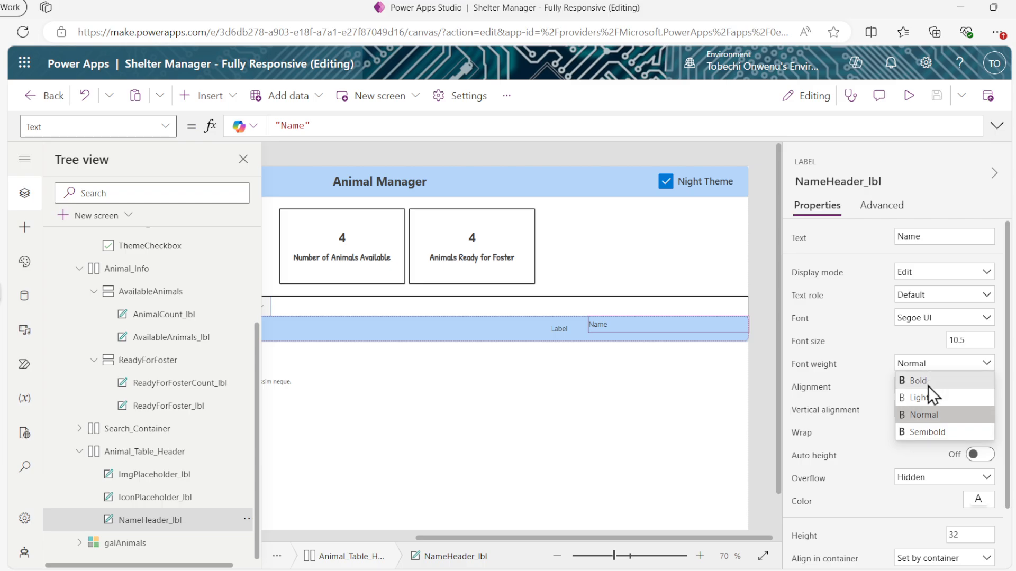
pyautogui.click(929, 380)
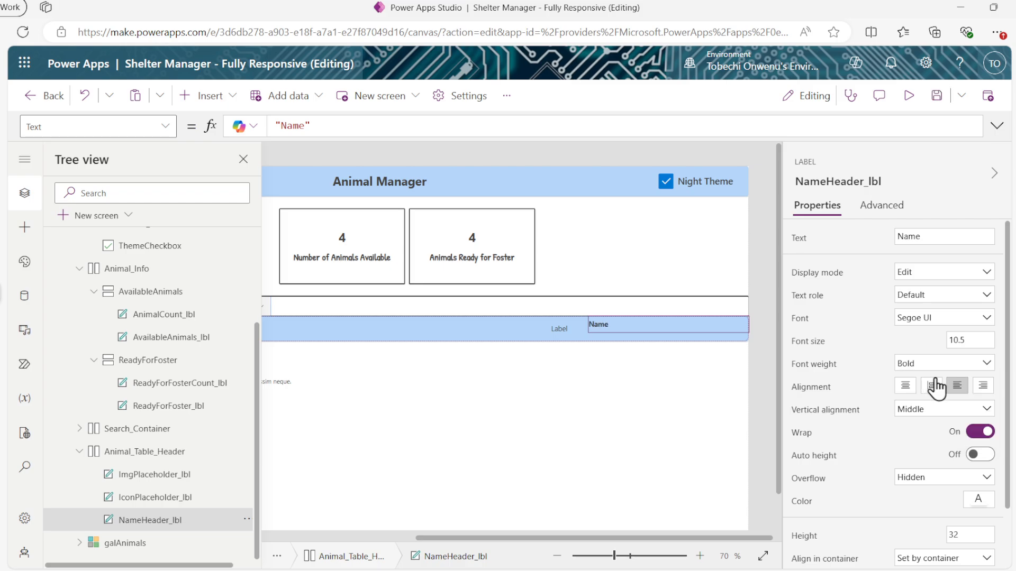
pyautogui.click(962, 347)
pyautogui.write('14')
# Size NameHeader_lbl with height Parent.Height and flexible width of minimum 150, and align it to the container's top
pyautogui.scroll(-2, 894, 391)
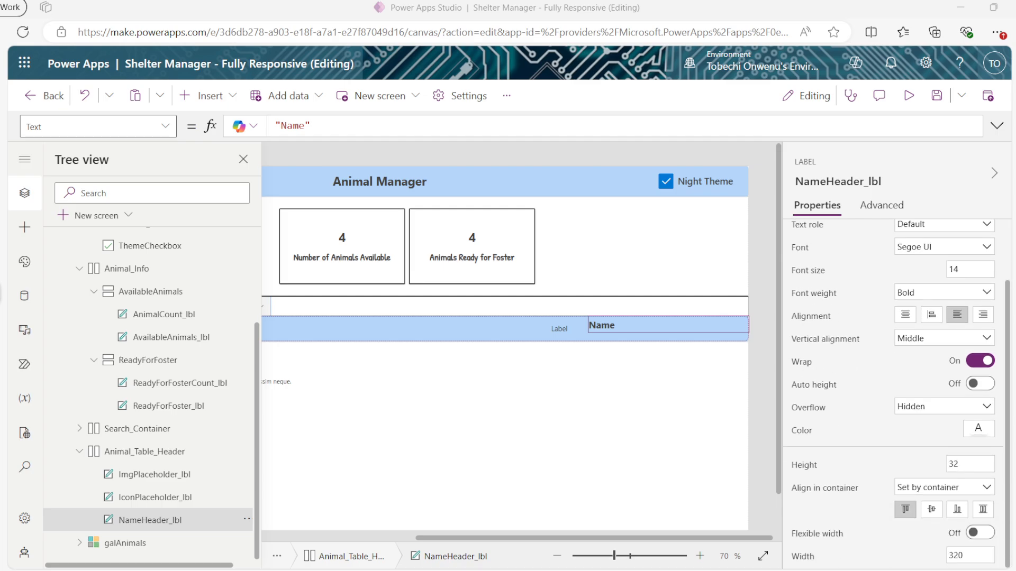
pyautogui.click(803, 465)
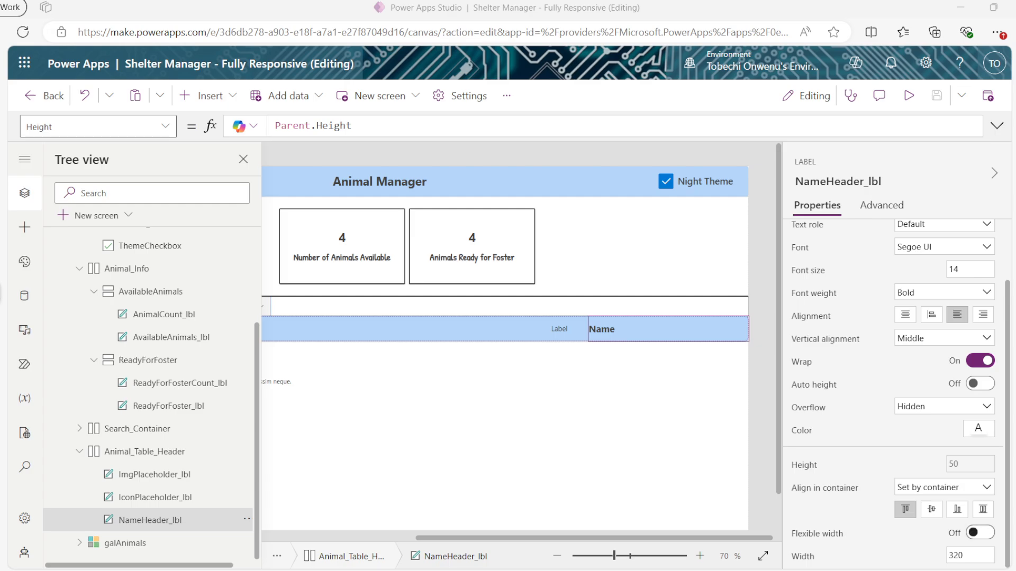
pyautogui.click(980, 533)
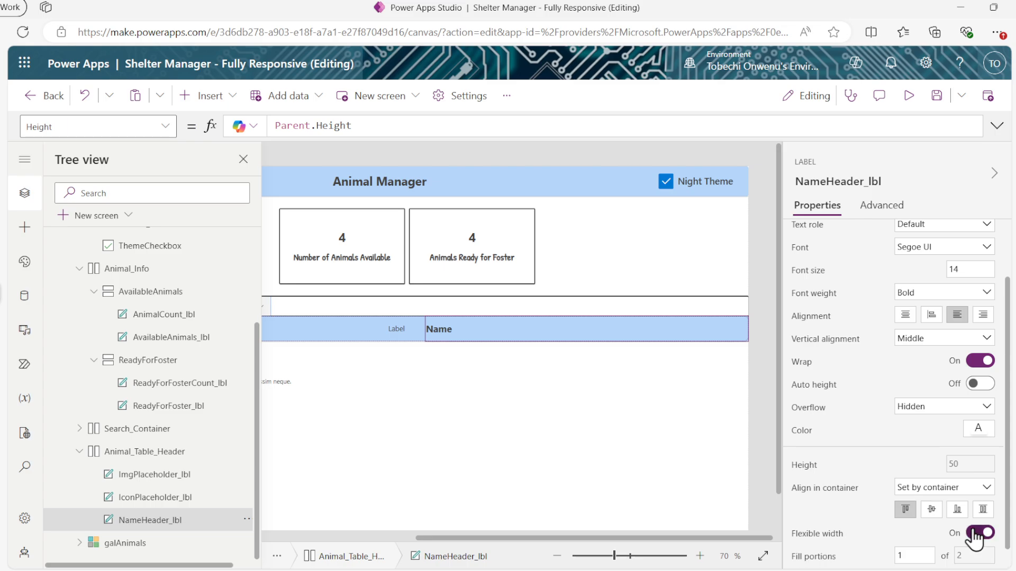
pyautogui.scroll(-1, 877, 451)
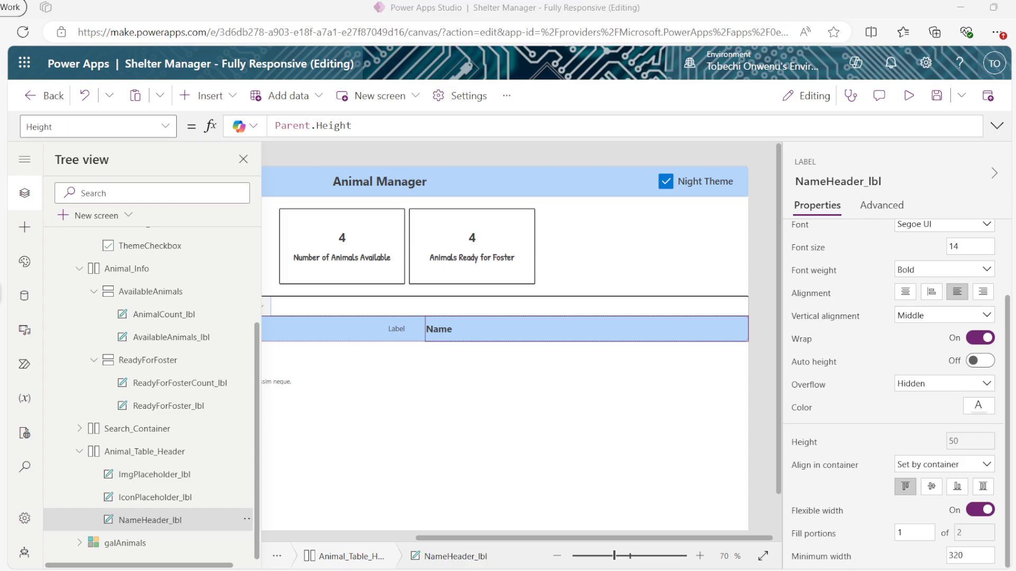
pyautogui.doubleClick(955, 556)
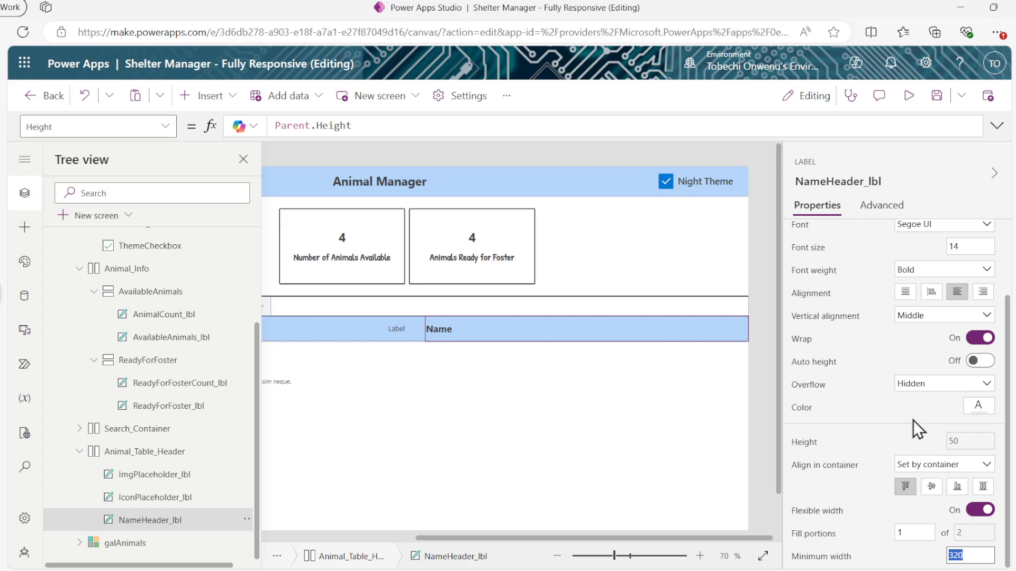
pyautogui.write('150')
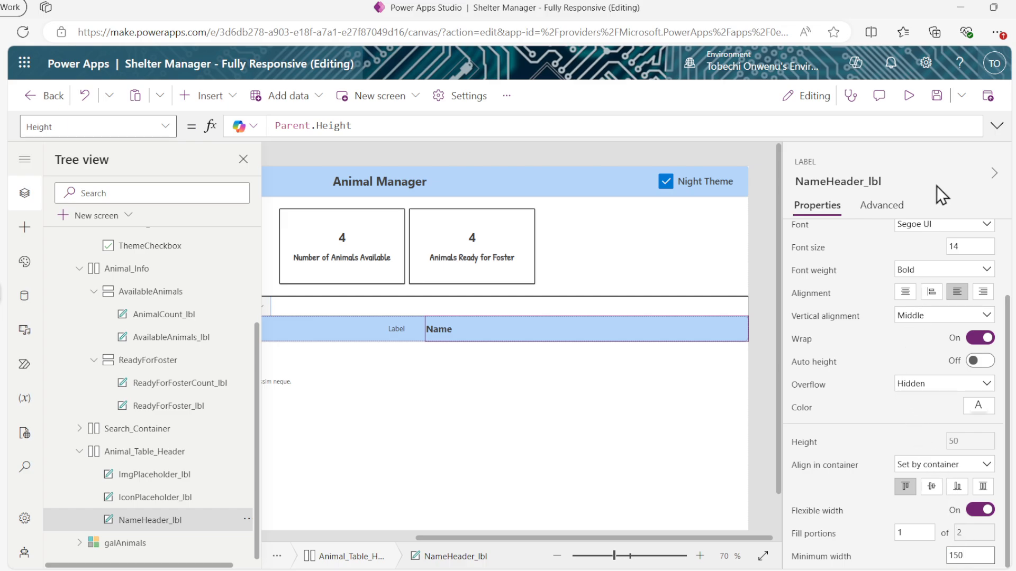
pyautogui.press('Return')
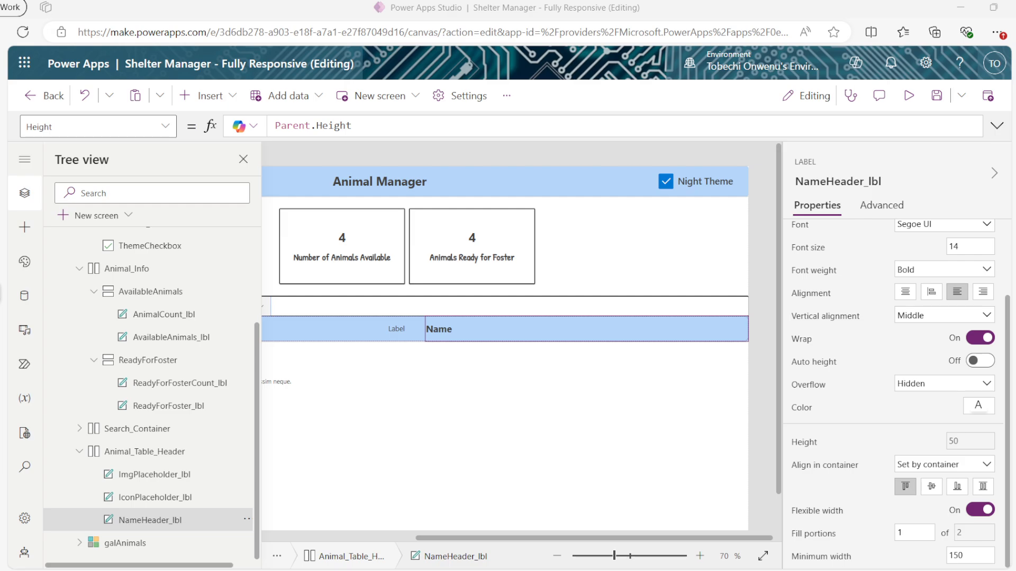
pyautogui.click(921, 495)
# Set the bottom, end, start and top padding of NameHeader_lbl to 5
pyautogui.click(881, 206)
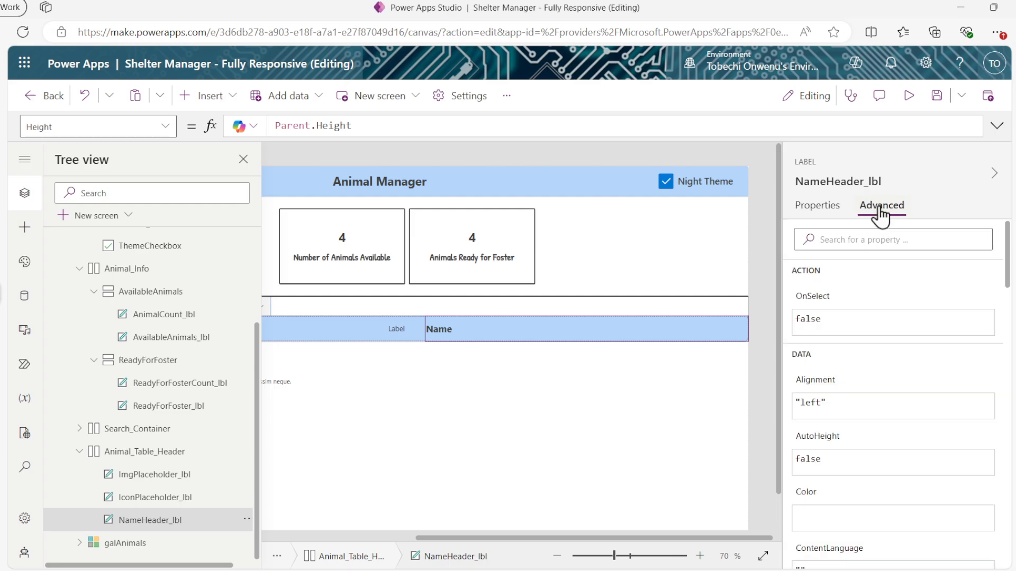
pyautogui.click(816, 207)
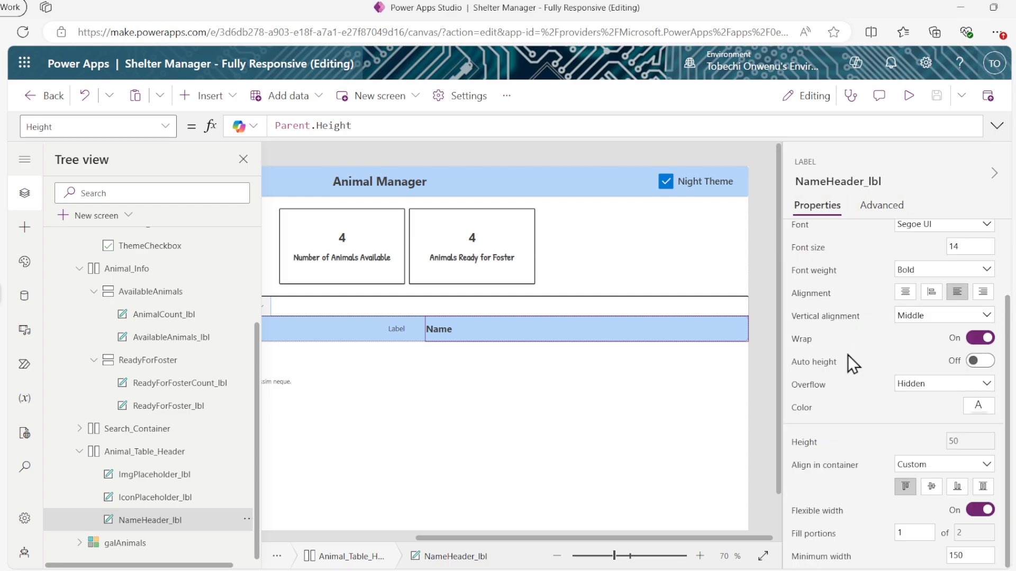
pyautogui.scroll(2, 847, 355)
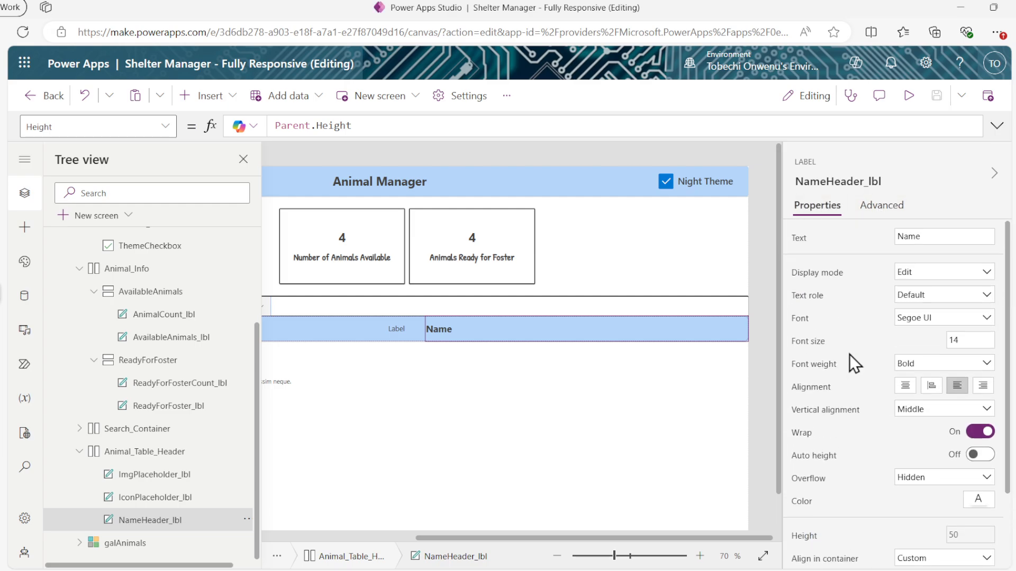
pyautogui.click(874, 215)
pyautogui.scroll(-3, 846, 318)
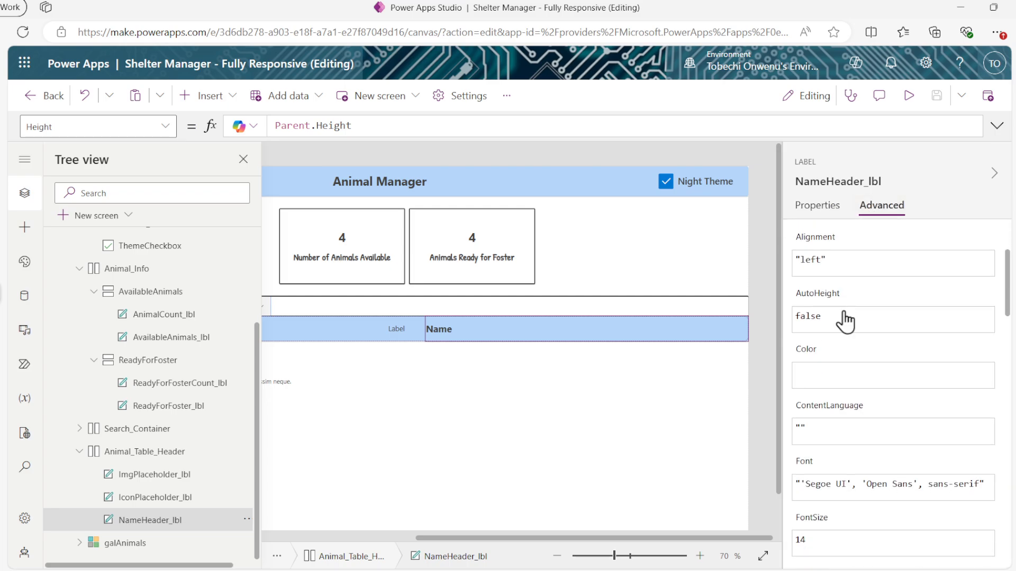
pyautogui.scroll(-6, 844, 320)
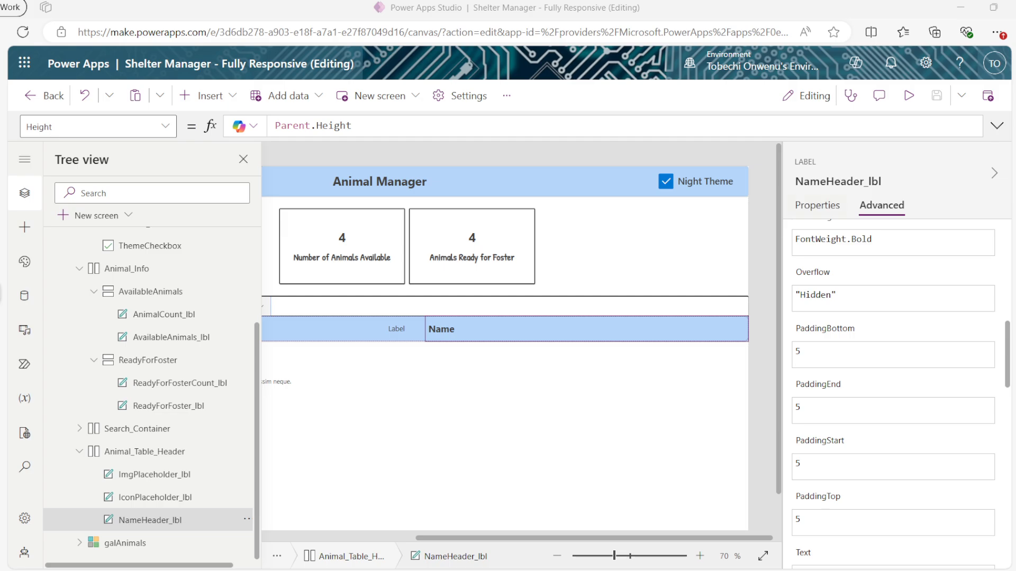
pyautogui.click(817, 205)
pyautogui.scroll(-2, 870, 430)
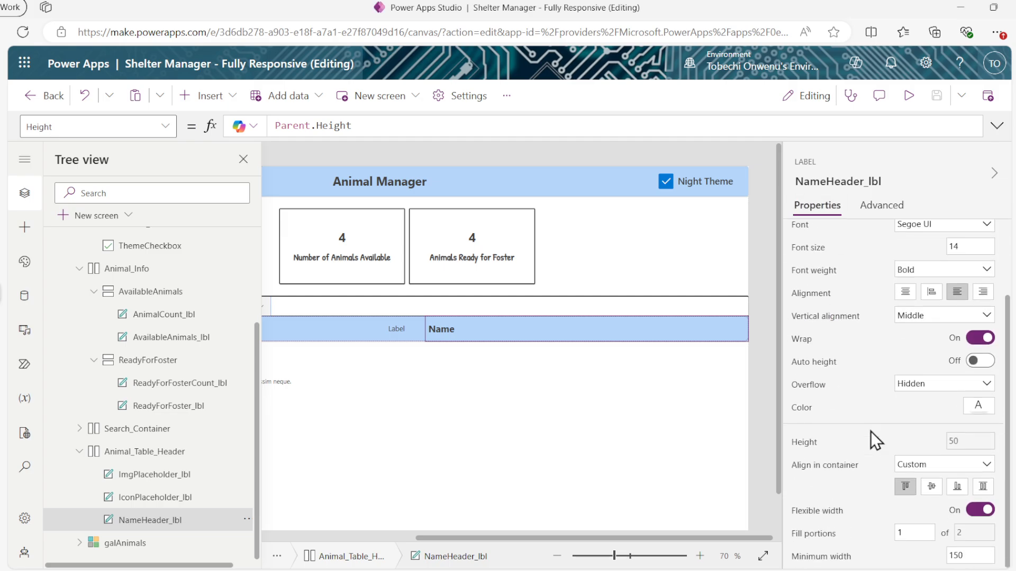
# Copy NameHeader_lbl and paste five copies of it into the Animal_Table_Header container
pyautogui.click(246, 520)
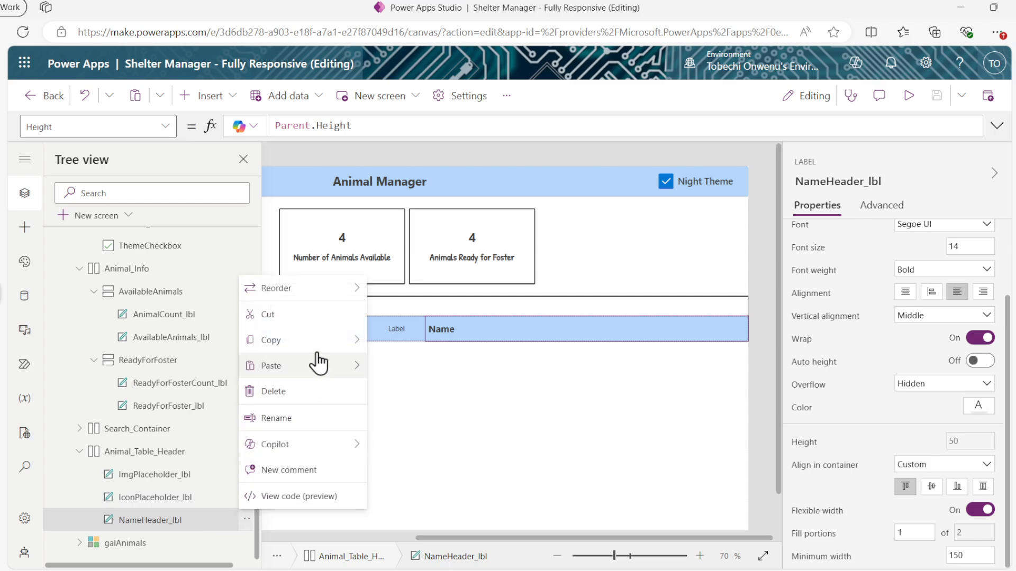
pyautogui.moveTo(322, 348)
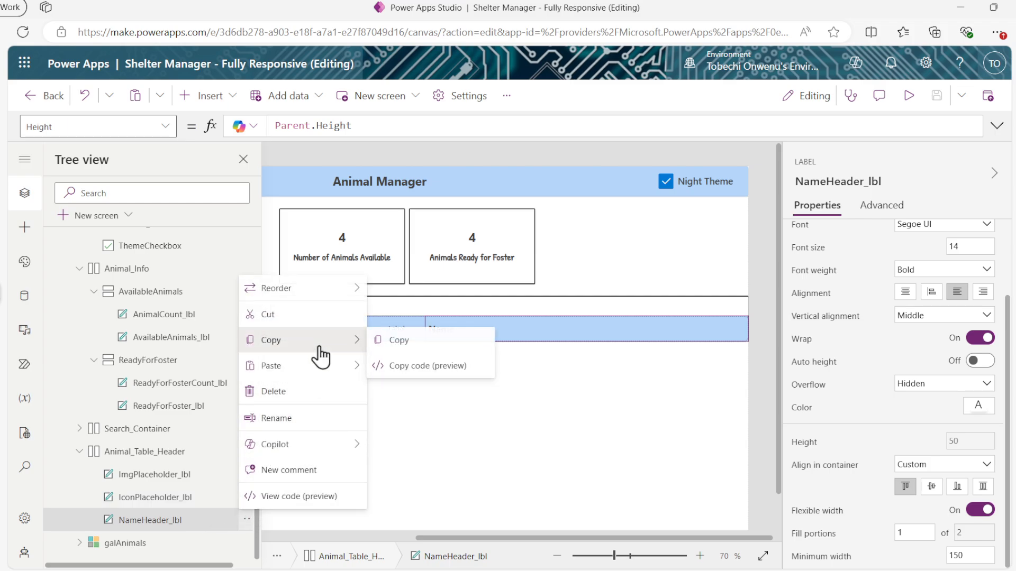
pyautogui.click(396, 341)
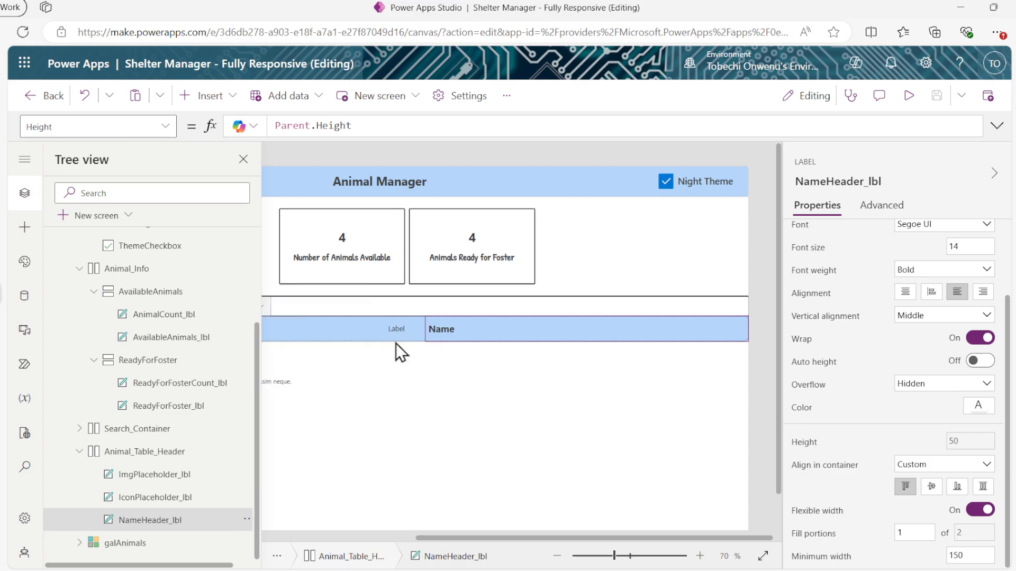
pyautogui.click(239, 456)
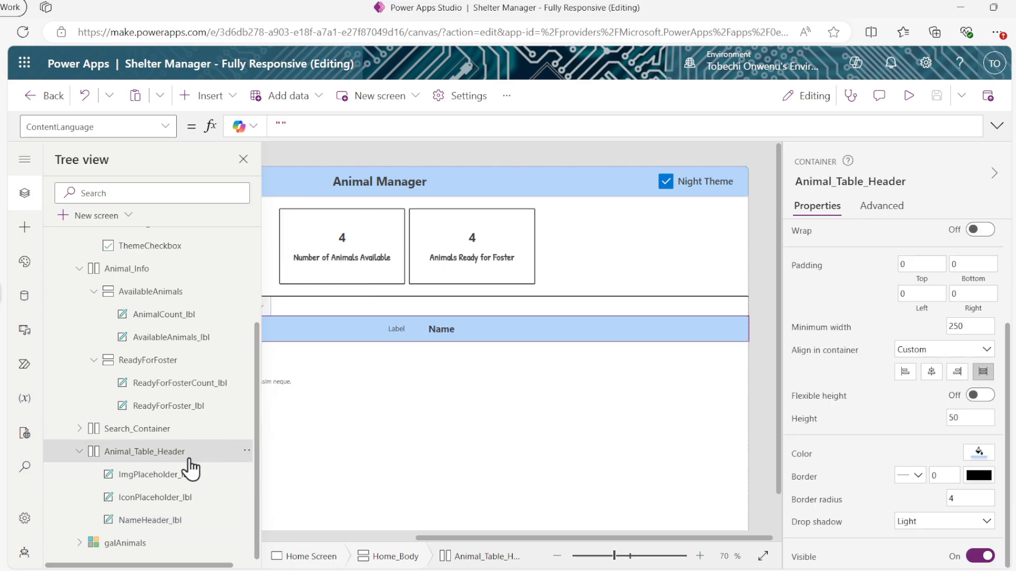
pyautogui.click(157, 456)
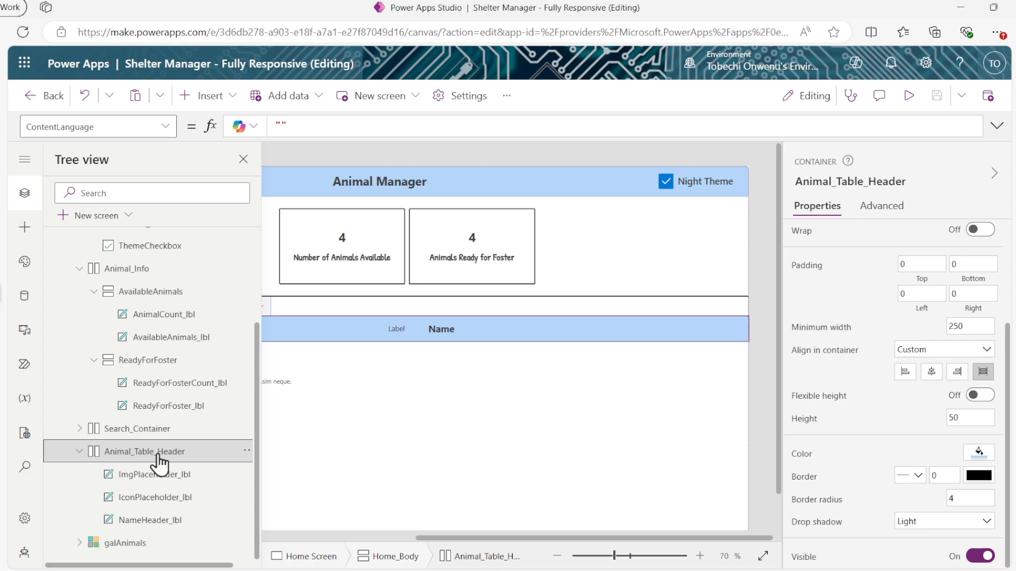
pyautogui.click(246, 453)
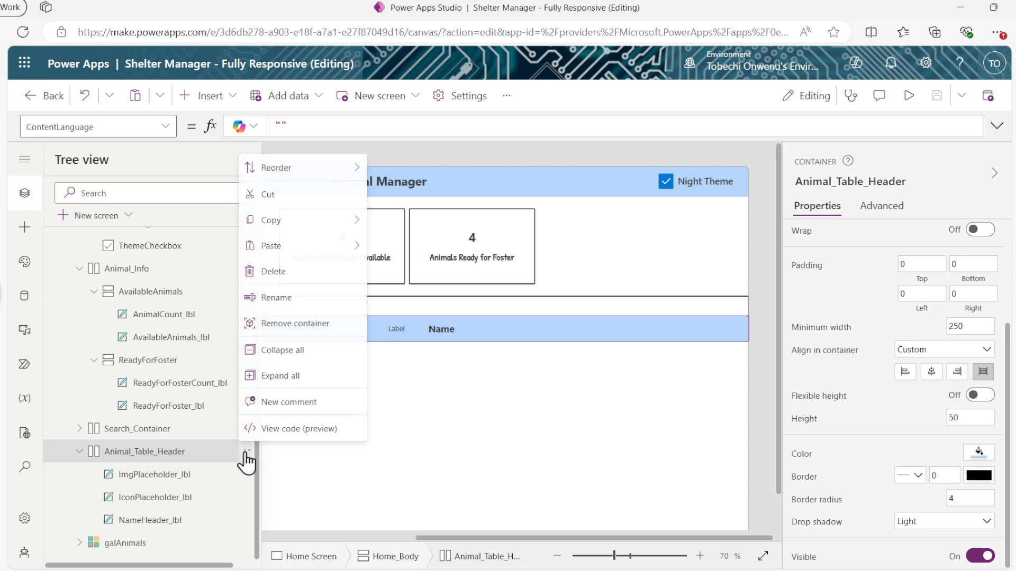
pyautogui.moveTo(328, 261)
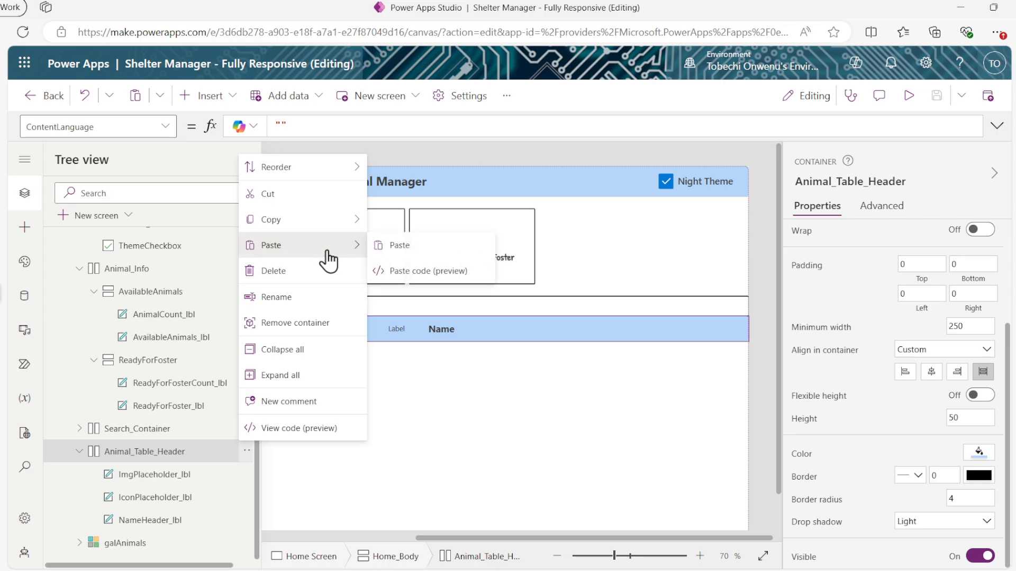
pyautogui.click(395, 248)
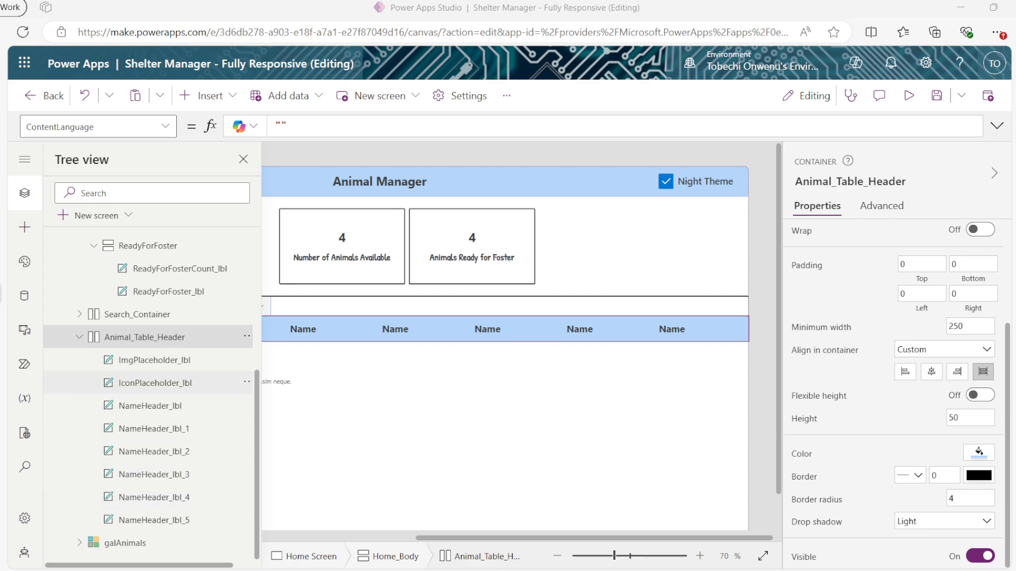
# Reorder IconPlaceholder_lbl to the end of the Animal_Table_Header container
pyautogui.click(182, 391)
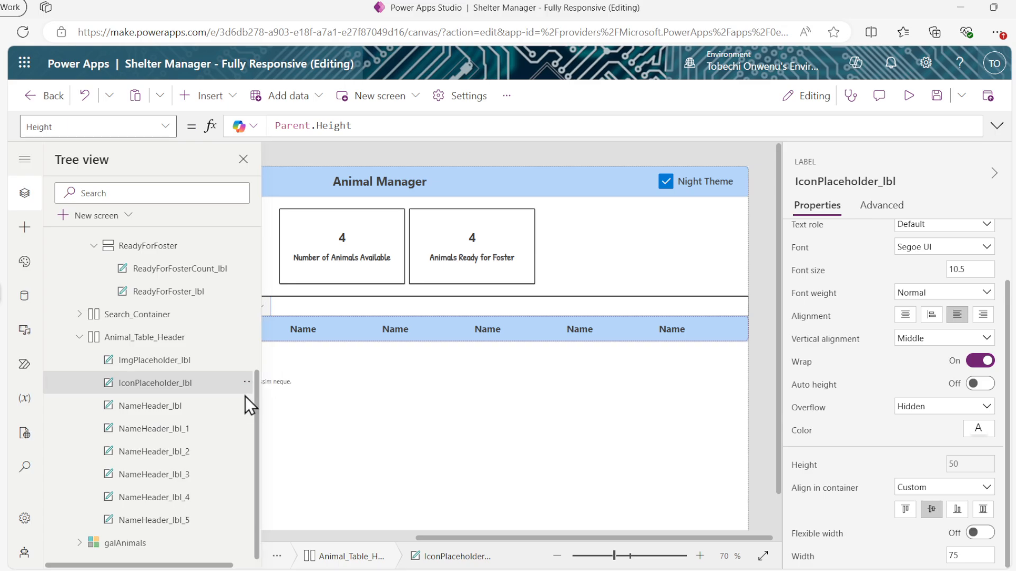
pyautogui.click(246, 383)
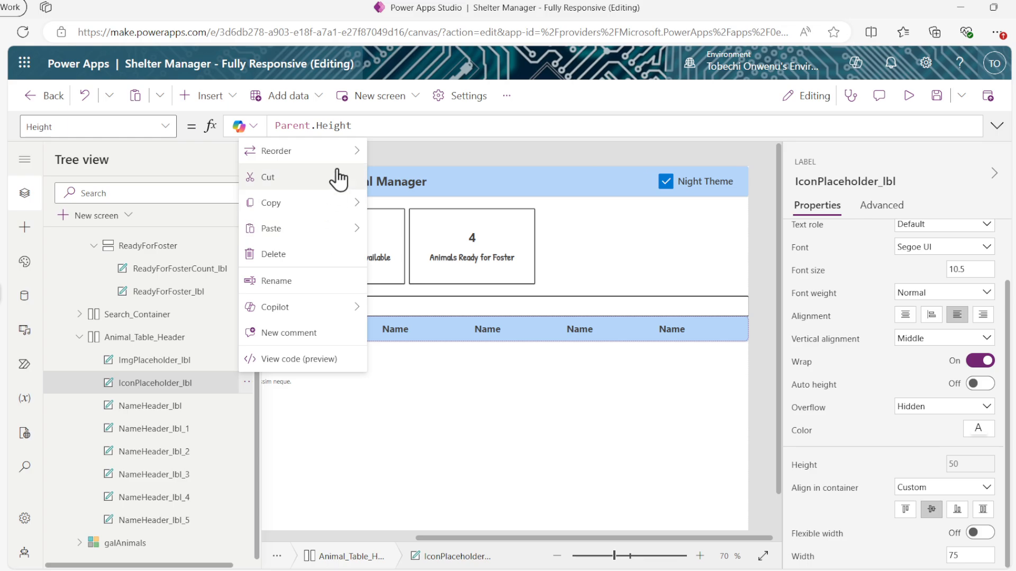
pyautogui.moveTo(336, 158)
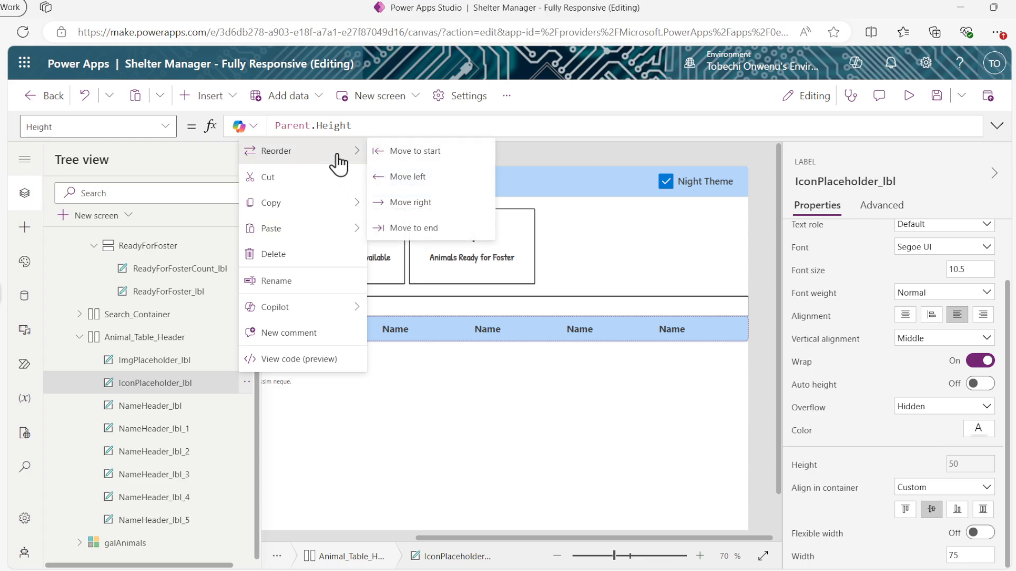
pyautogui.click(411, 229)
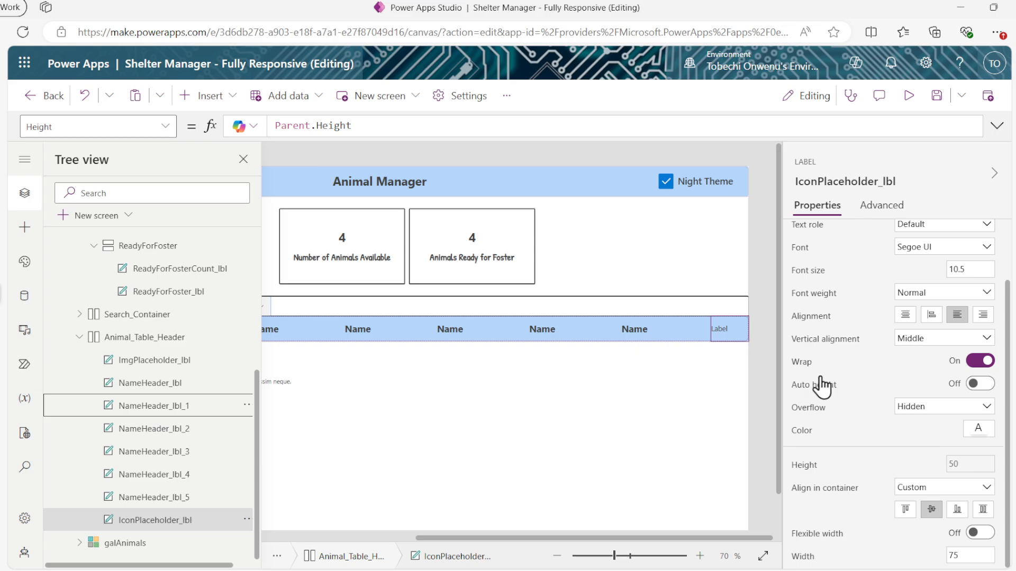
# Clear the text of IconPlaceholder_lbl so the label is blank
pyautogui.scroll(2, 857, 384)
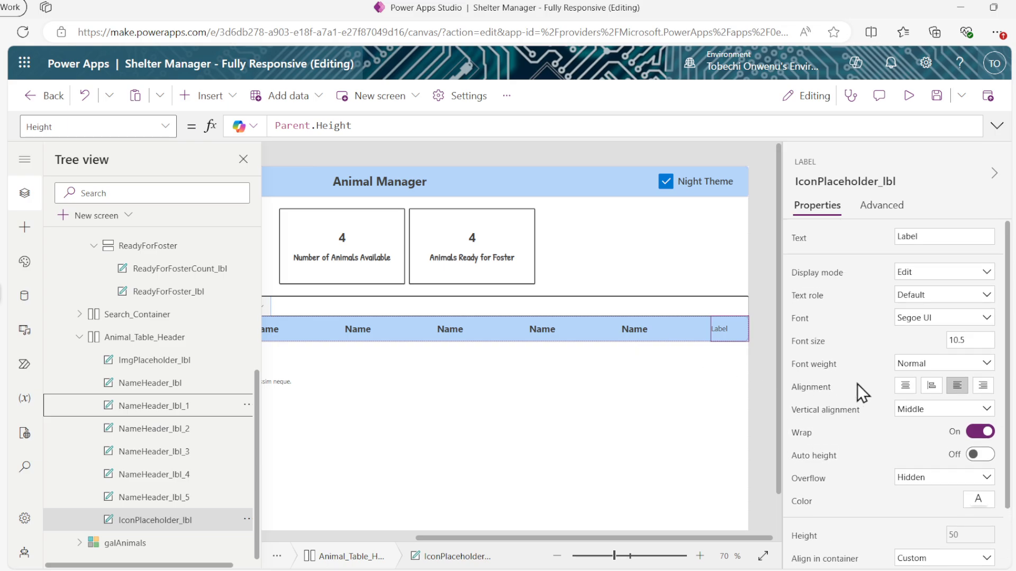
pyautogui.doubleClick(926, 236)
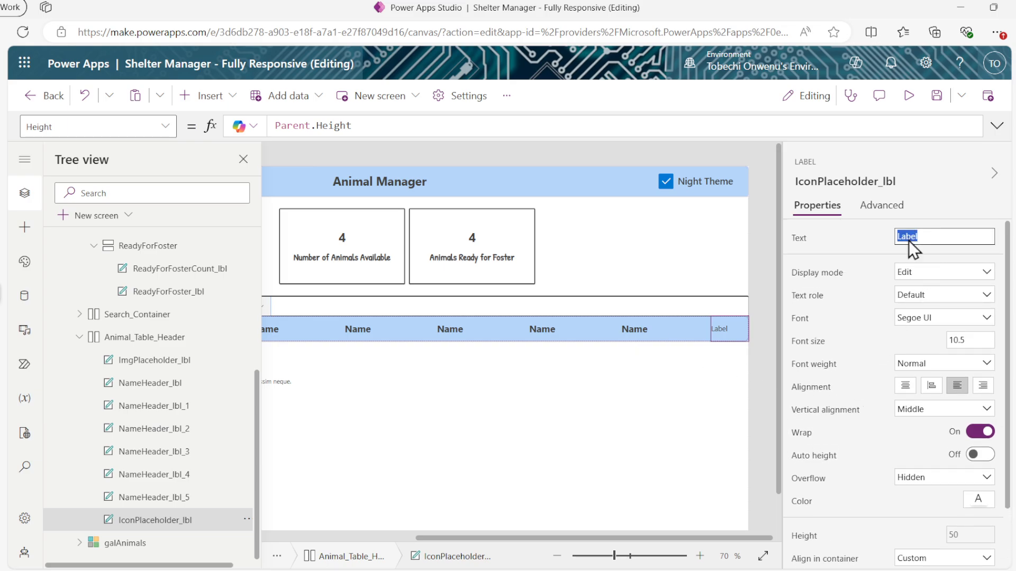
pyautogui.press('BackSpace')
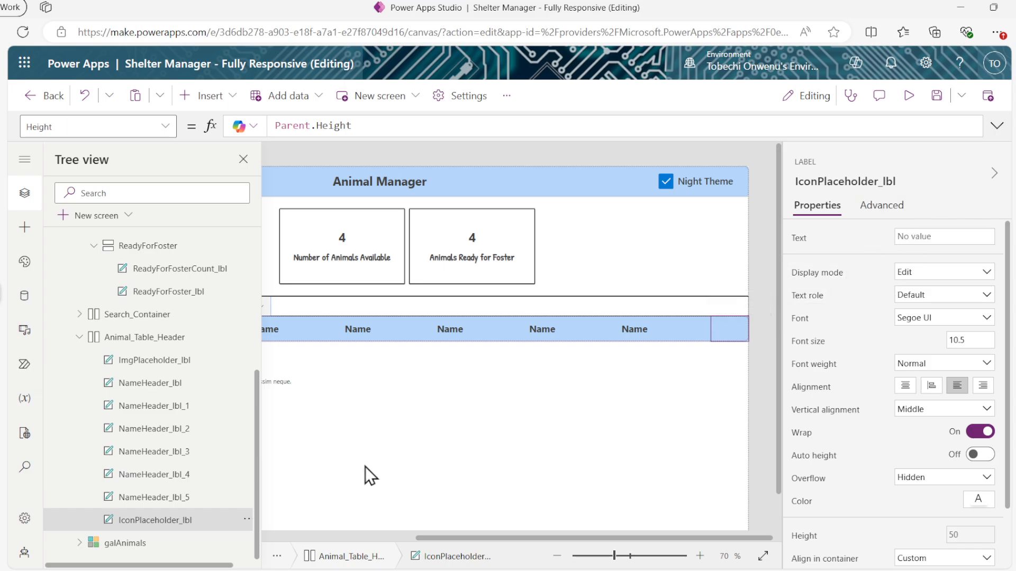
# Clear the text of ImgPlaceholder_lbl at the start of the table header
pyautogui.moveTo(428, 538); pyautogui.dragTo(240, 559)
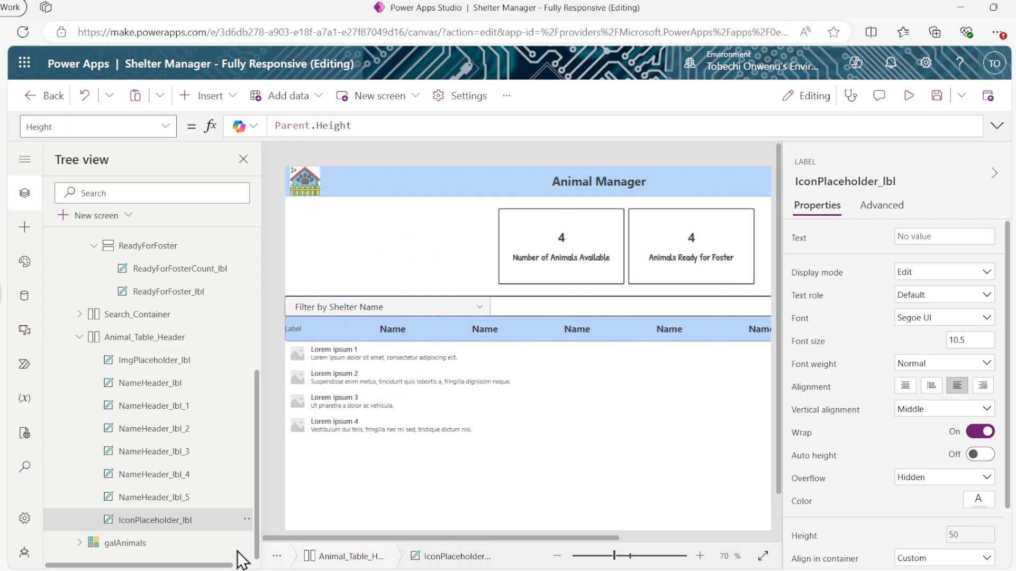
pyautogui.click(160, 361)
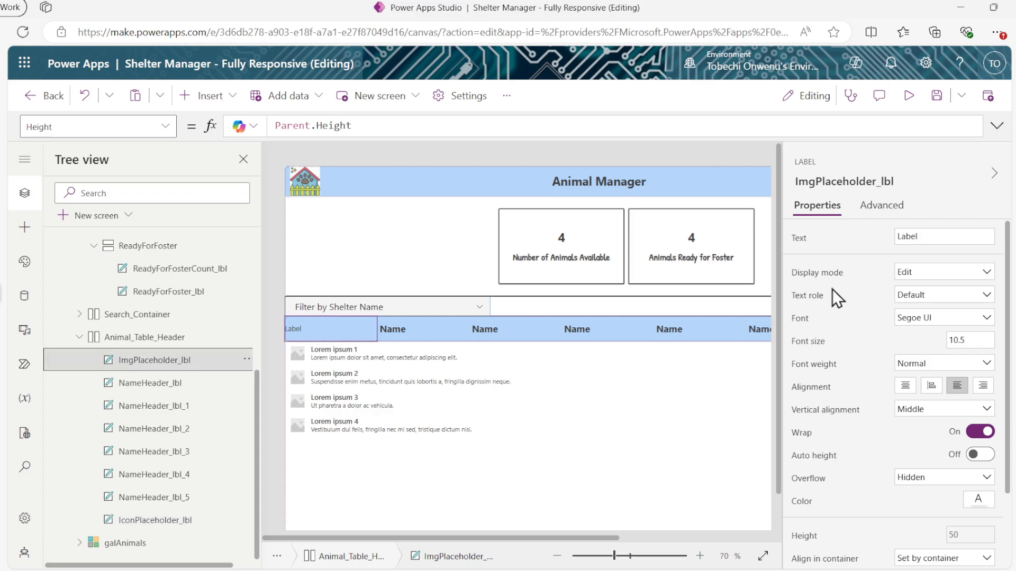
pyautogui.doubleClick(957, 235)
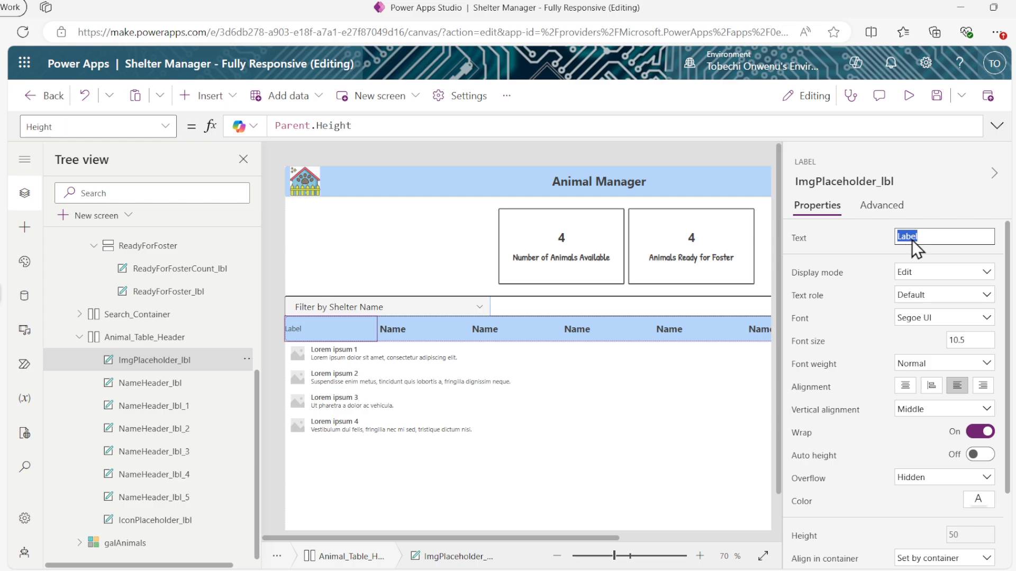
pyautogui.press('BackSpace')
pyautogui.click(935, 185)
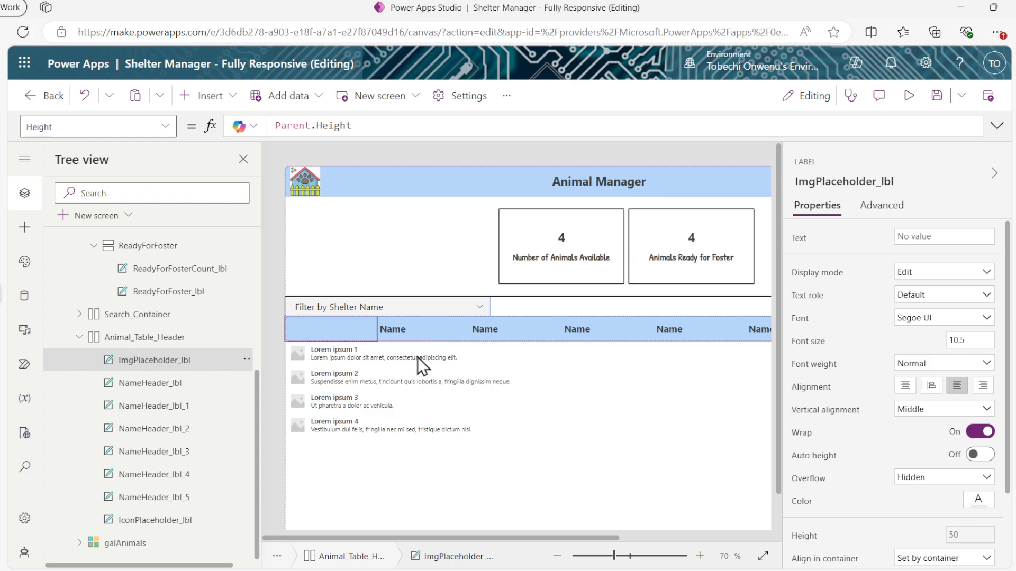
# Rename the five copies to TypeHeader_lbl, AgeHeader_lbl, MedicalConditionHeader_lbl, MedicalTreatmentHeader_lbl and ShelterStatusHeader_lbl, with texts Type, Age, Medical Condition, Medical Treatment and Shelter Status
pyautogui.click(477, 333)
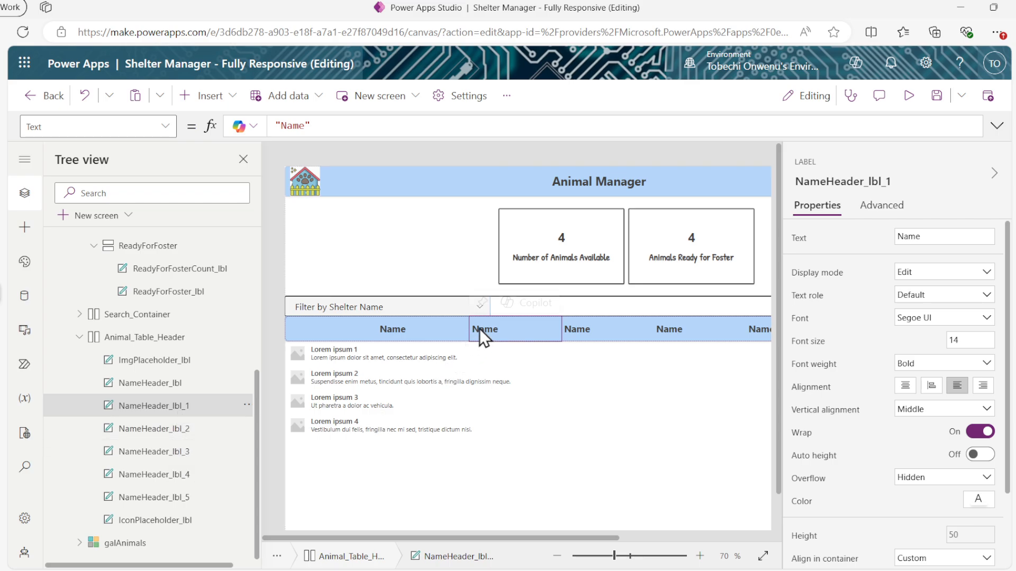
pyautogui.click(170, 414)
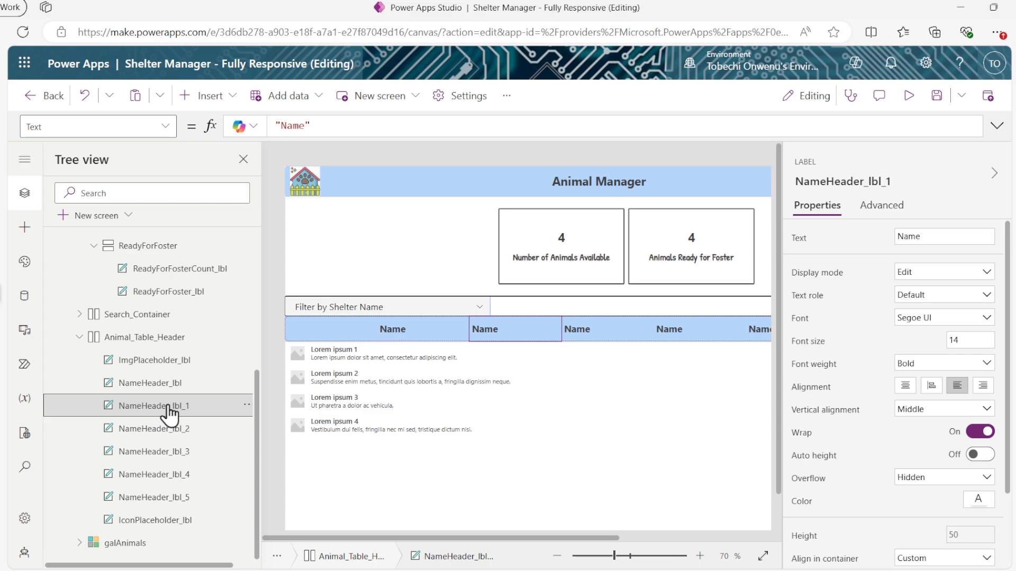
pyautogui.click(828, 183)
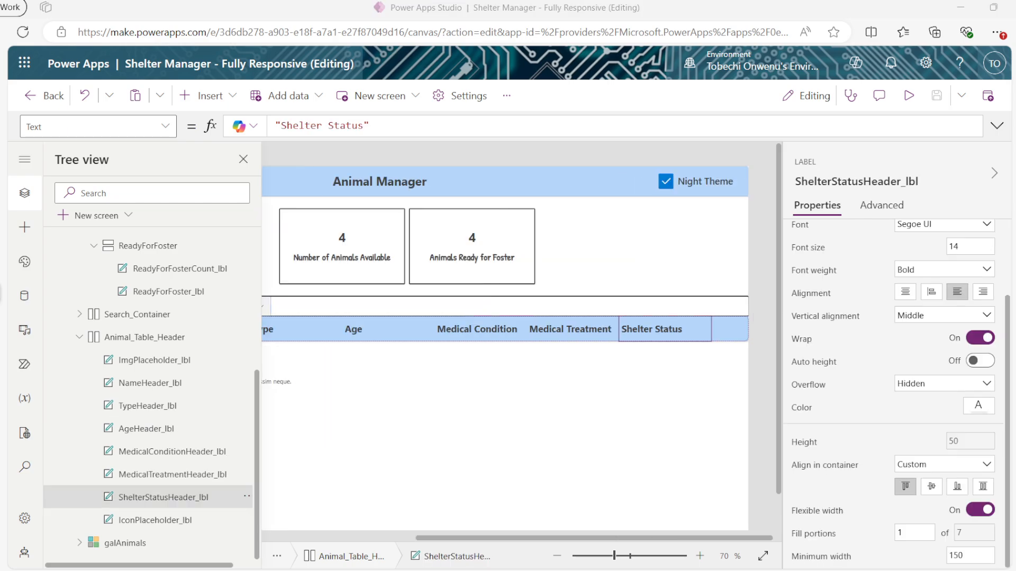
# Examine the layout of the table header's placeholder and column labels across the full width of the home screen
pyautogui.click(557, 555)
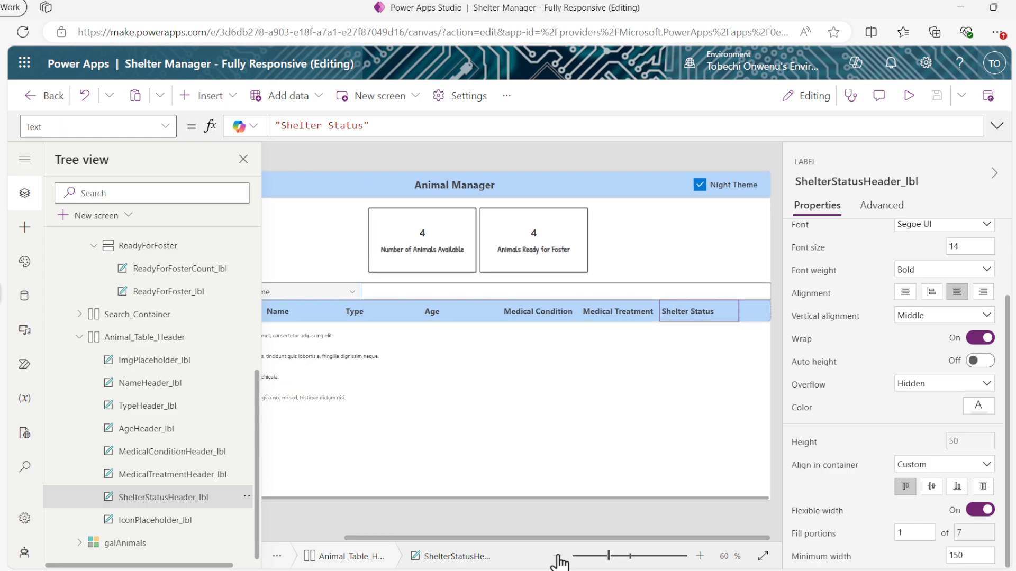
pyautogui.click(557, 556)
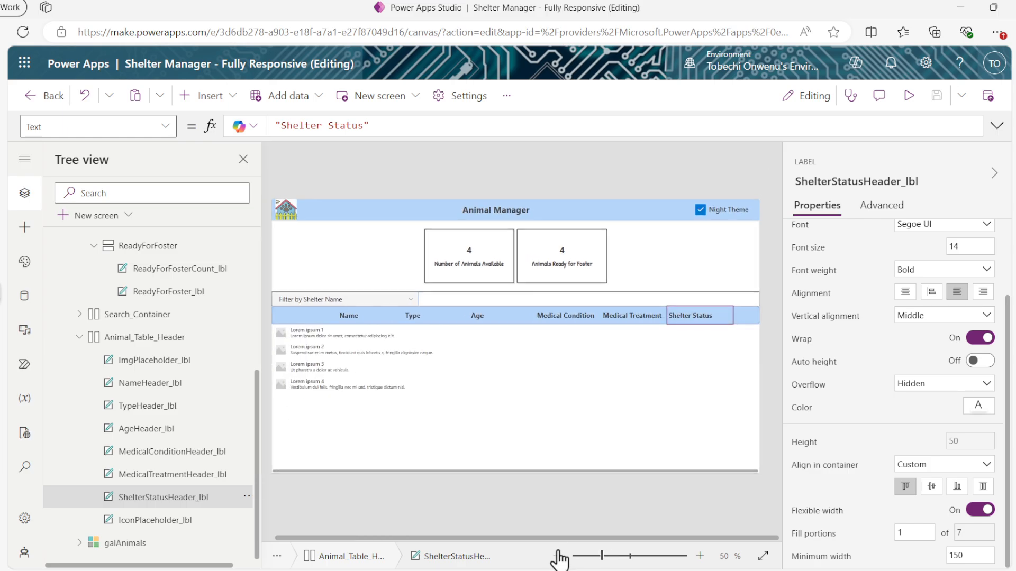
pyautogui.click(554, 511)
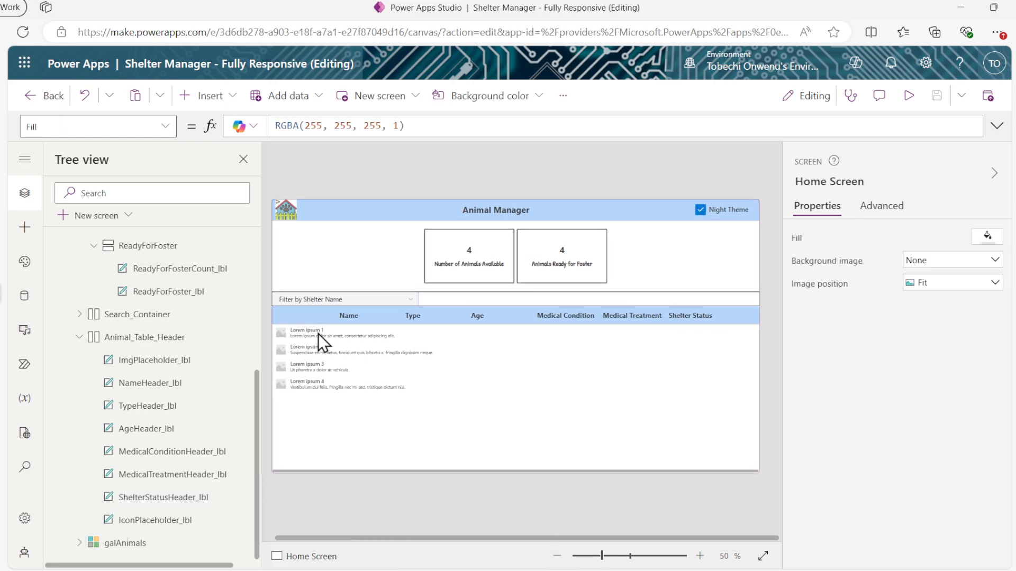
pyautogui.click(304, 321)
pyautogui.click(381, 320)
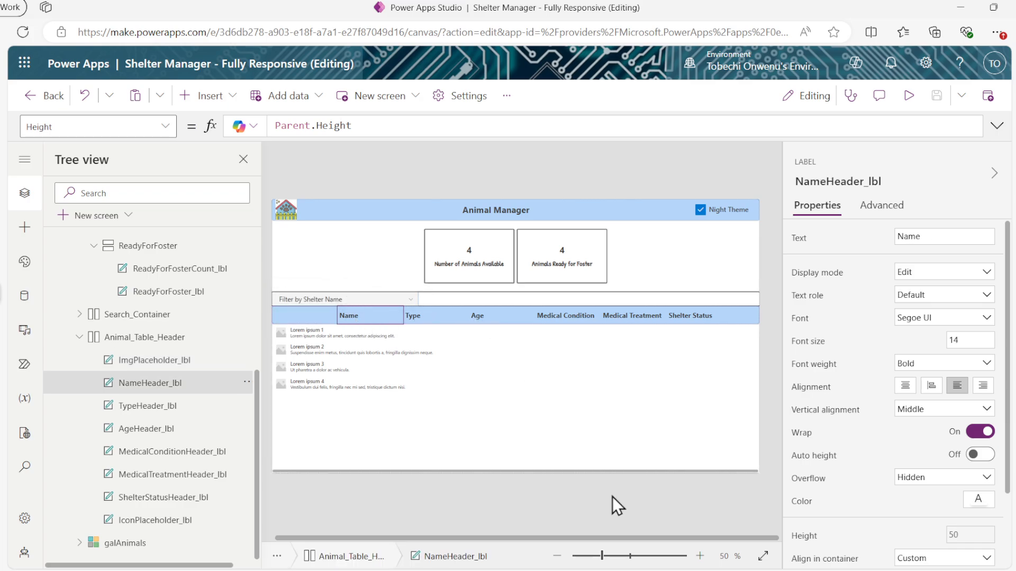
pyautogui.click(700, 557)
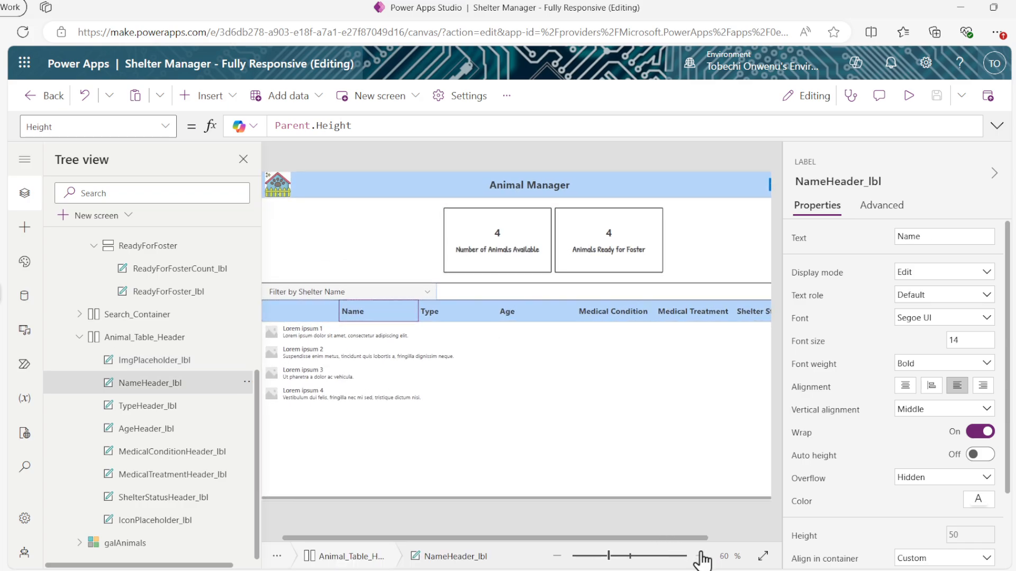
pyautogui.click(702, 557)
pyautogui.click(702, 557)
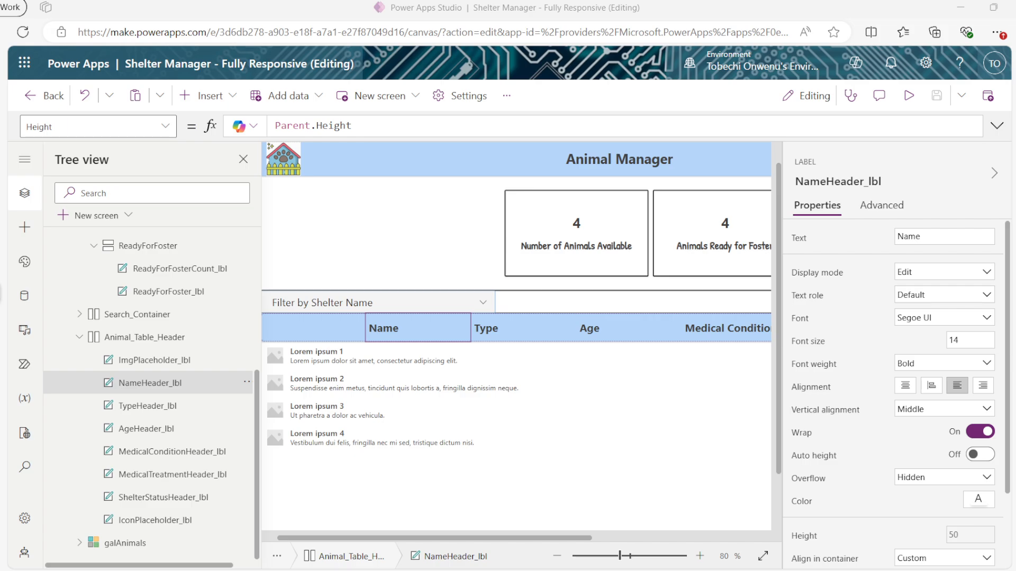
# Set the Visible property of ImgPlaceholder_lbl to an If formula on App.ActiveScreen.Size: true for 4 and 3, false for 2 and 1, otherwise true
pyautogui.click(327, 332)
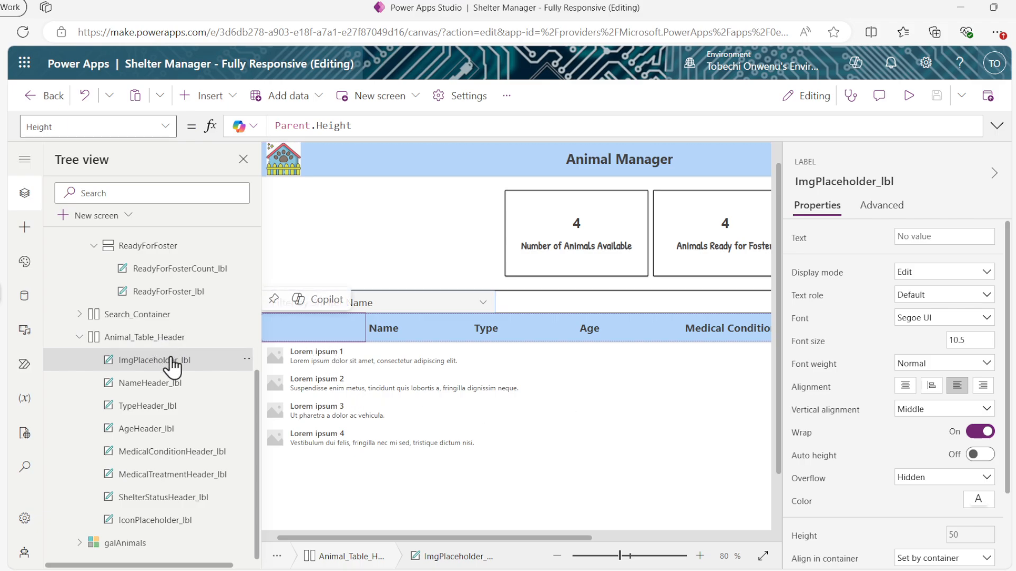
pyautogui.click(166, 127)
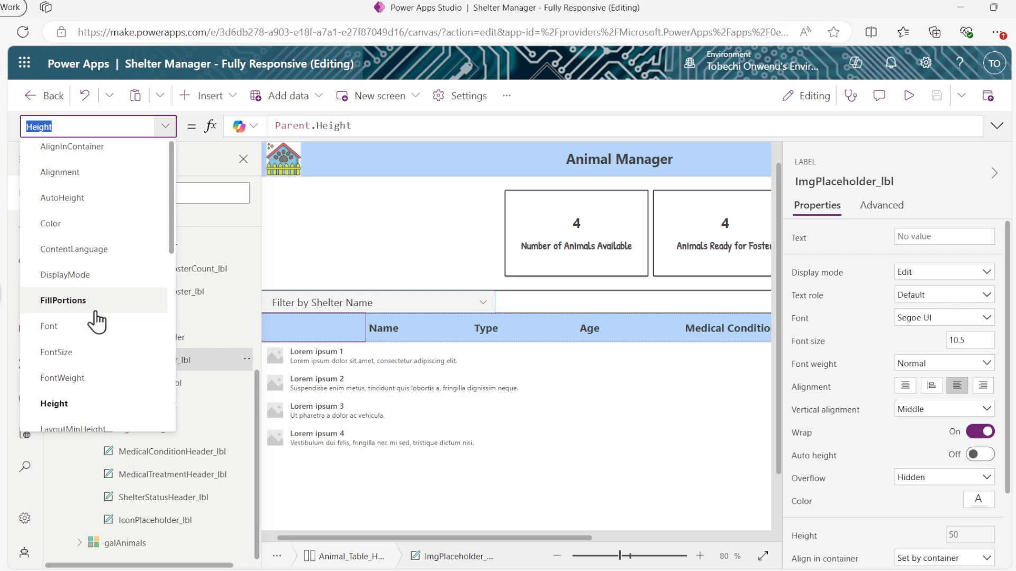
pyautogui.scroll(-3, 95, 322)
pyautogui.scroll(-5, 98, 370)
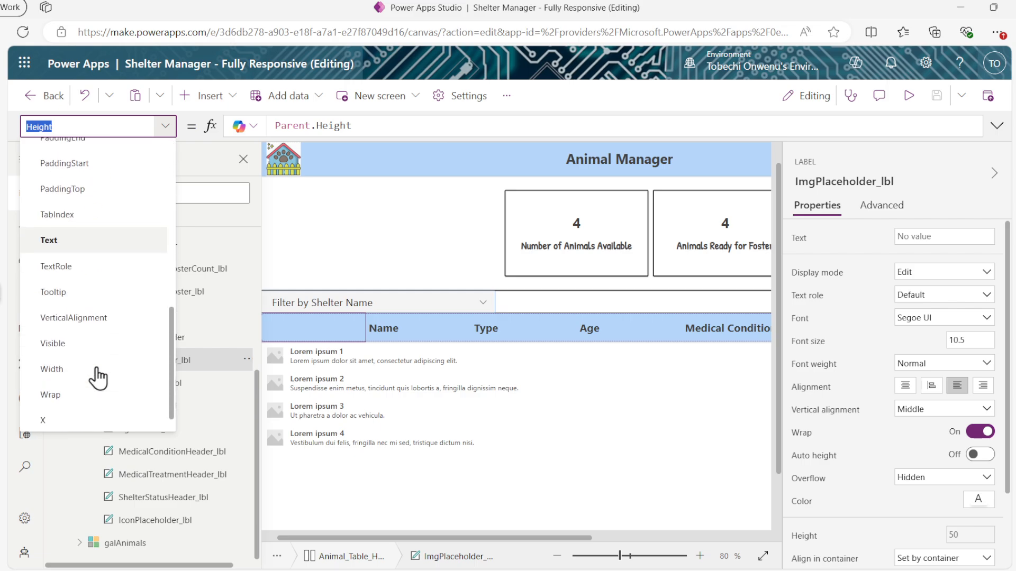
pyautogui.click(98, 342)
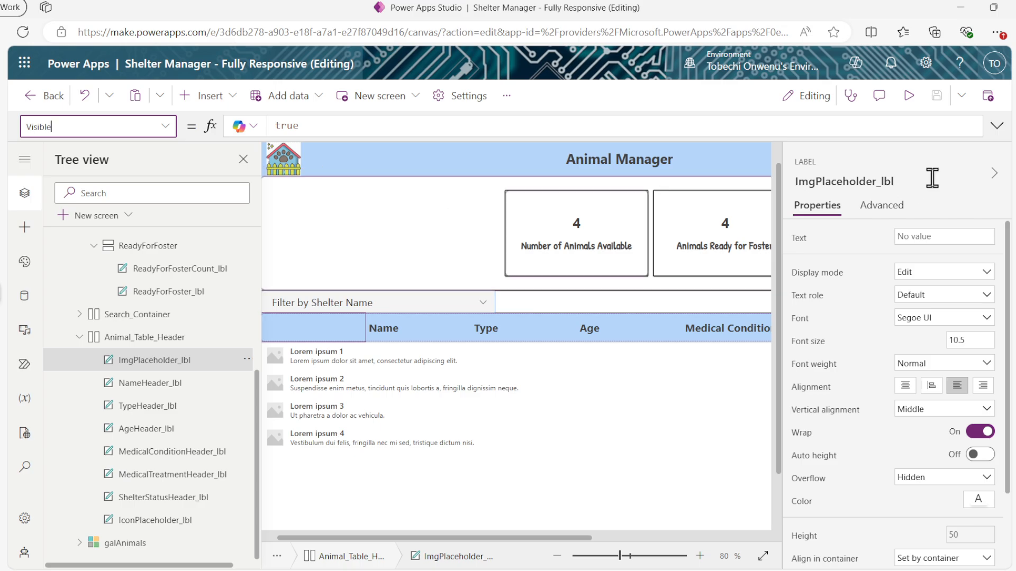
pyautogui.click(997, 126)
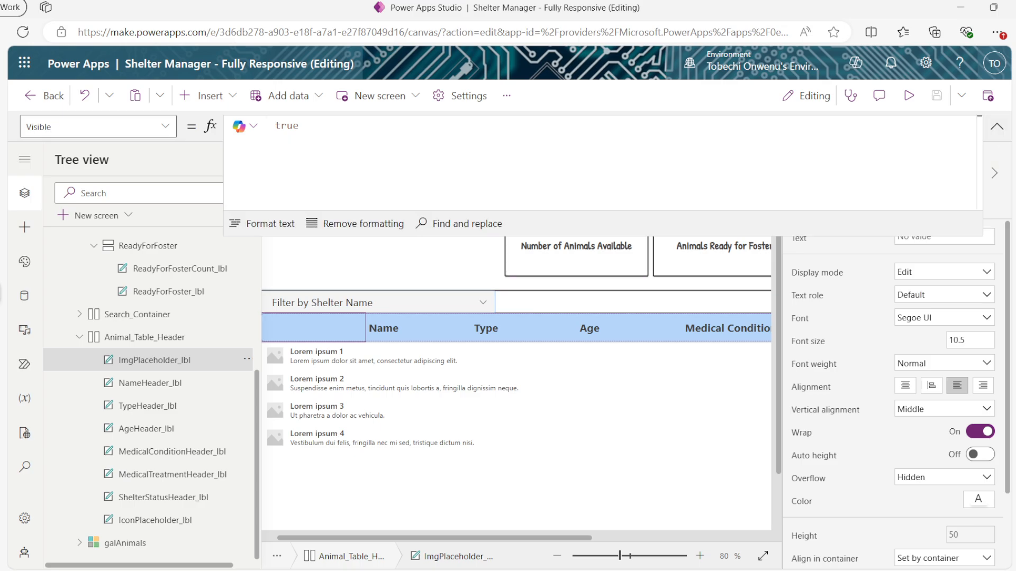
pyautogui.write('If(     App.ActiveScreen.Size = 4, true,     App.ActiveScreen.Size = 3, true,     App.ActiveScreen.Size = 2, false,     App.ActiveScreen.Size = 1, false,     true )')
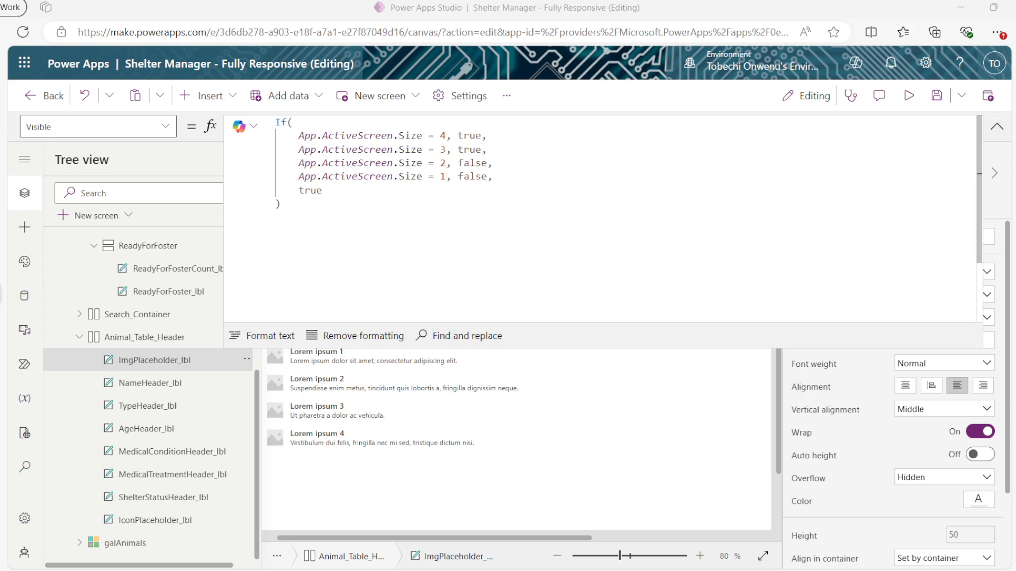
pyautogui.click(997, 126)
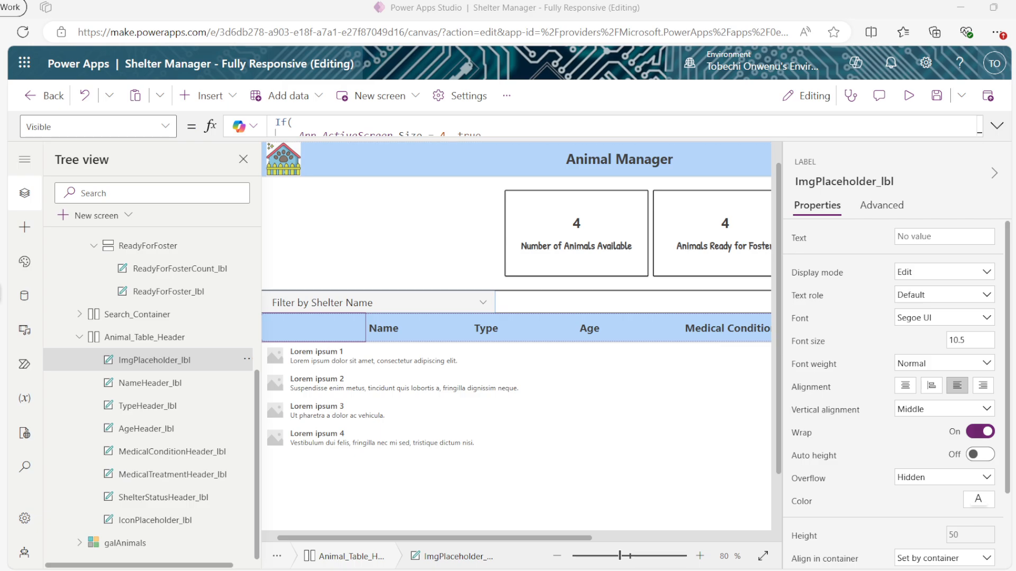
# Set AgeHeader_lbl's Visible property to an If formula on App.ActiveScreen.Size: true for 4 and 3, false for 2 and 1, otherwise true
pyautogui.click(579, 335)
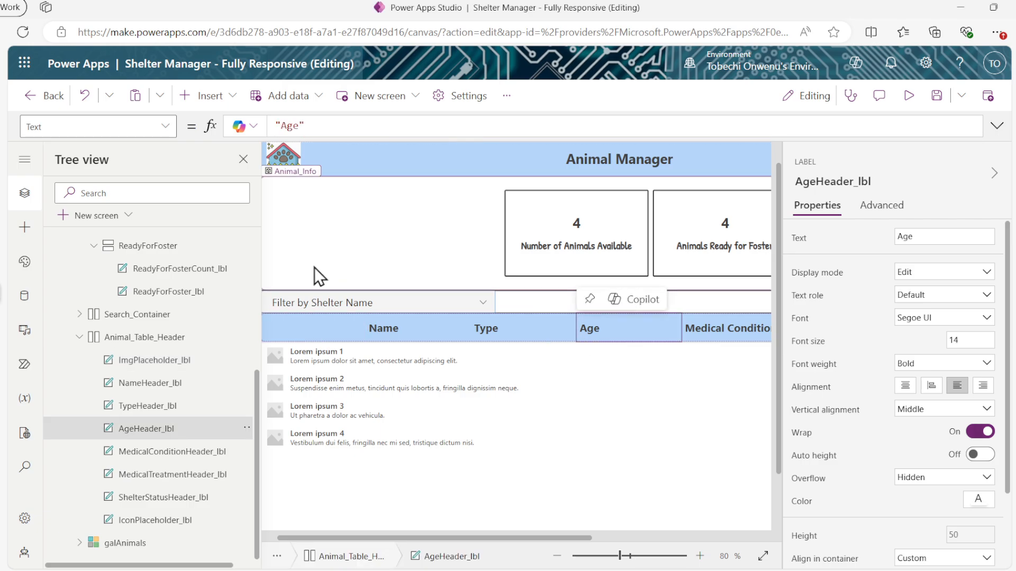
pyautogui.click(165, 437)
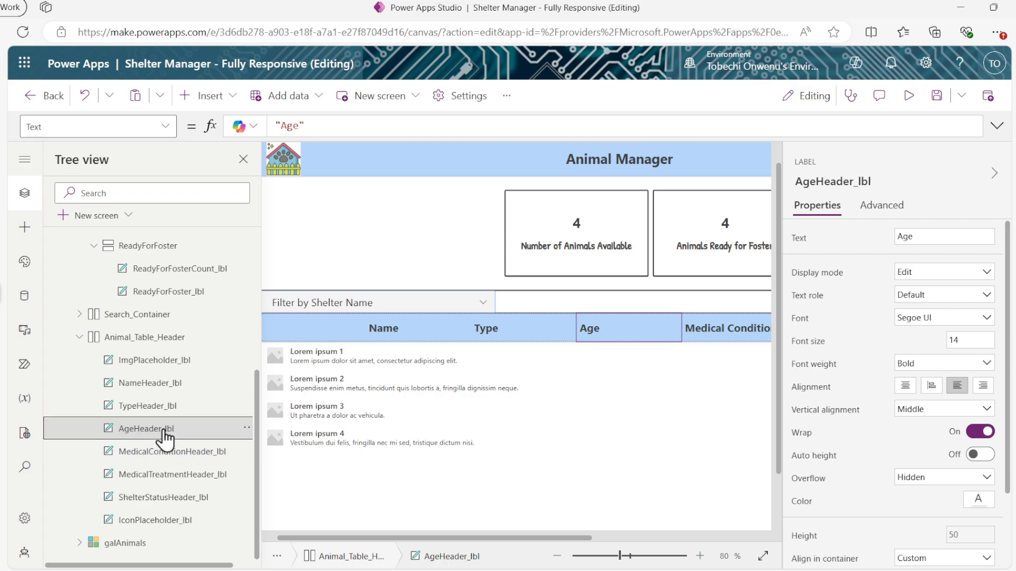
pyautogui.click(167, 134)
pyautogui.scroll(-4, 107, 307)
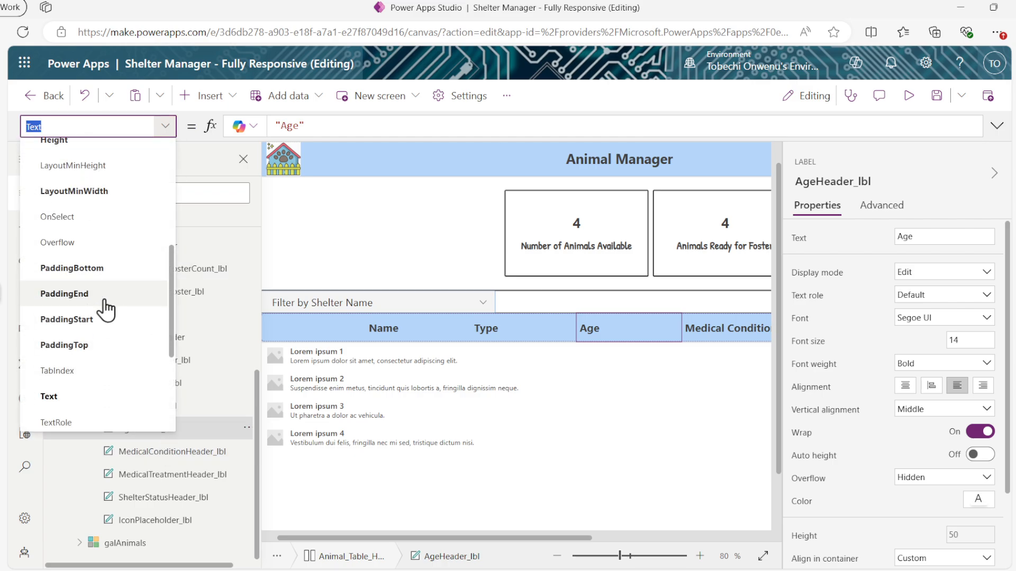
pyautogui.click(93, 318)
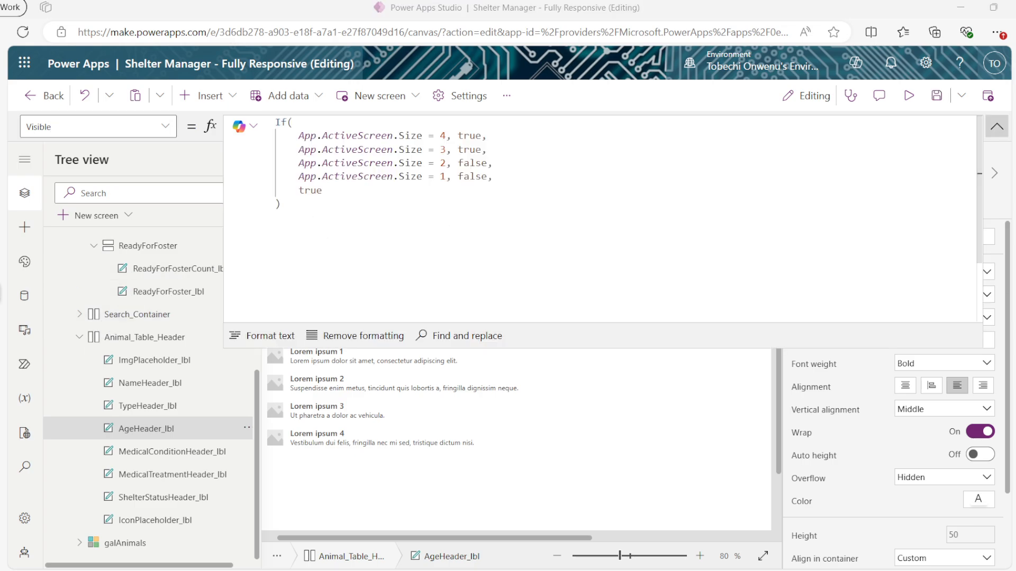
pyautogui.click(995, 131)
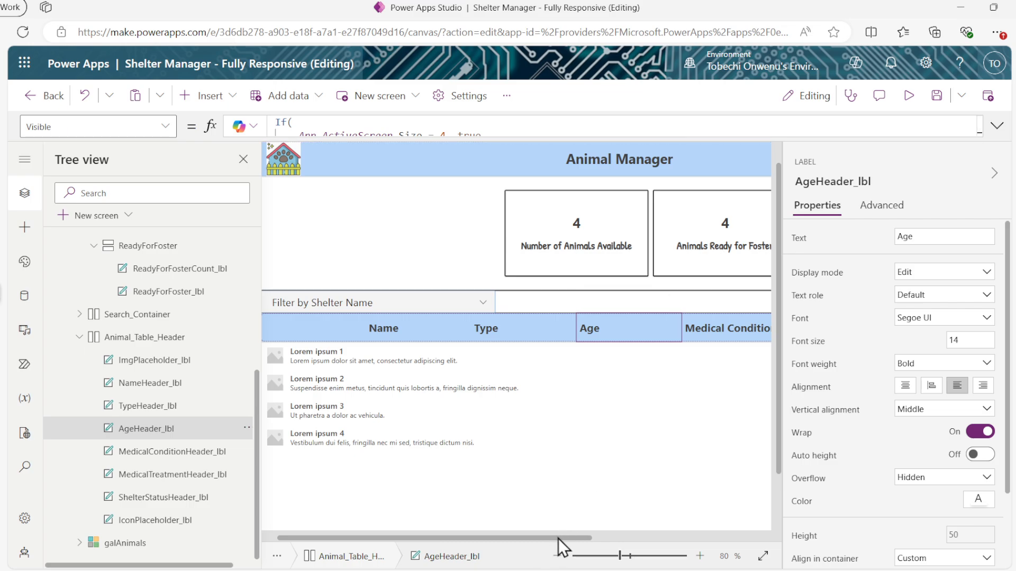
# Set MedicalConditionHeader_lbl's Visible property to an If formula on App.ActiveScreen.Size: true for 4, false for 3, 2 and 1, otherwise true
pyautogui.moveTo(558, 538); pyautogui.dragTo(708, 545)
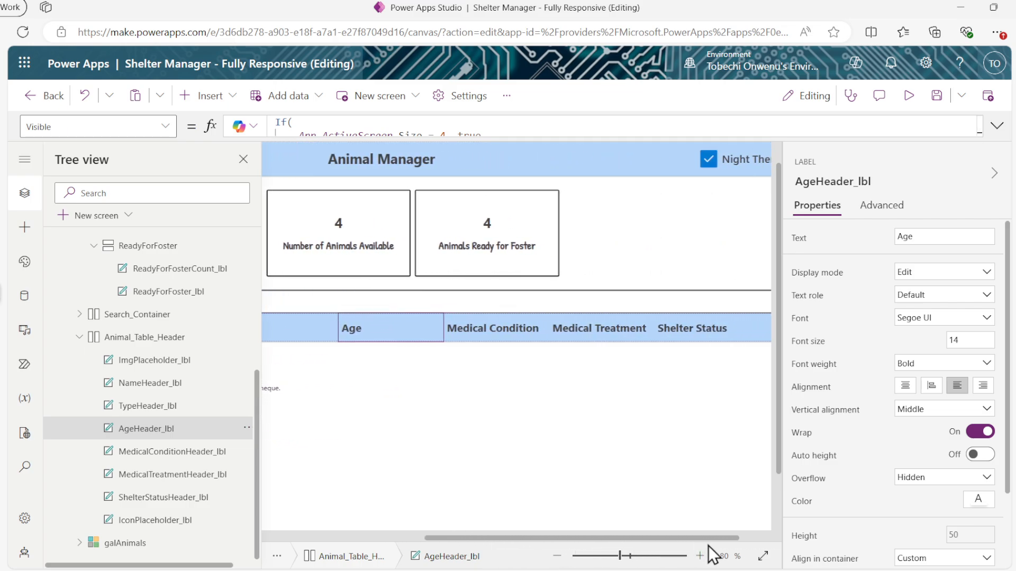
pyautogui.click(503, 332)
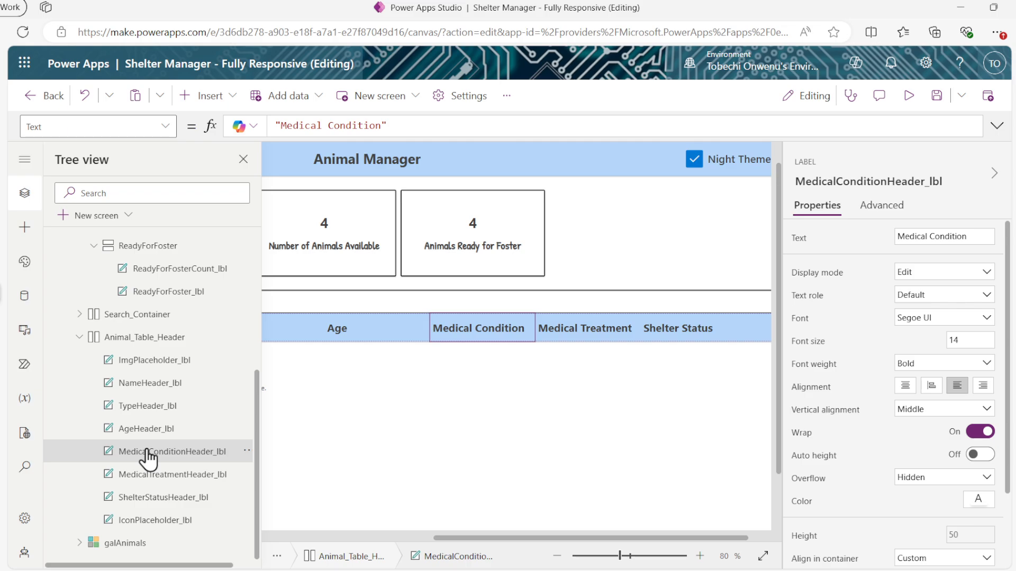
pyautogui.click(165, 132)
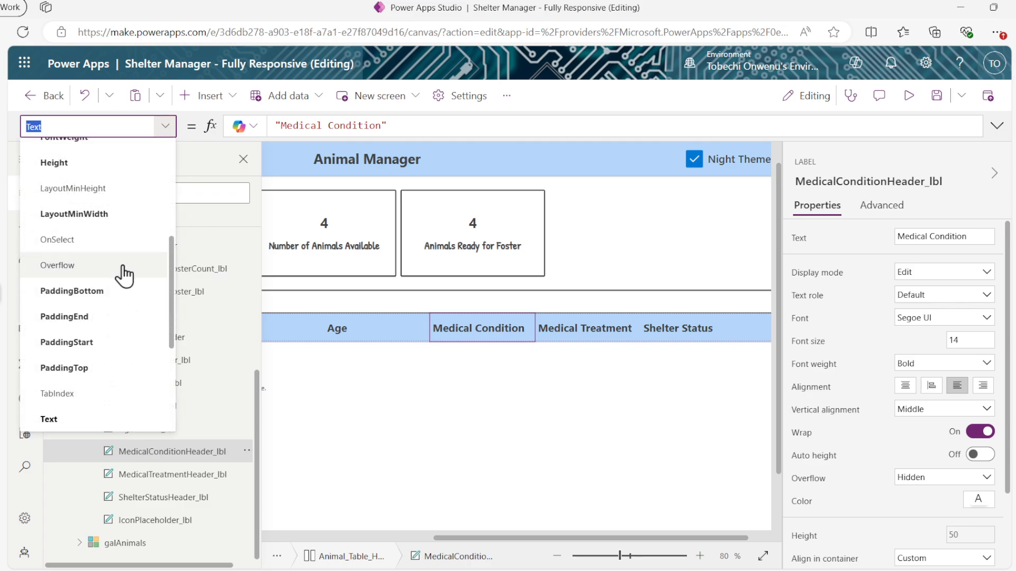
pyautogui.scroll(-4, 124, 275)
pyautogui.click(106, 315)
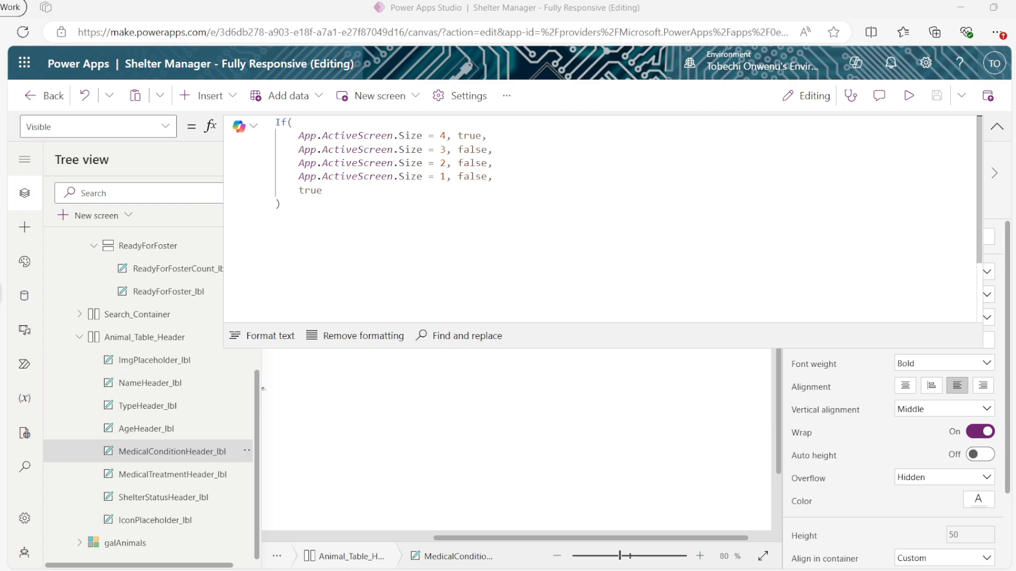
pyautogui.doubleClick(471, 150)
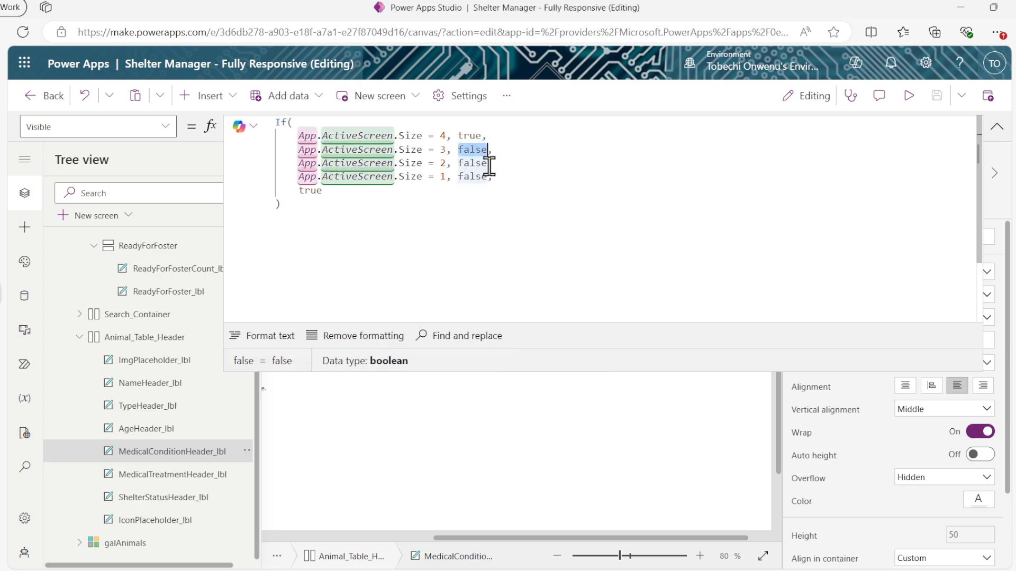
pyautogui.click(997, 127)
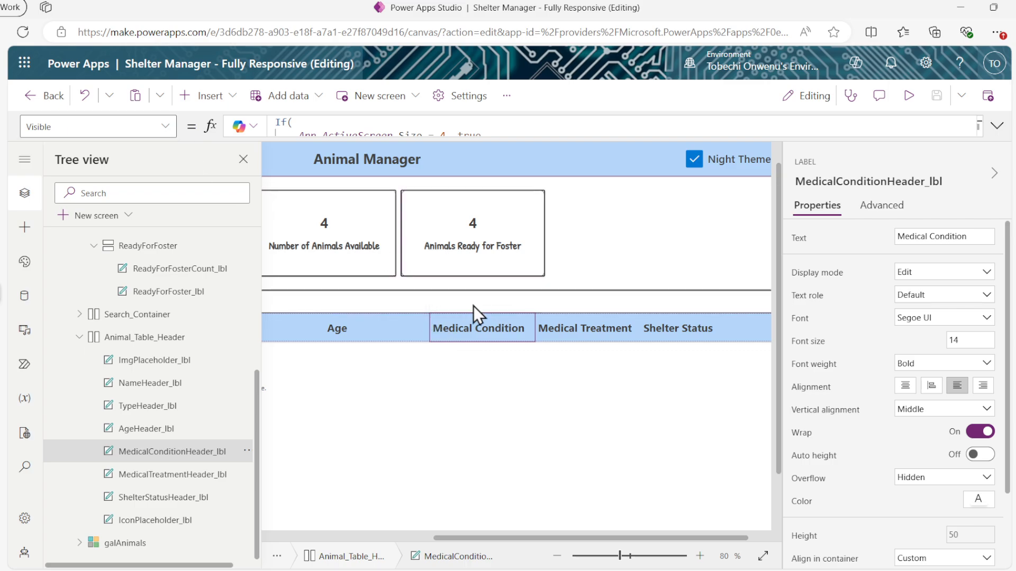
# Give MedicalTreatmentHeader_lbl a Visible formula on App.ActiveScreen.Size: true for 4, false for 3, 2 and 1, otherwise true
pyautogui.click(573, 334)
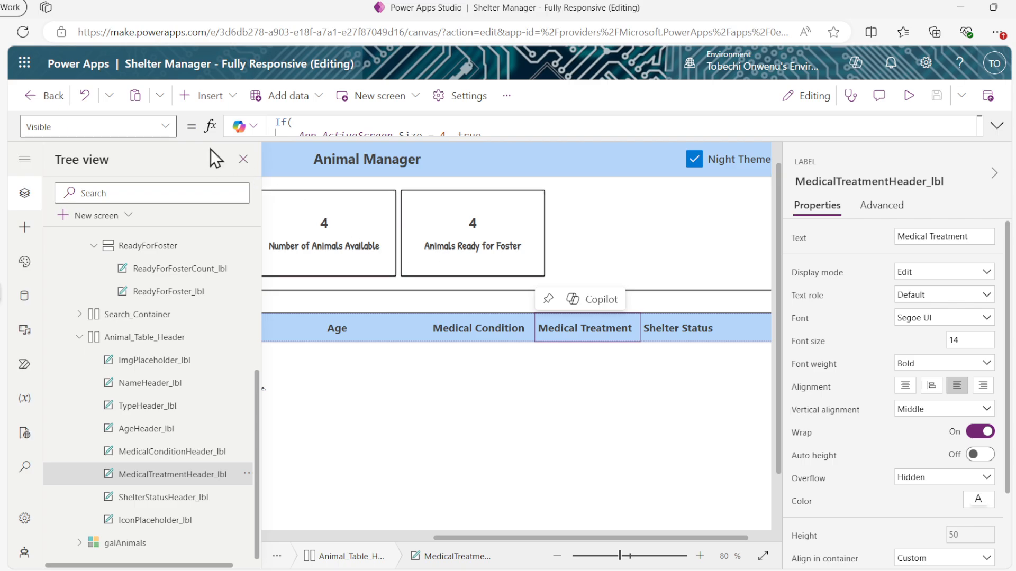
pyautogui.click(997, 126)
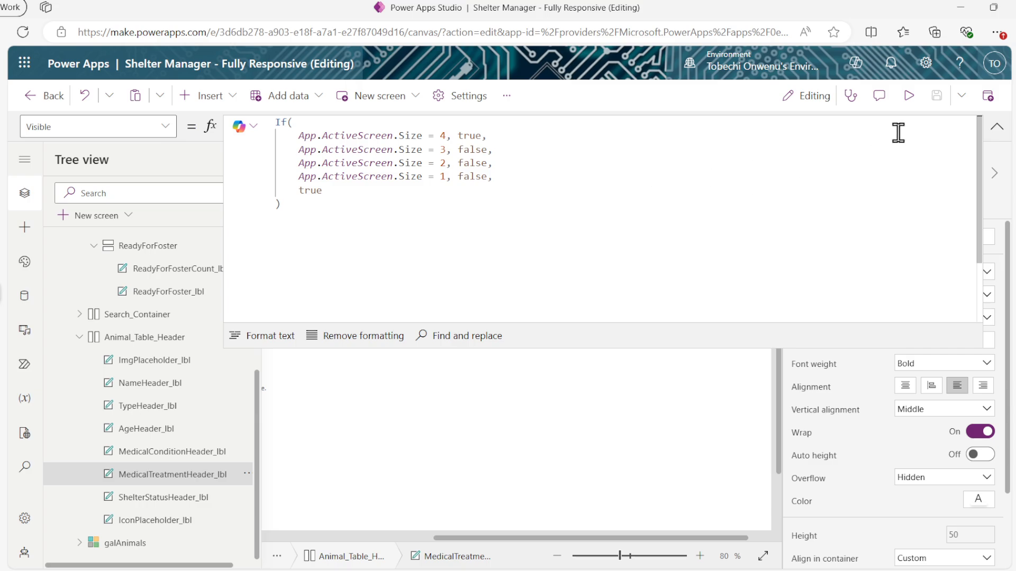
pyautogui.click(997, 126)
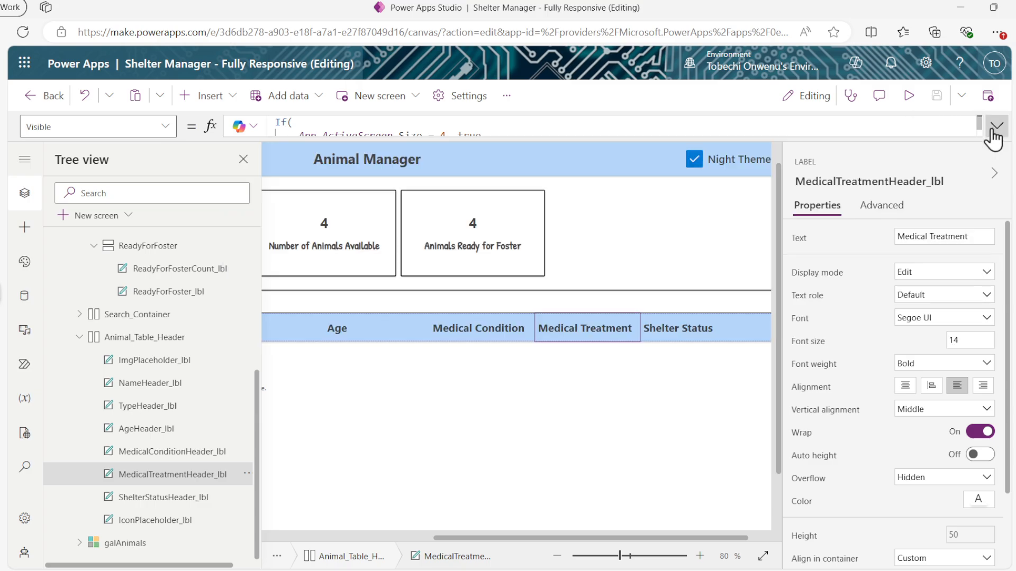
# Give IconPlaceholder_lbl at the end of the header a Visible formula on App.ActiveScreen.Size: true for 4, false for 3, 2 and 1, otherwise true
pyautogui.click(682, 335)
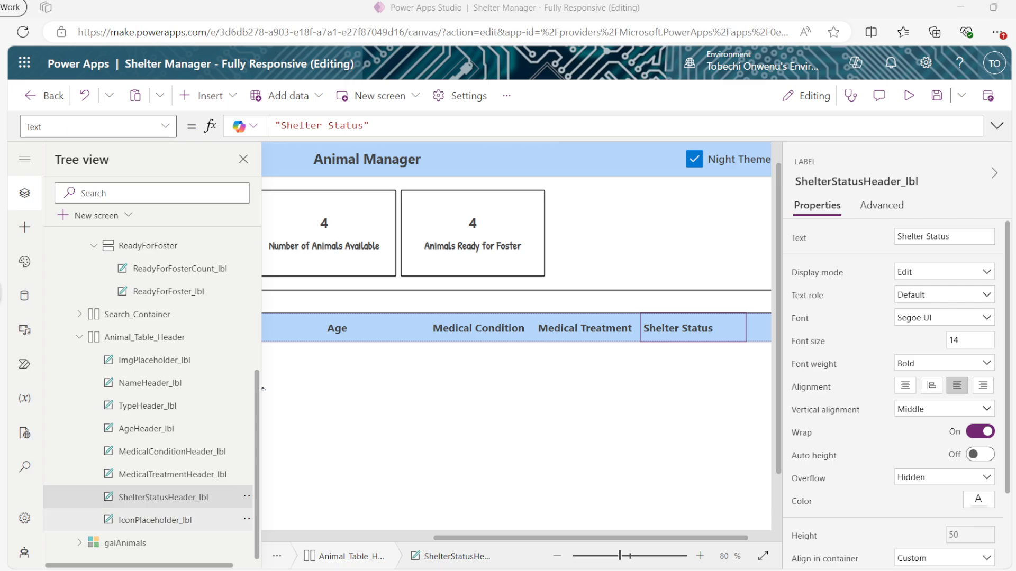
pyautogui.click(179, 521)
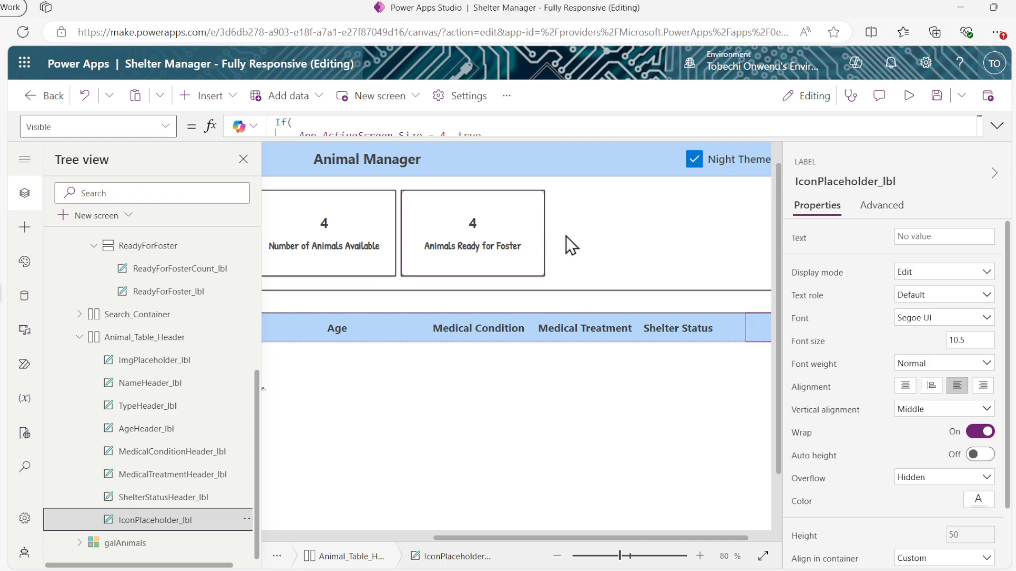
pyautogui.click(997, 126)
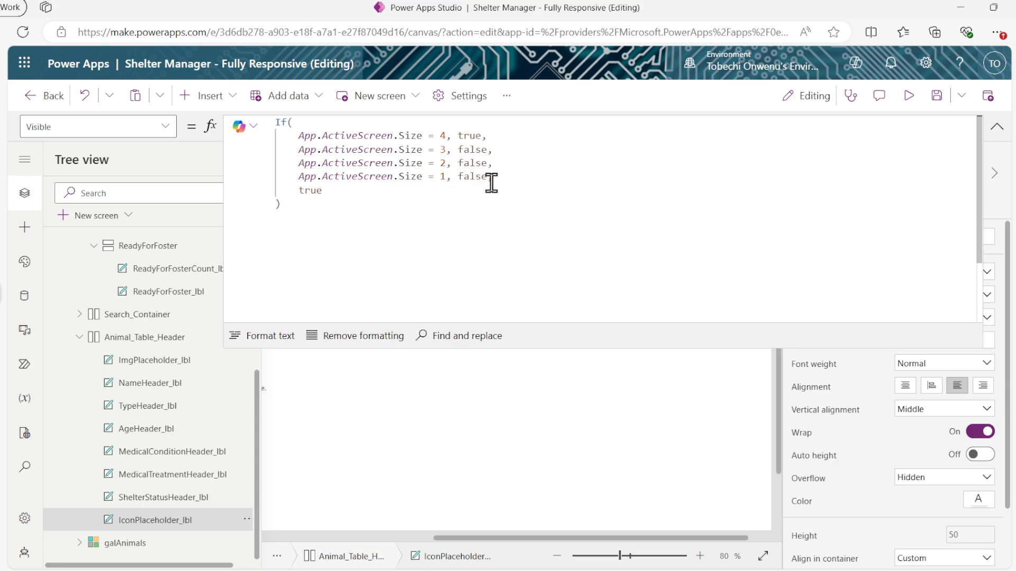
pyautogui.click(995, 134)
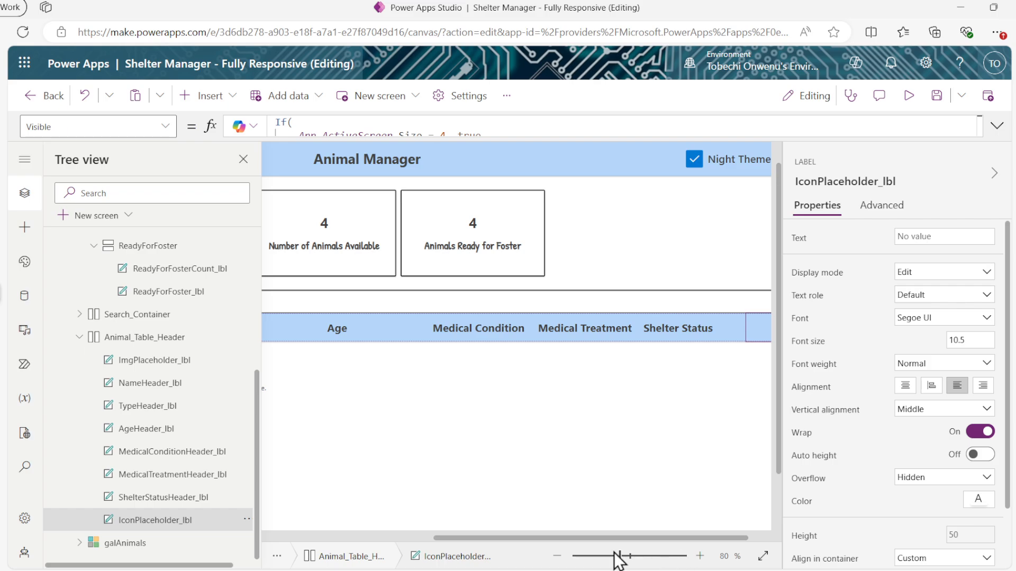
# Select the galAnimals gallery below the table header without choosing a data source, and collapse the Animal_Table_Header group
pyautogui.click(556, 555)
pyautogui.click(557, 555)
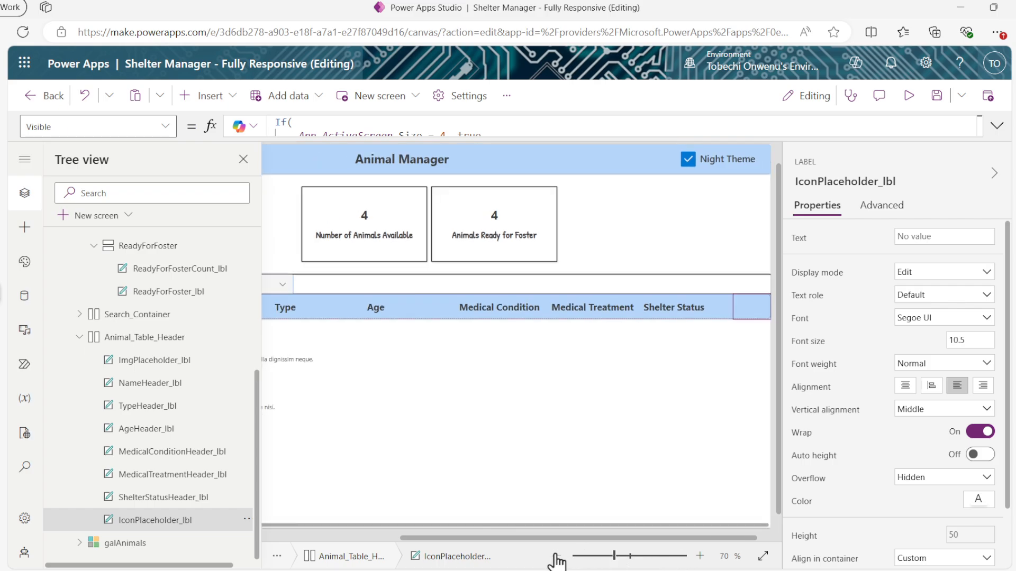
pyautogui.click(556, 555)
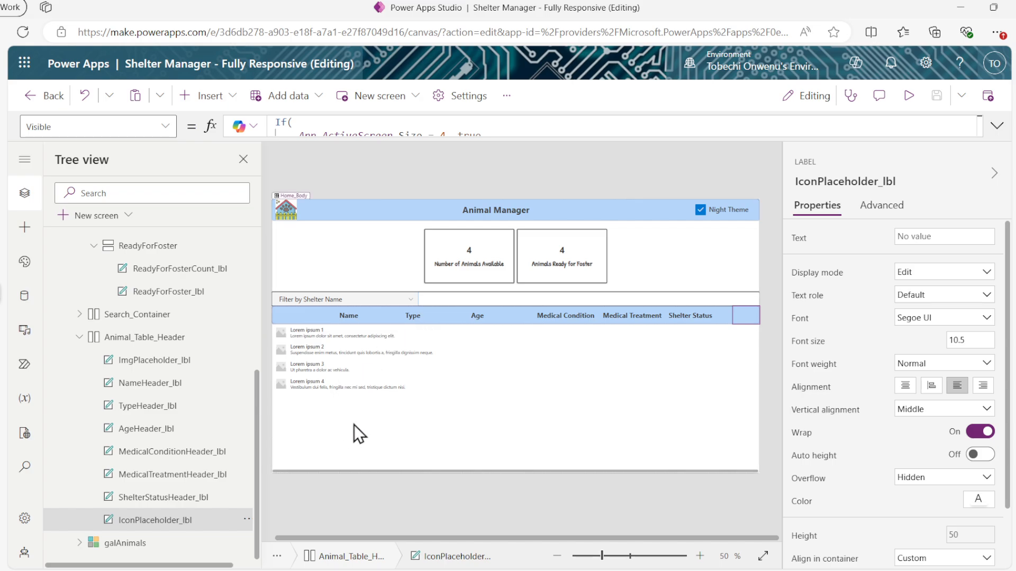
pyautogui.click(338, 450)
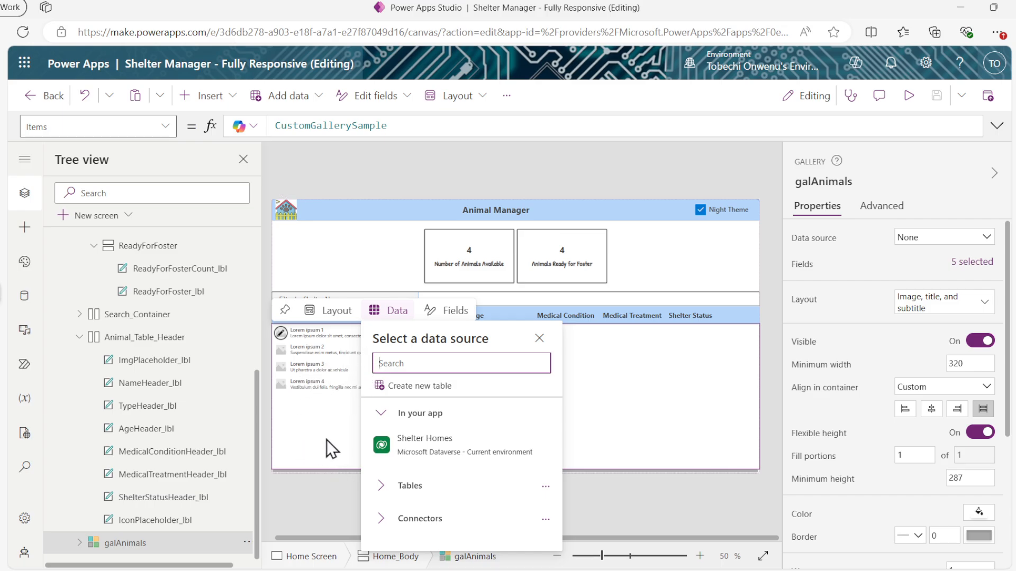
pyautogui.click(538, 338)
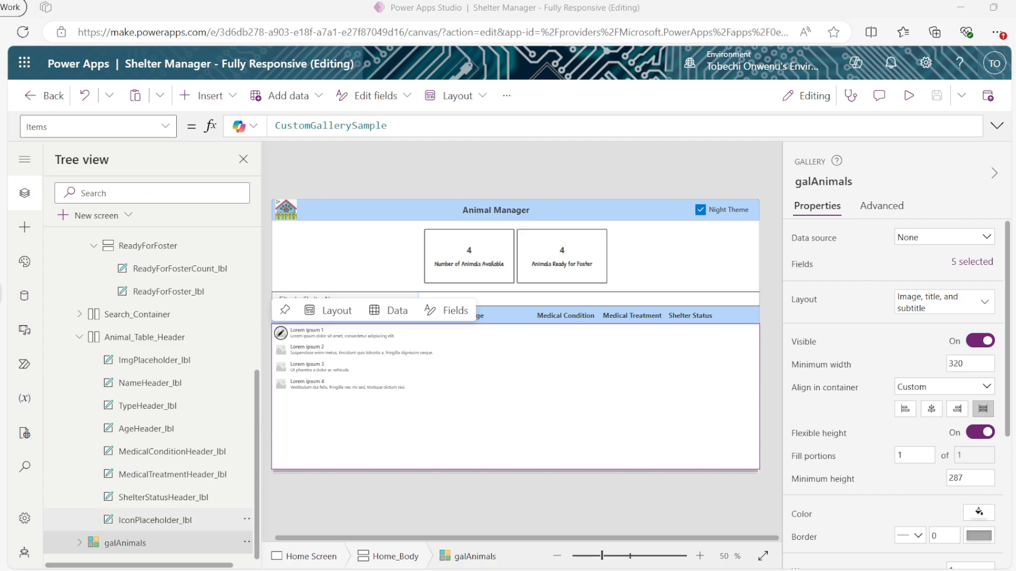
pyautogui.click(79, 337)
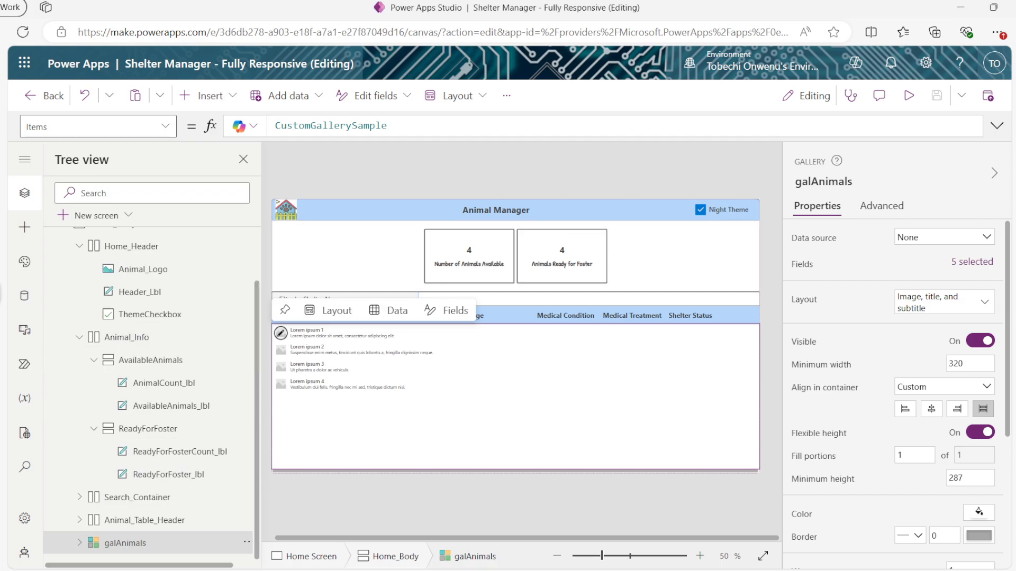
# Add the Dataverse table Animal Infos to the app's data sources, searching for "animal"
pyautogui.click(25, 297)
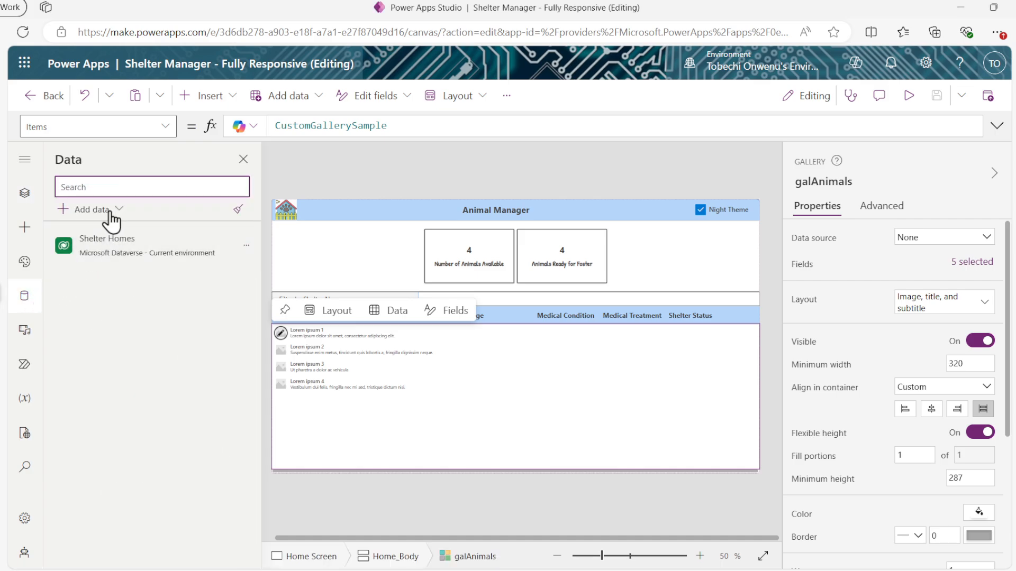
pyautogui.click(116, 212)
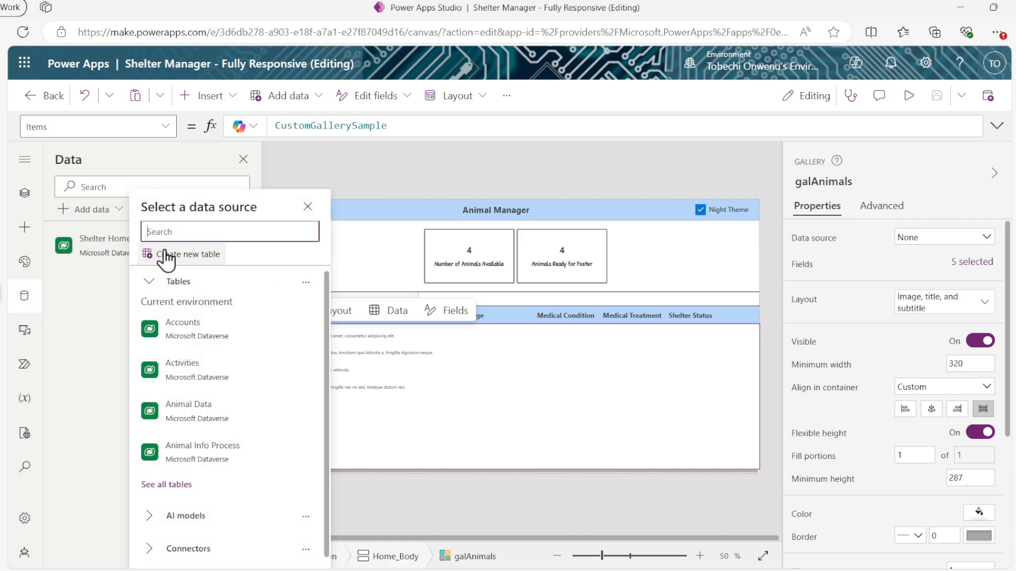
pyautogui.moveTo(196, 403)
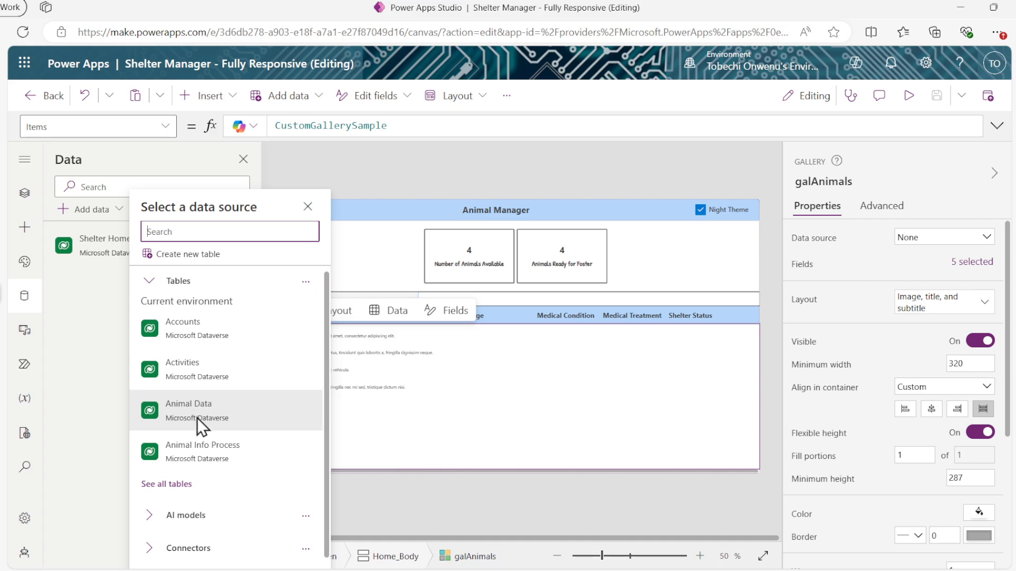
pyautogui.scroll(-1, 197, 418)
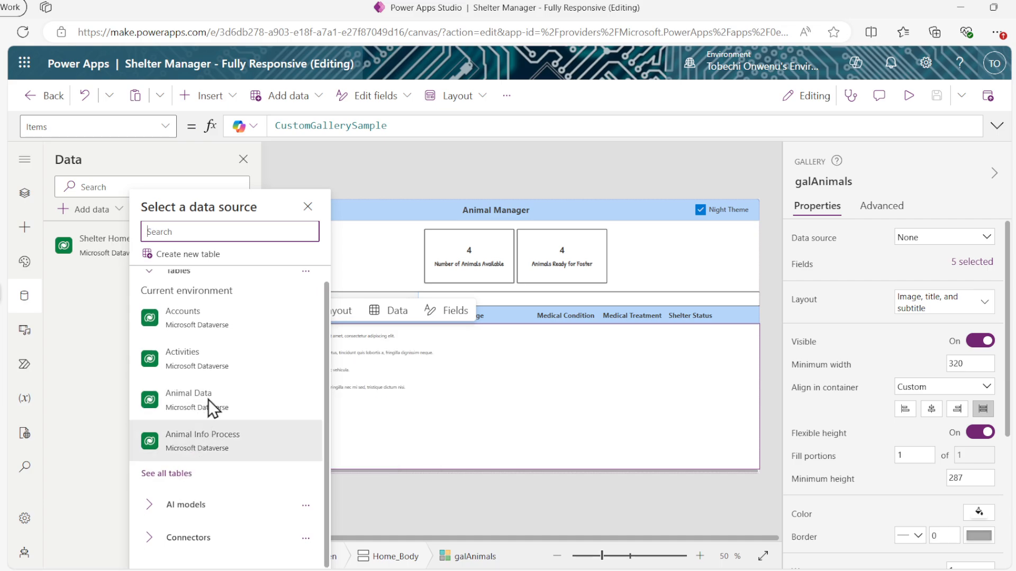
pyautogui.write('animal')
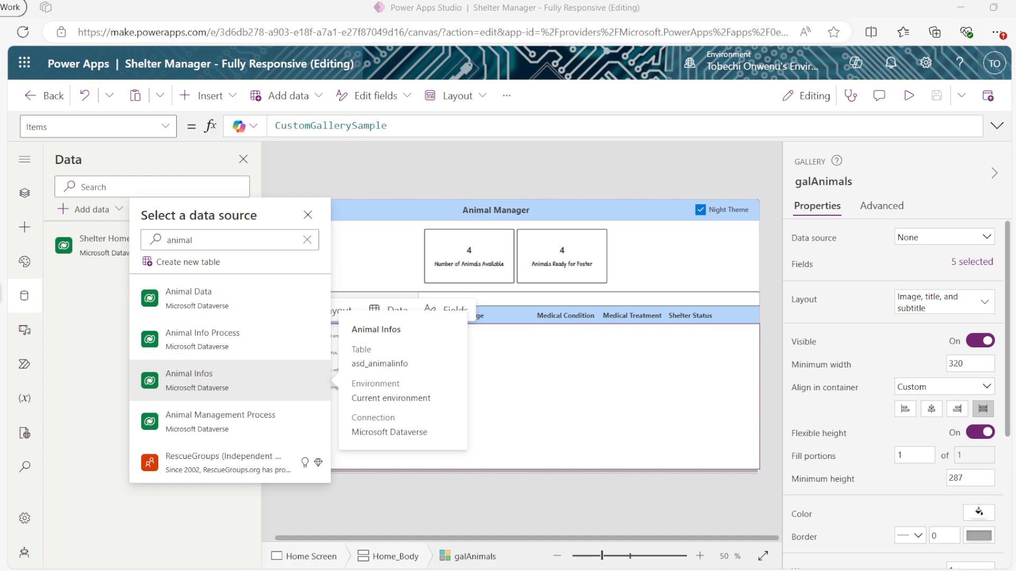
pyautogui.click(197, 380)
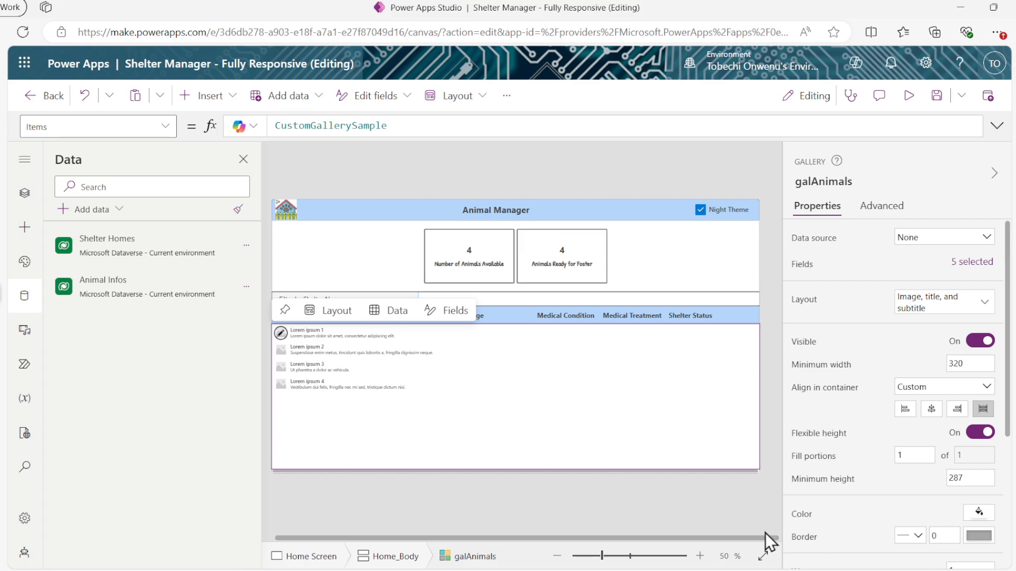
# Set galAnimals' Items to filter 'Animal Infos' by inShelter, also matching 'Animal Initial Shelter'.Sheltername to cbxSelect.Selected.Value unless it is "Filter by Shelter Name"
pyautogui.click(32, 199)
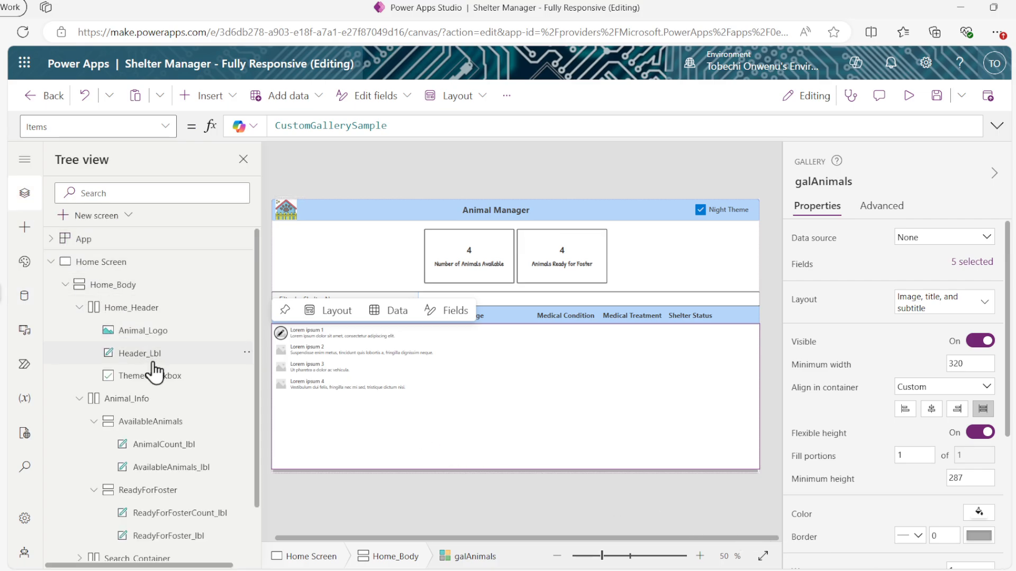
pyautogui.scroll(-1, 155, 370)
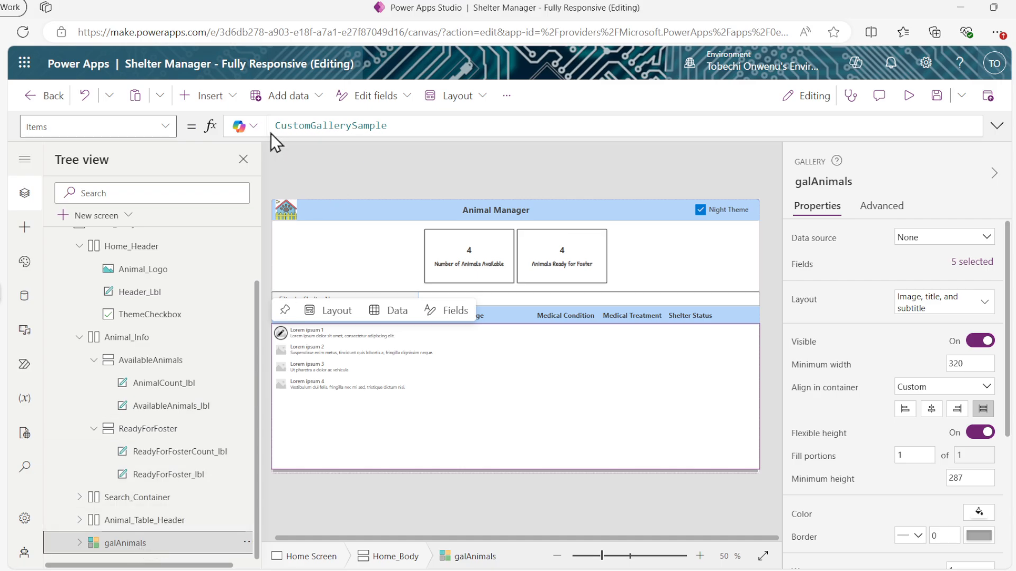
pyautogui.click(996, 126)
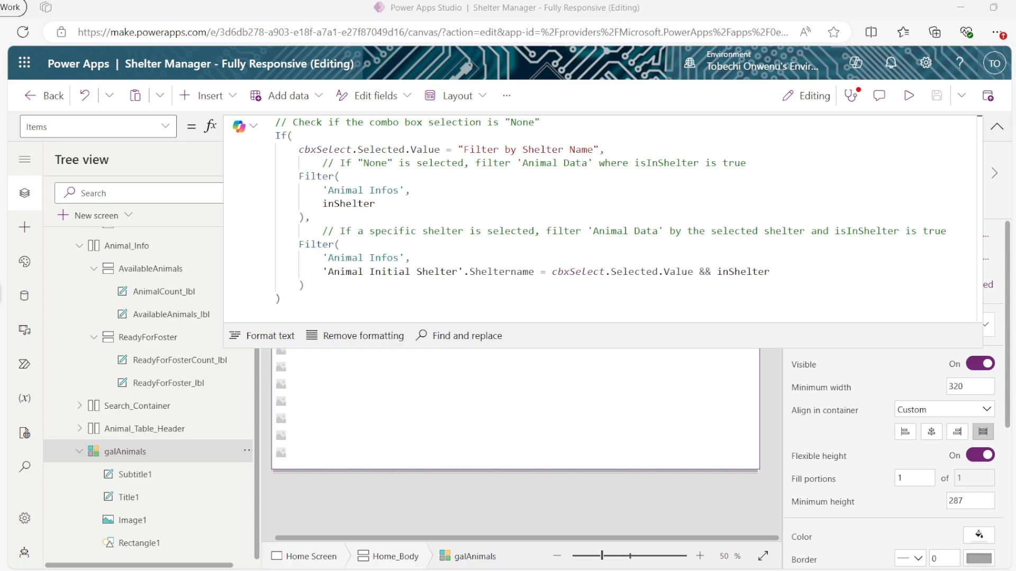
pyautogui.click(996, 126)
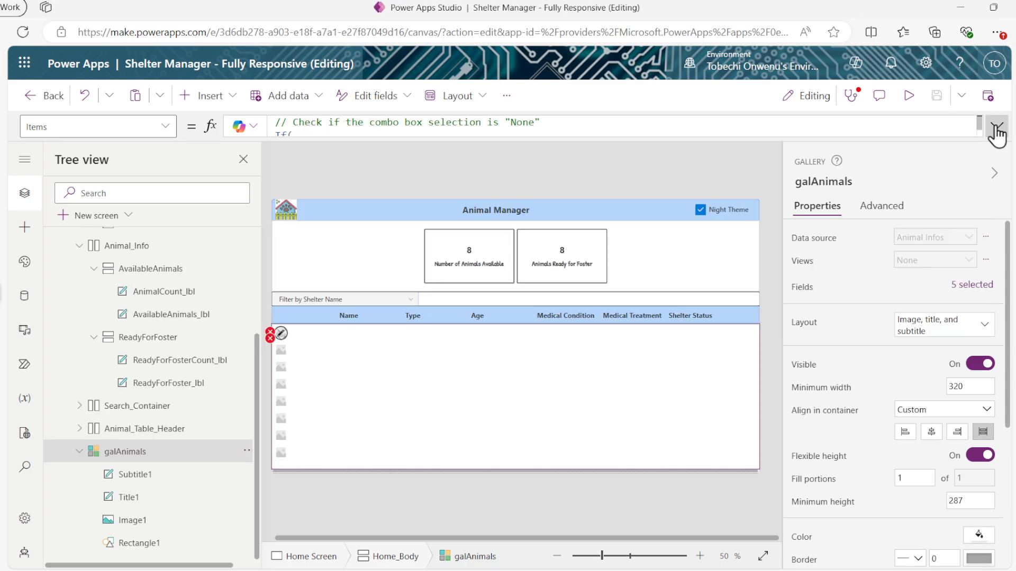
# Resolve the app checker's formula errors by setting Subtitle1's Text to ThisItem.'Animal Name' and Title1's Text to ThisItem.'Animal Type'
pyautogui.click(851, 96)
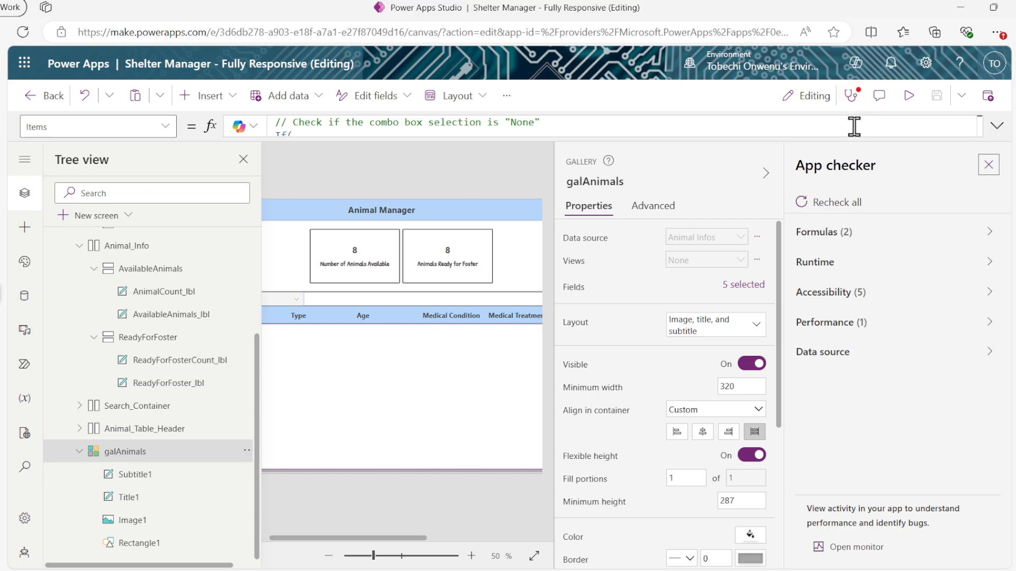
pyautogui.click(841, 231)
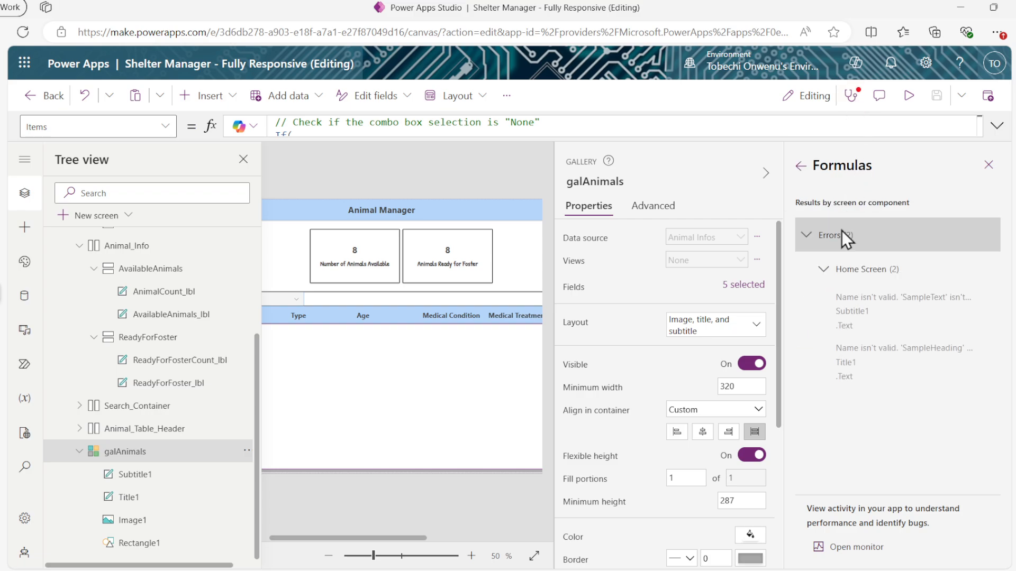
pyautogui.click(858, 309)
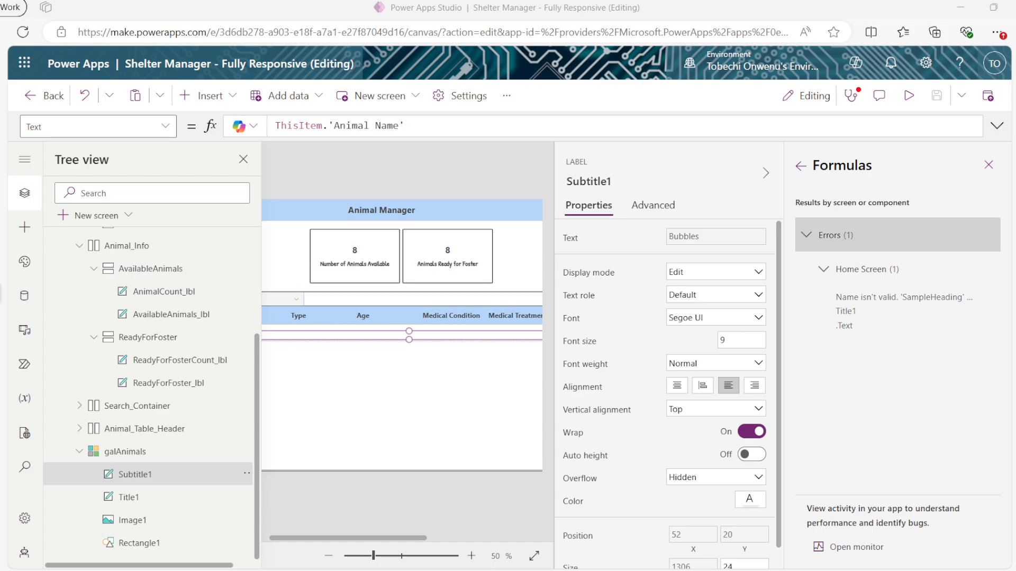
pyautogui.click(850, 313)
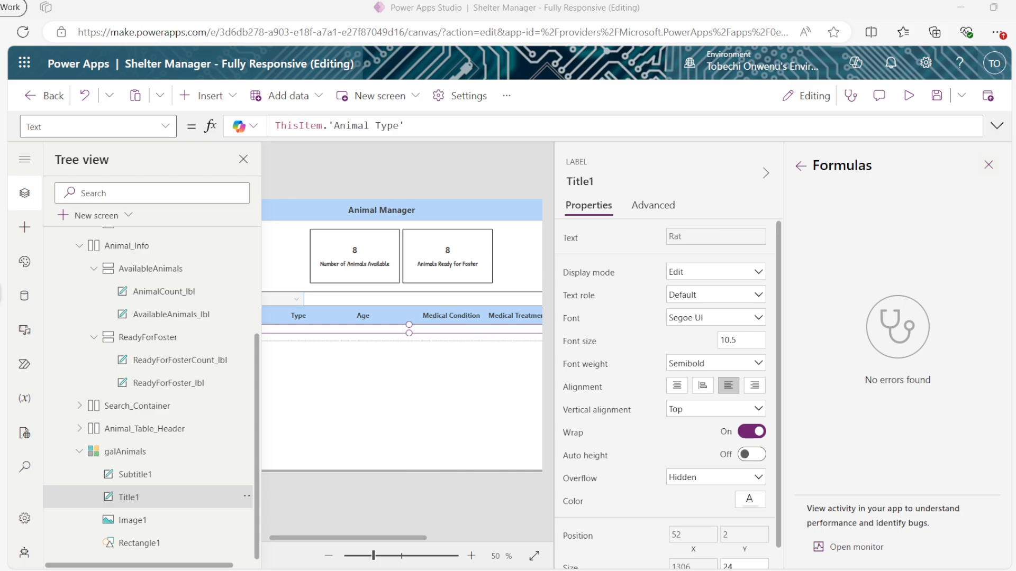
pyautogui.click(988, 164)
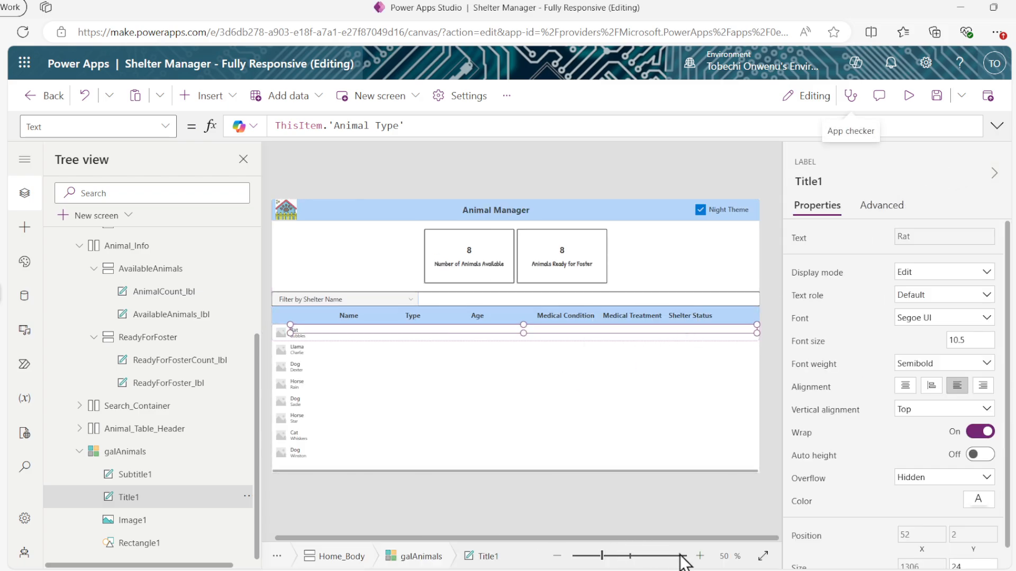
# Delete the Subtitle1 label from the galAnimals gallery
pyautogui.click(700, 556)
pyautogui.click(700, 556)
pyautogui.click(700, 556)
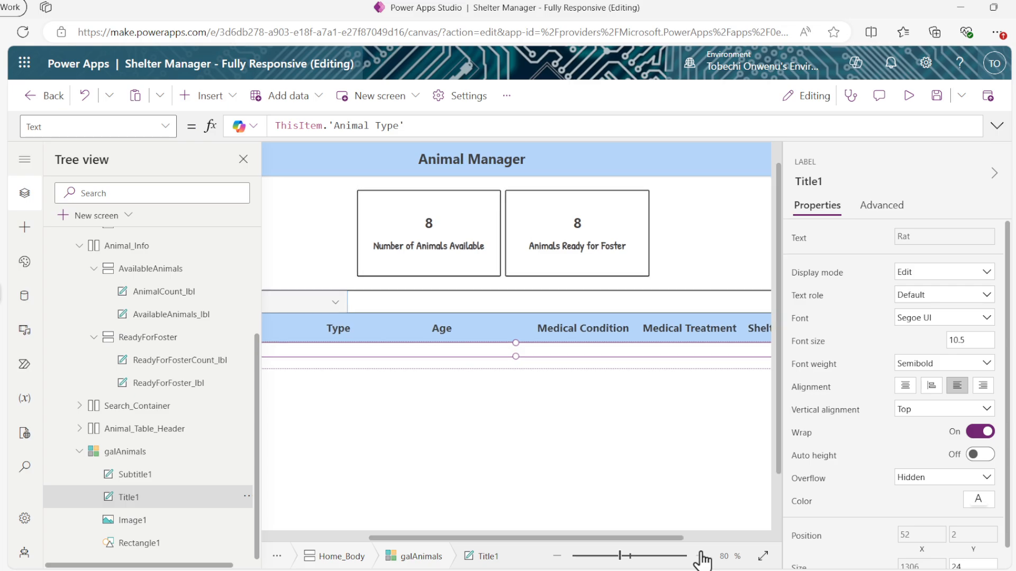
pyautogui.moveTo(666, 538); pyautogui.dragTo(518, 523)
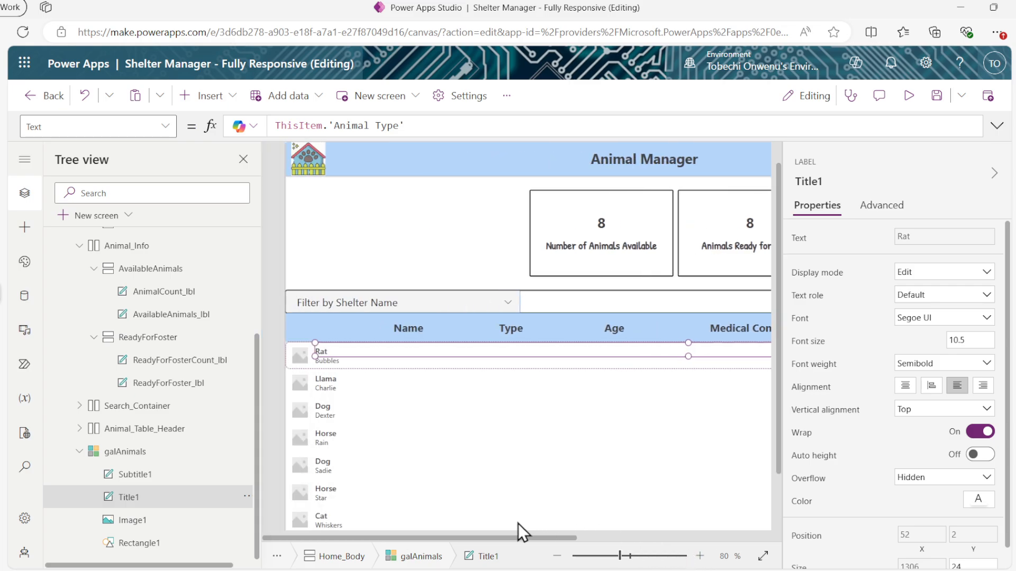
pyautogui.click(299, 360)
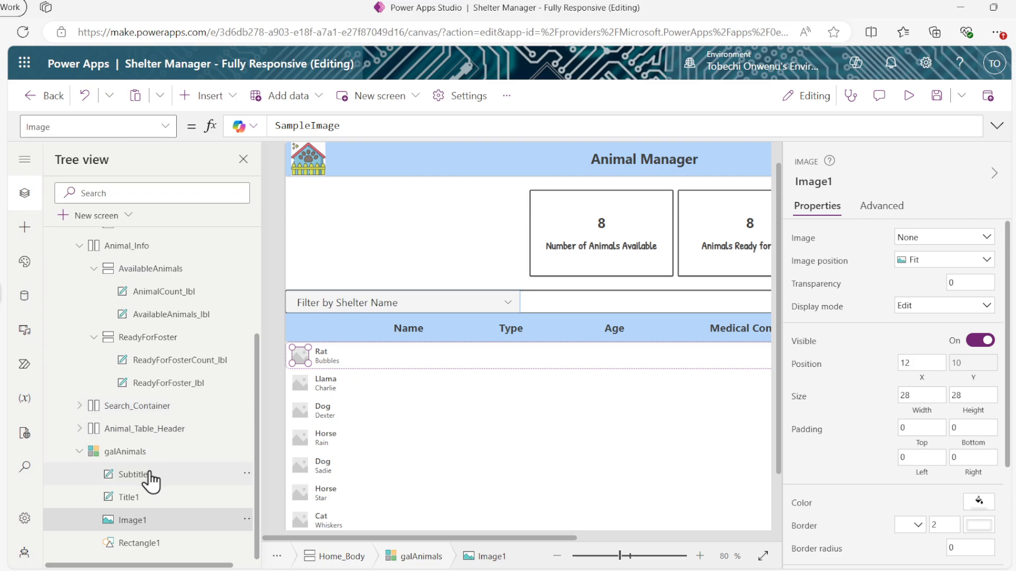
pyautogui.click(144, 522)
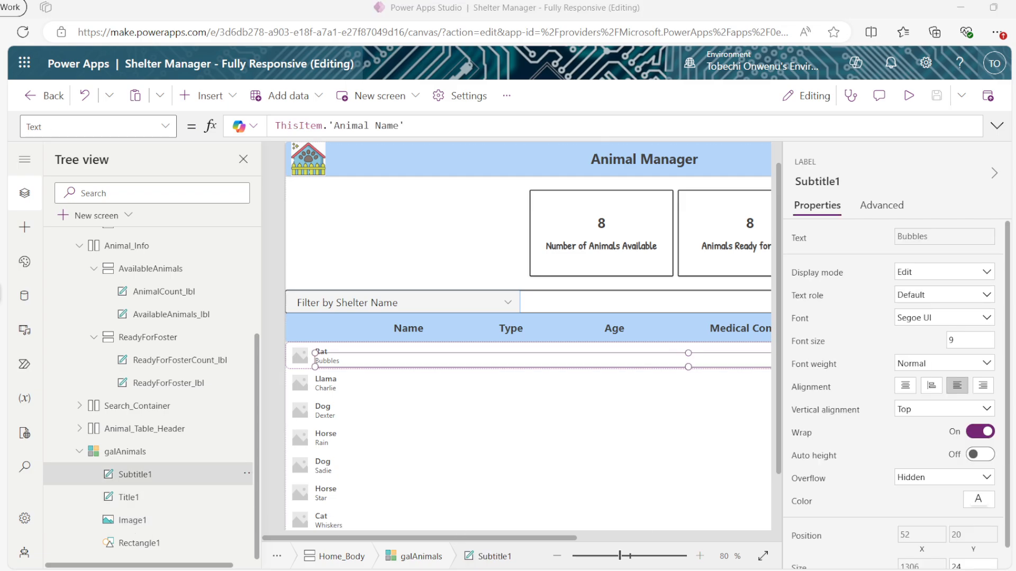
pyautogui.click(700, 556)
pyautogui.click(700, 556)
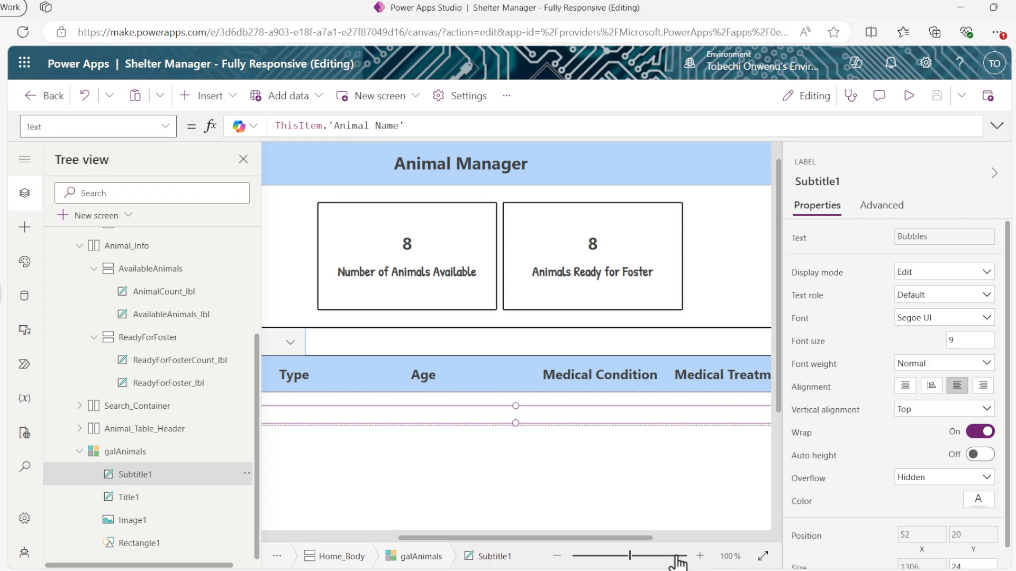
pyautogui.moveTo(647, 542); pyautogui.dragTo(474, 535)
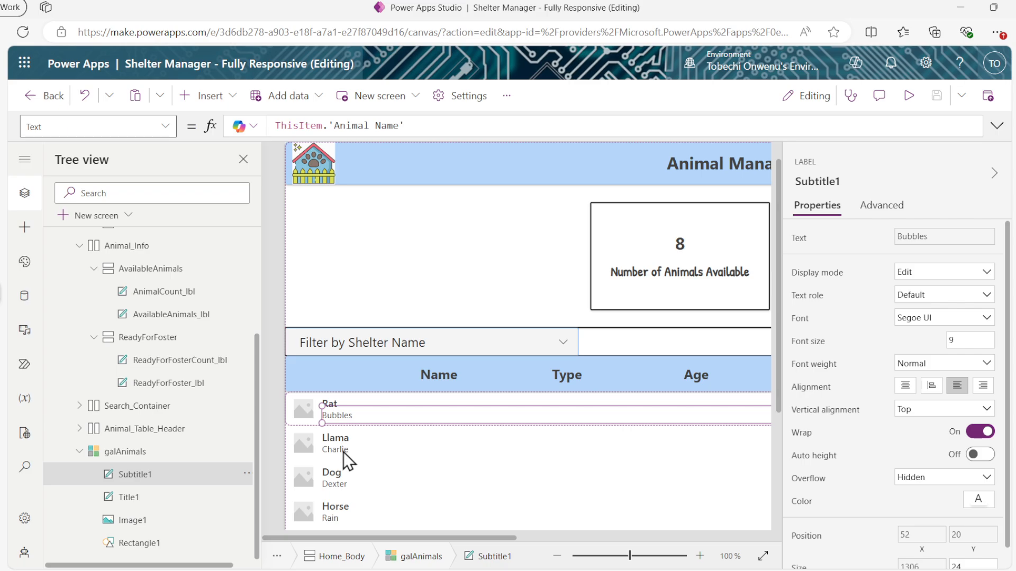
pyautogui.click(247, 474)
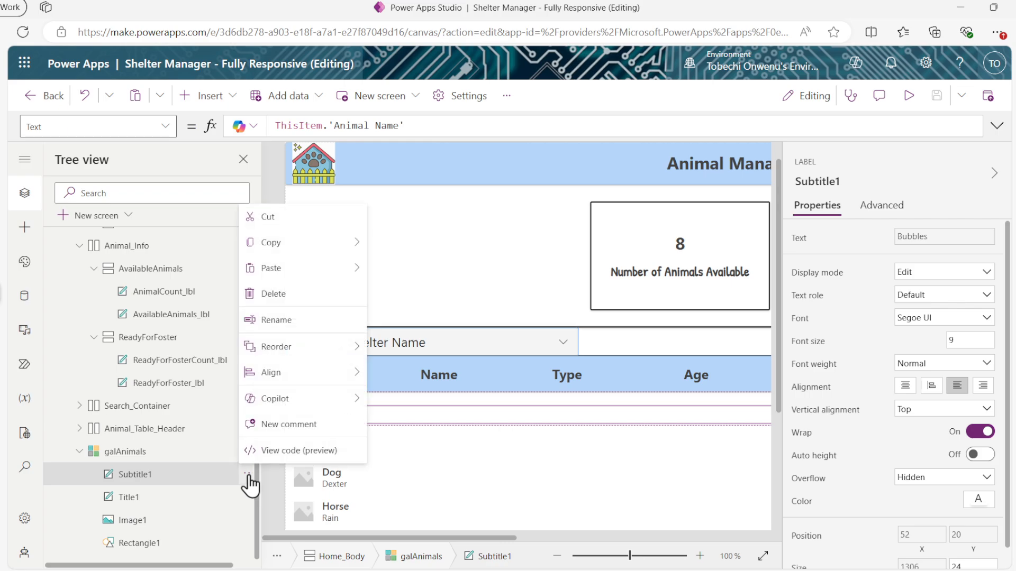
pyautogui.click(294, 294)
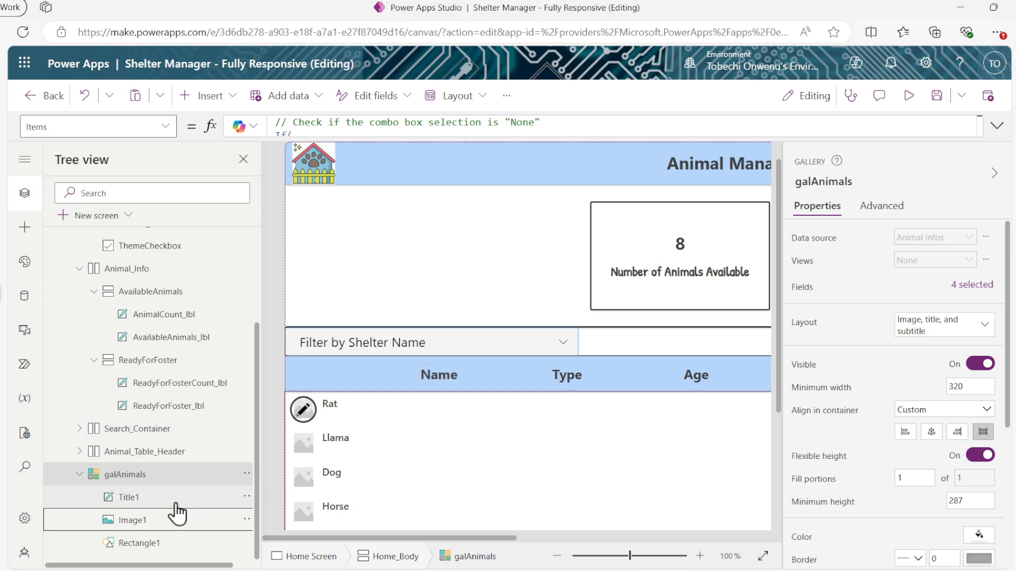
# Rename the gallery label Title1 as lblName and set its Text to ThisItem.'Animal Name'
pyautogui.click(159, 509)
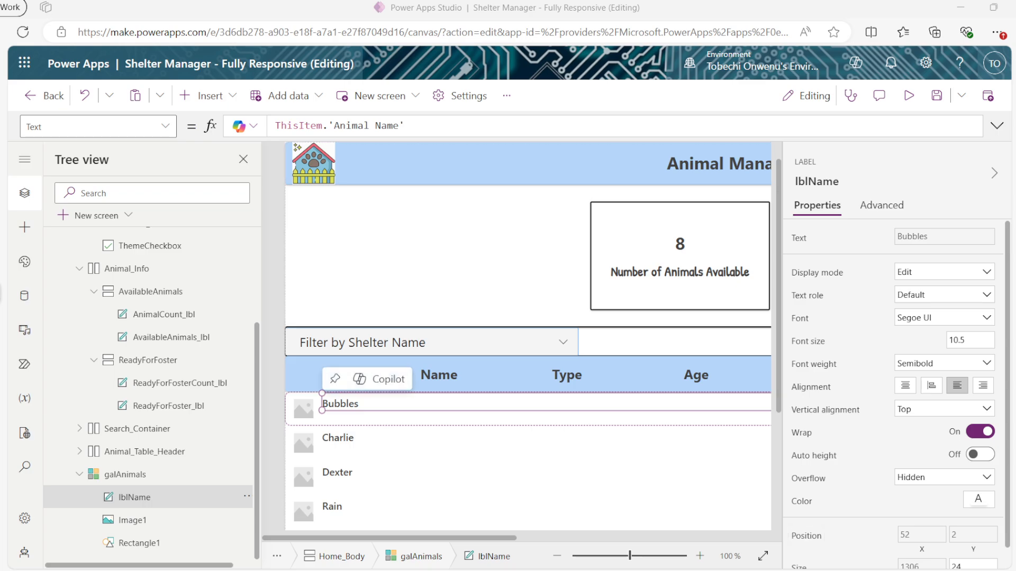
# Move lblName to X 60, Y 0 and resize it to about 732 wide by 36 high
pyautogui.moveTo(665, 403); pyautogui.dragTo(665, 411)
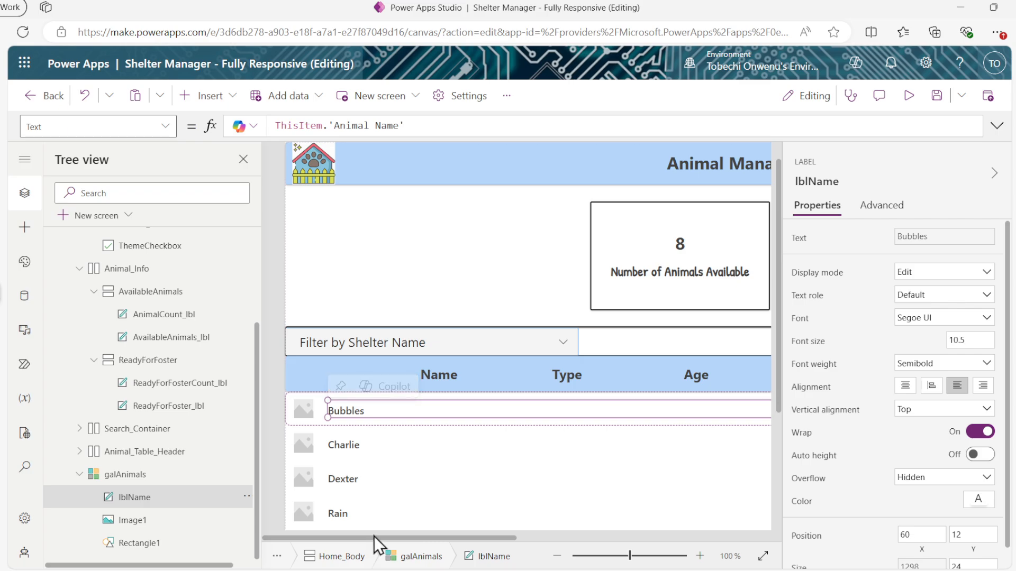
pyautogui.moveTo(374, 540); pyautogui.dragTo(662, 540)
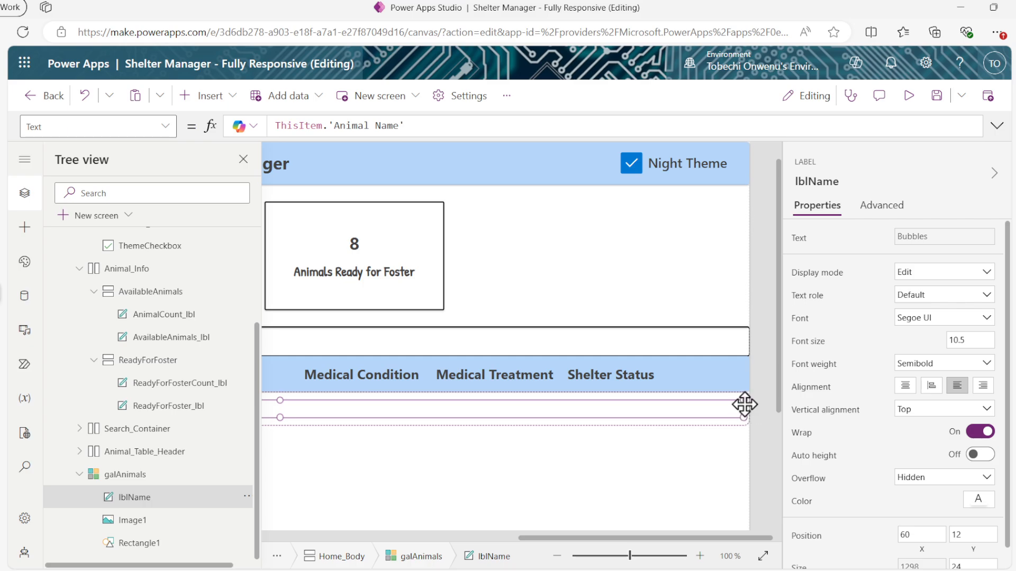
pyautogui.moveTo(741, 403); pyautogui.dragTo(339, 392)
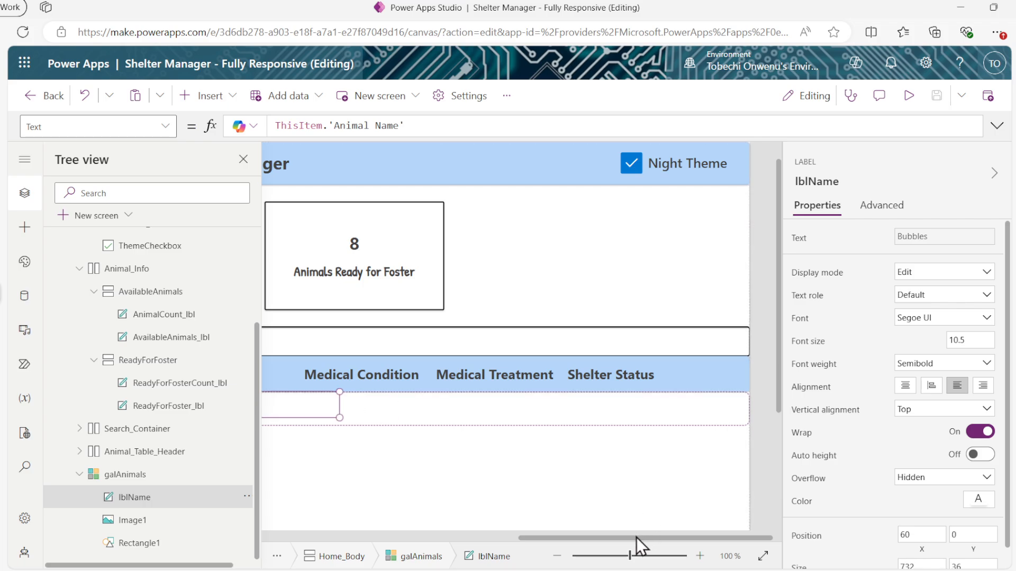
pyautogui.moveTo(636, 537); pyautogui.dragTo(304, 519)
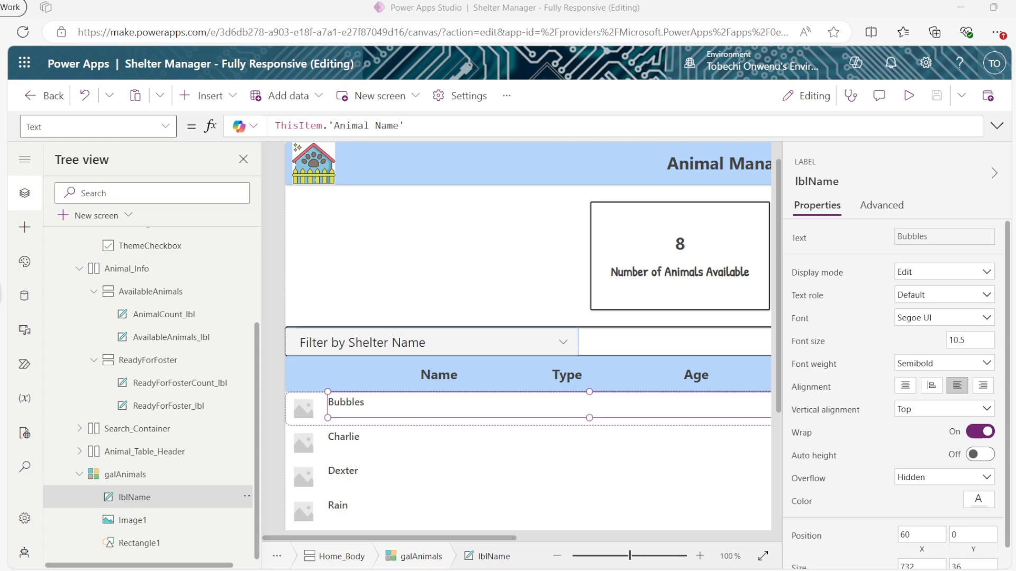
# Align lblName with the Name column by setting its X to NameHeader_lbl.X and its Width to NameHeader_lbl.Width
pyautogui.scroll(-1, 897, 394)
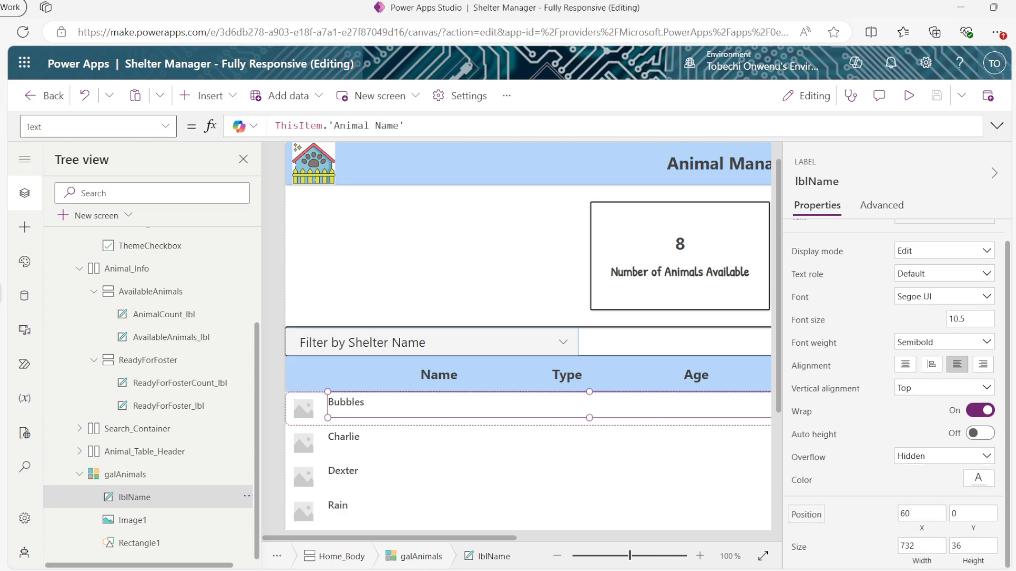
pyautogui.click(813, 516)
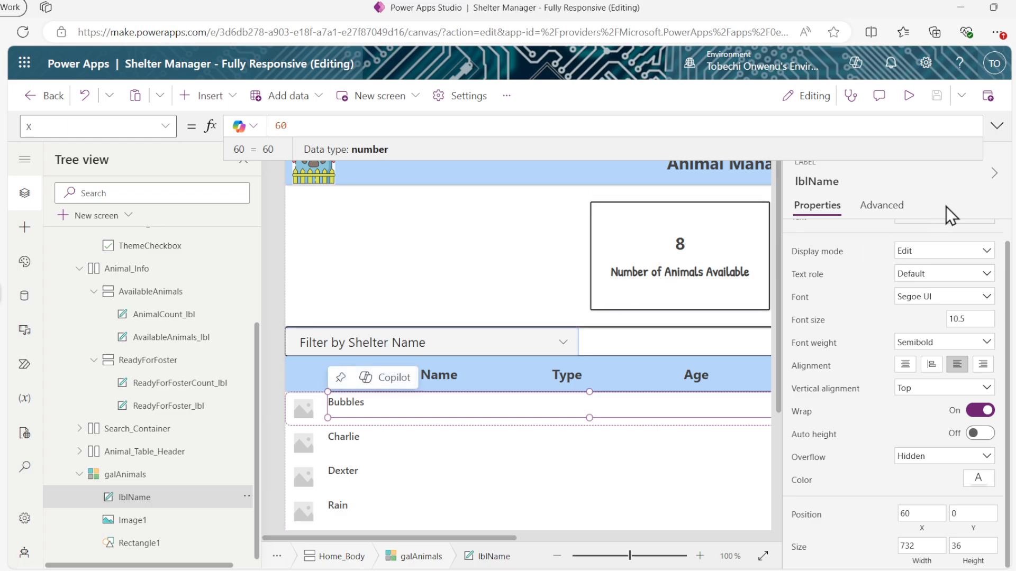
pyautogui.click(997, 132)
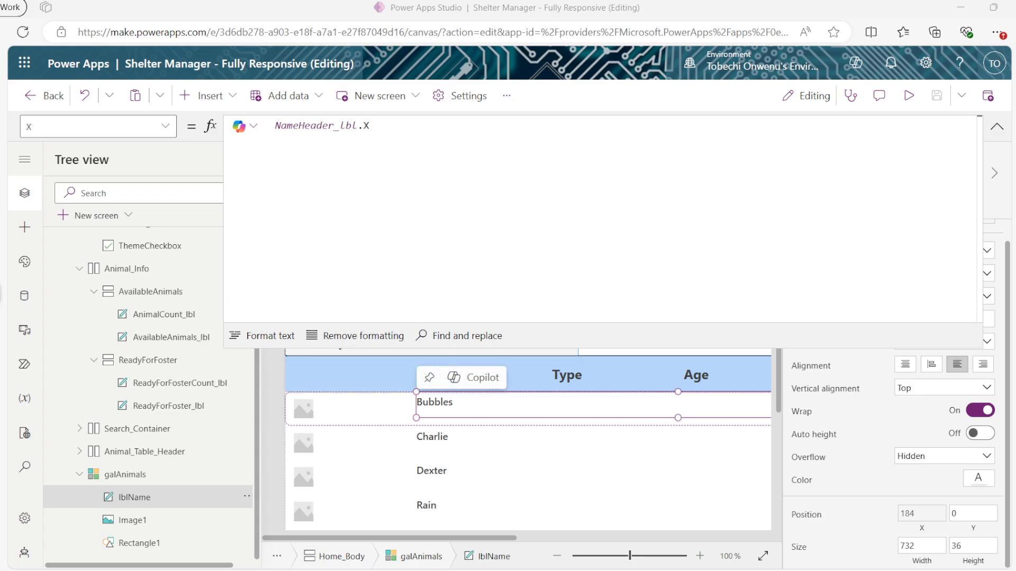
pyautogui.click(802, 550)
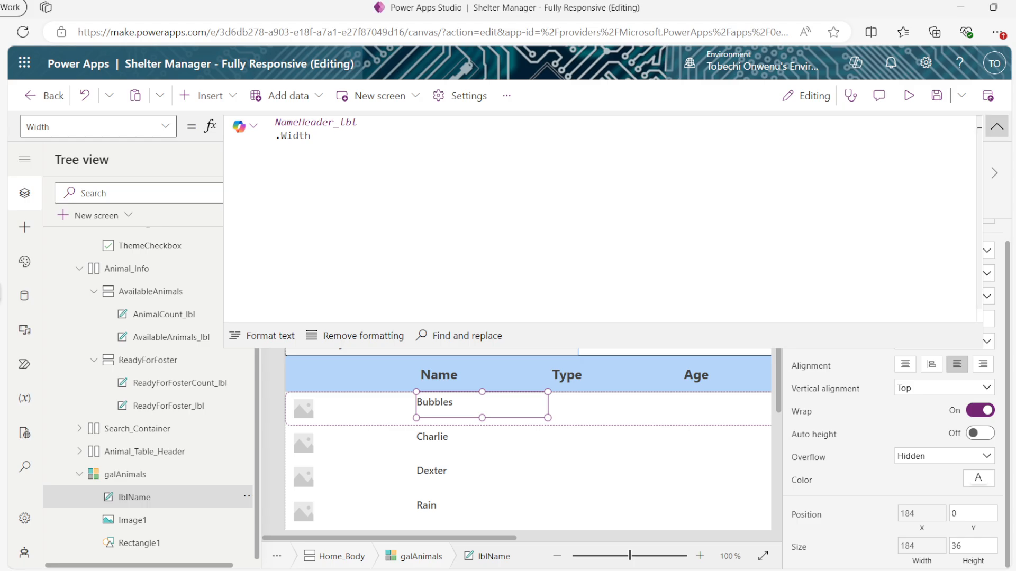
pyautogui.click(997, 126)
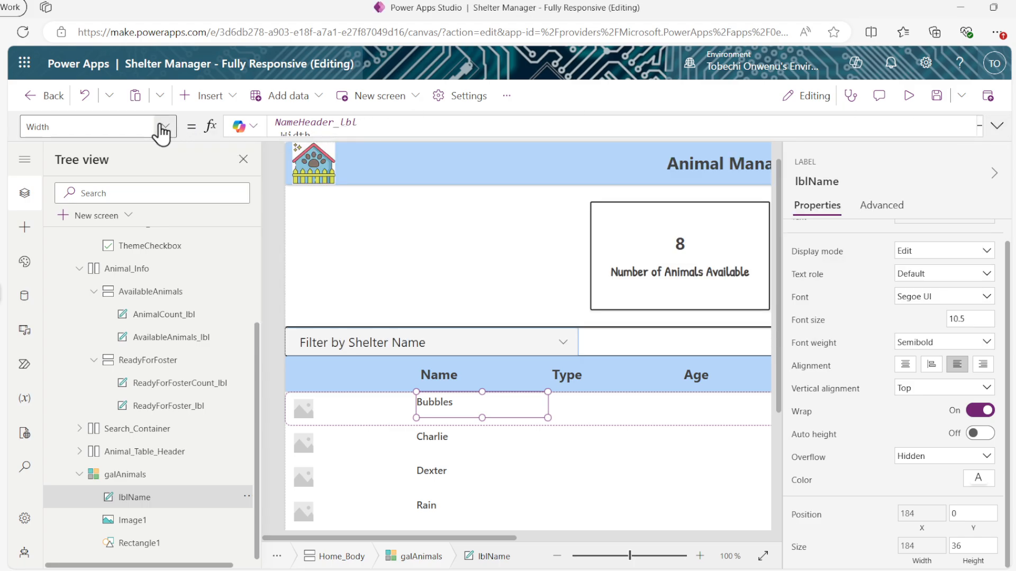
# Set lblName's Height property to 42
pyautogui.click(159, 128)
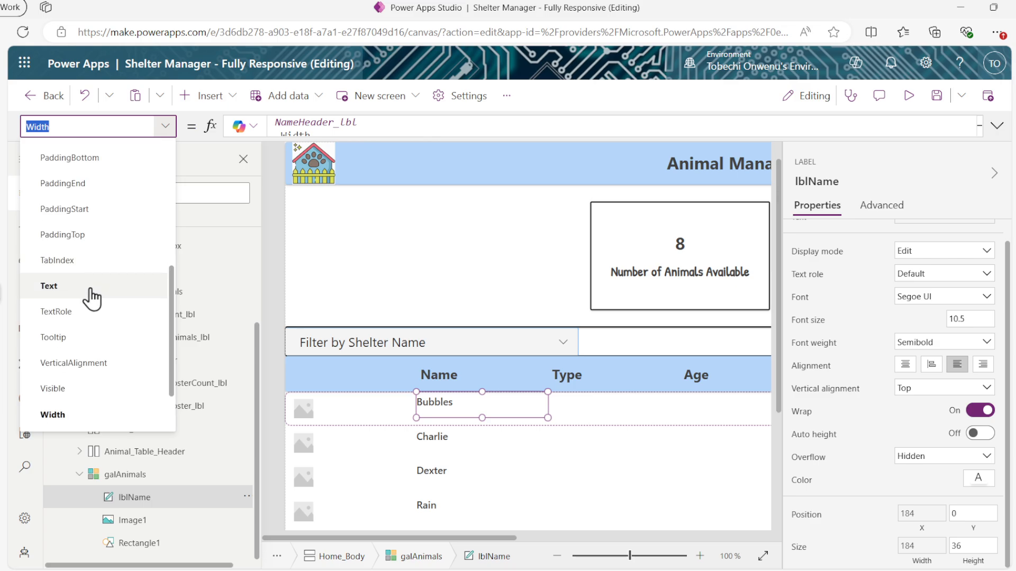
pyautogui.scroll(-3, 93, 286)
pyautogui.scroll(5, 87, 316)
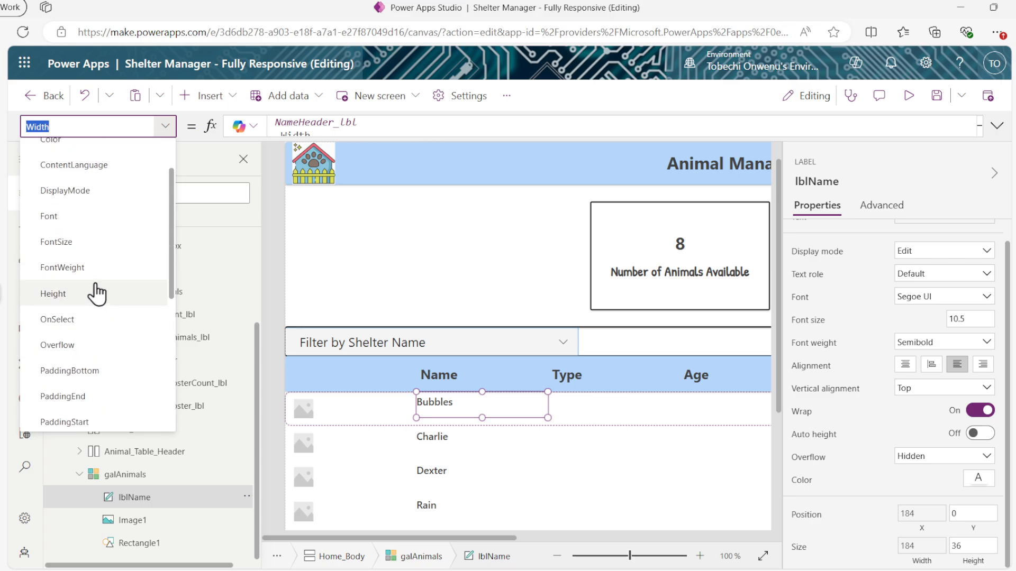
pyautogui.scroll(1, 99, 294)
pyautogui.scroll(-1, 101, 318)
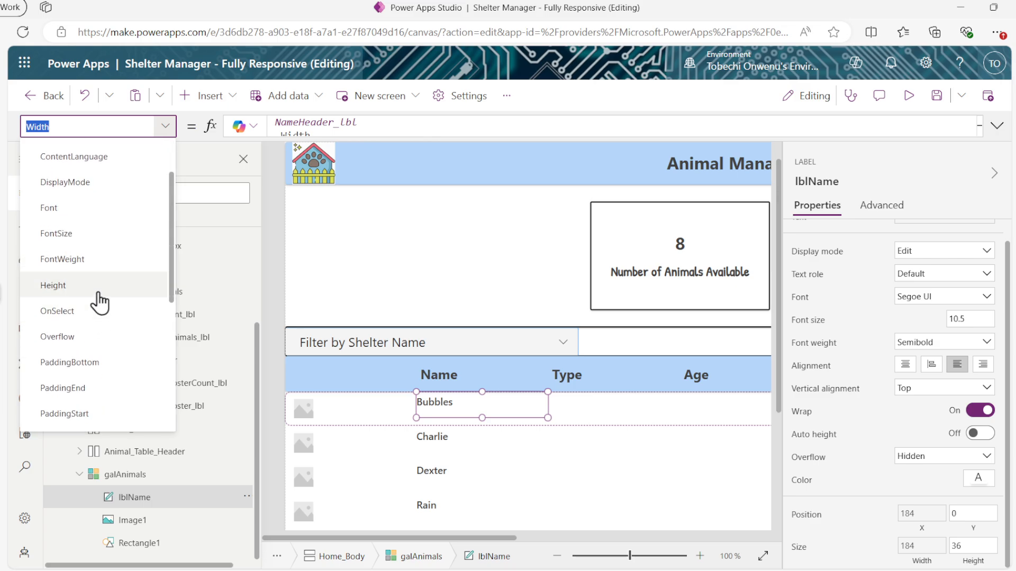
pyautogui.click(97, 290)
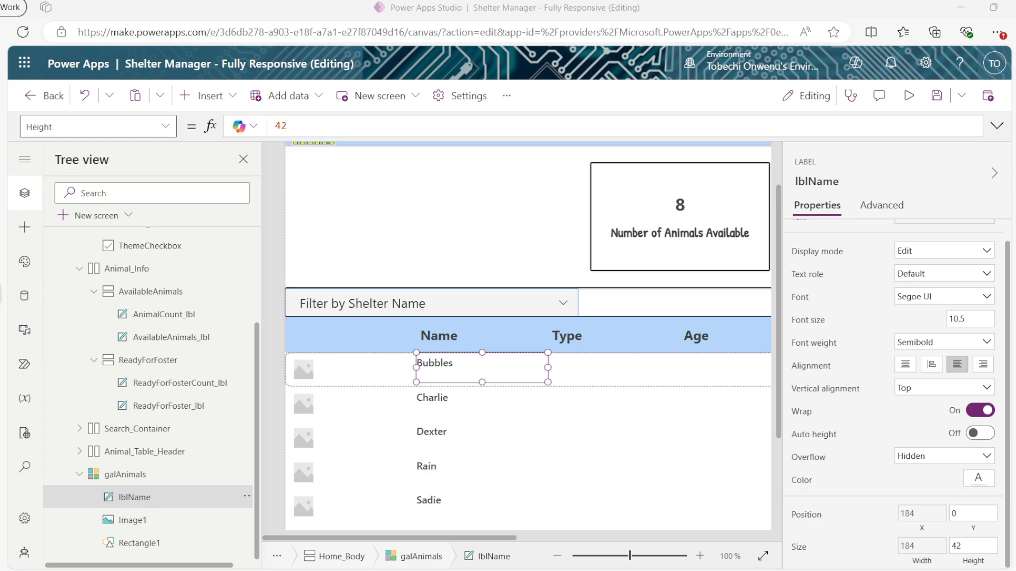
# Set the Image property of Image1 in galAnimals to ThisItem.'Animal Photo'
pyautogui.click(141, 522)
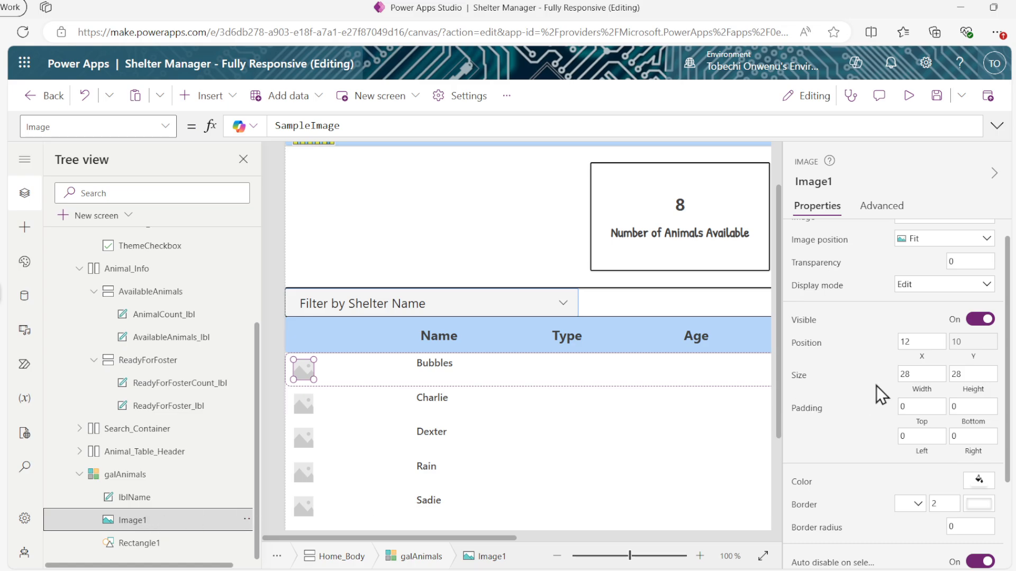
pyautogui.scroll(1, 878, 380)
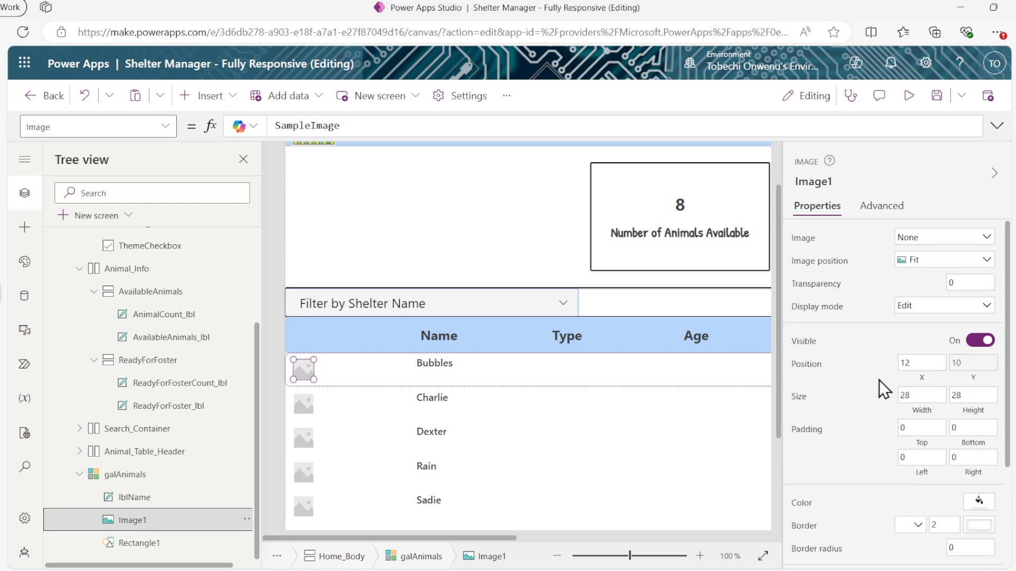
pyautogui.click(953, 241)
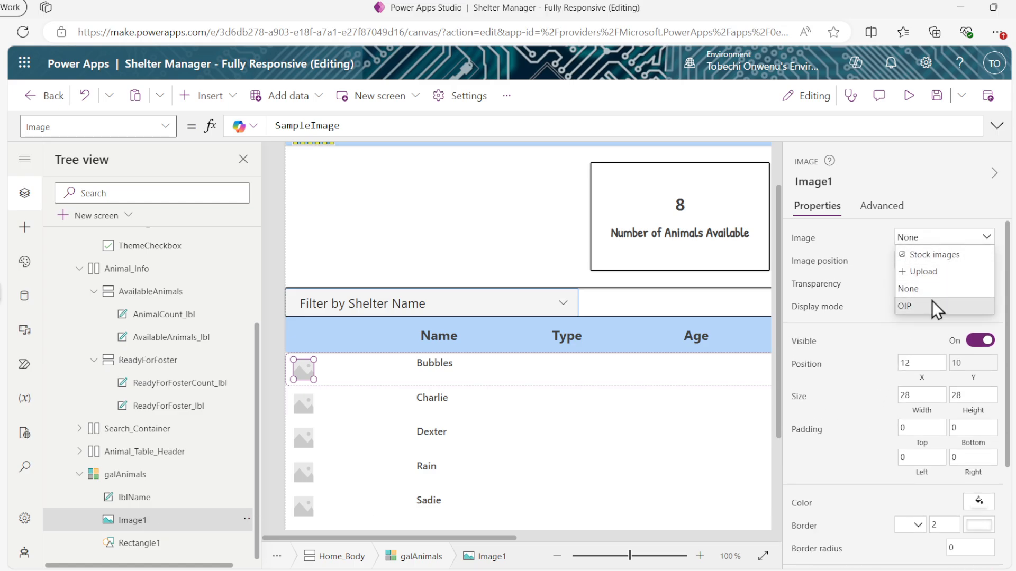
pyautogui.click(942, 195)
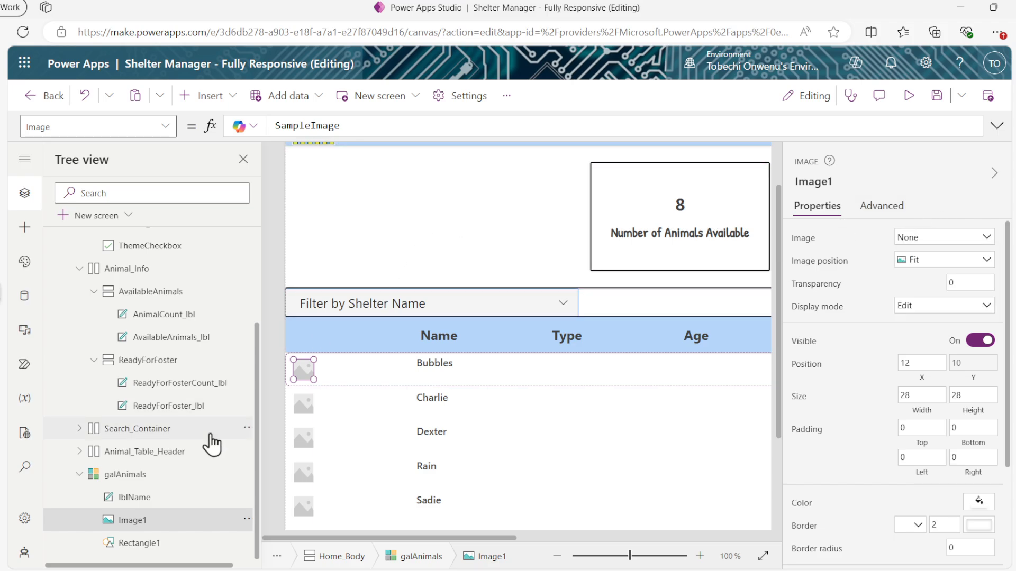
pyautogui.click(139, 522)
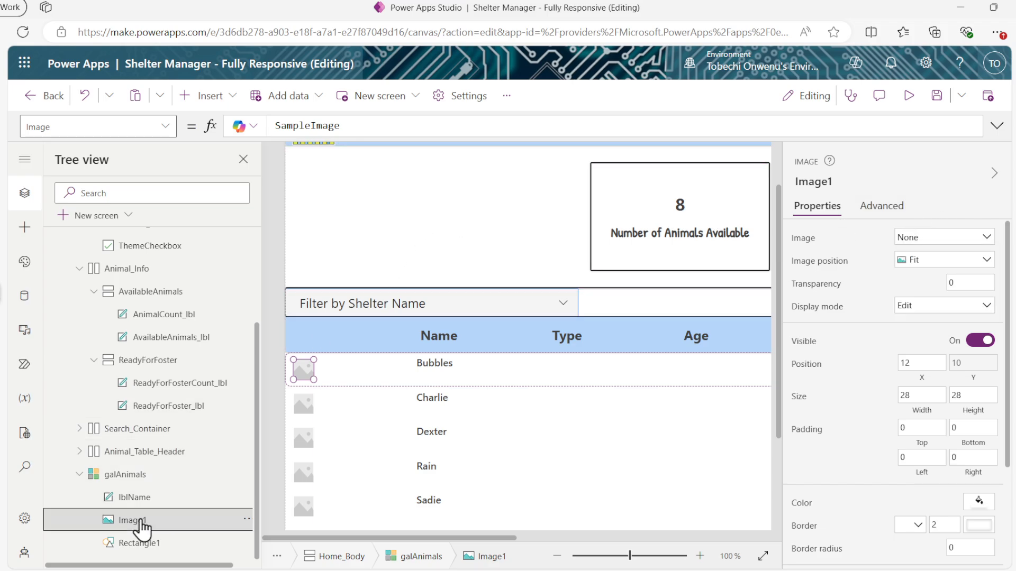
pyautogui.doubleClick(345, 125)
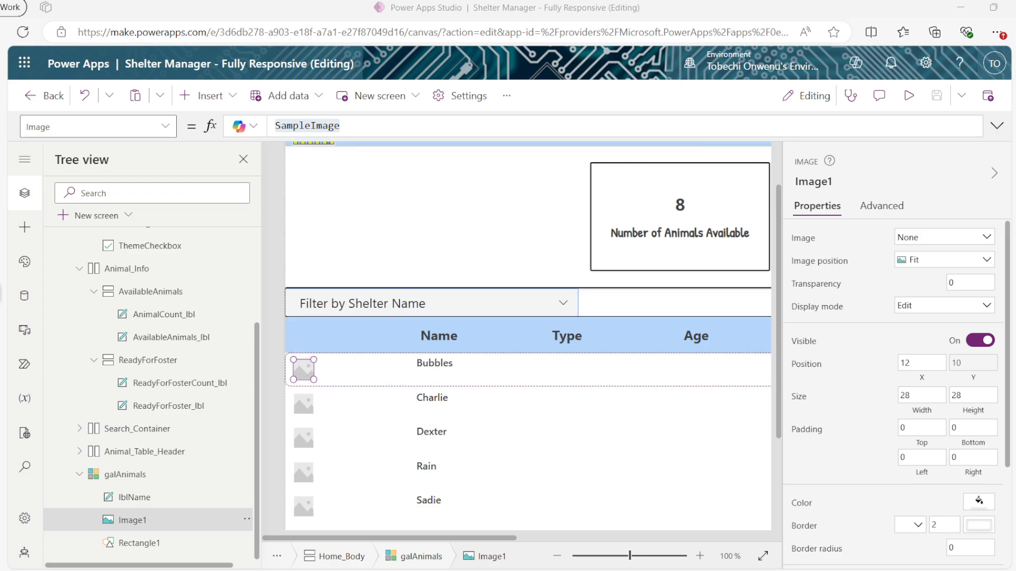
pyautogui.click(996, 125)
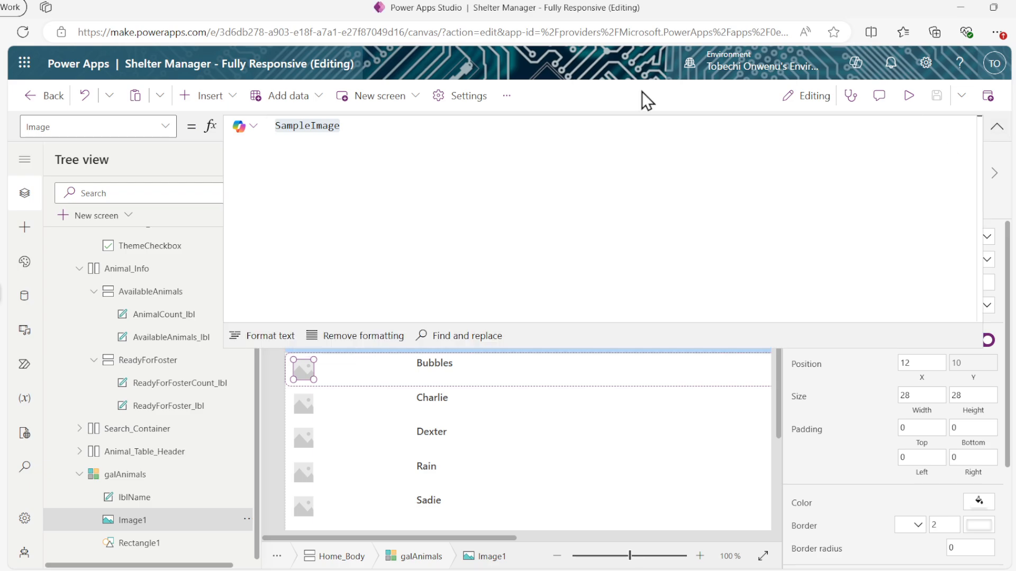
pyautogui.doubleClick(346, 130)
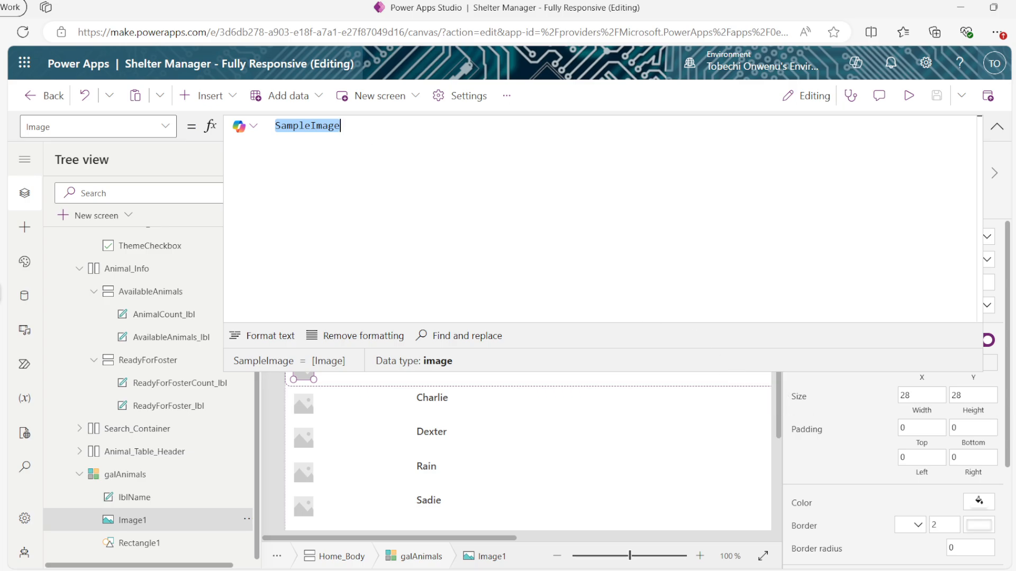
pyautogui.write("ThisItem.'Animal Photo'")
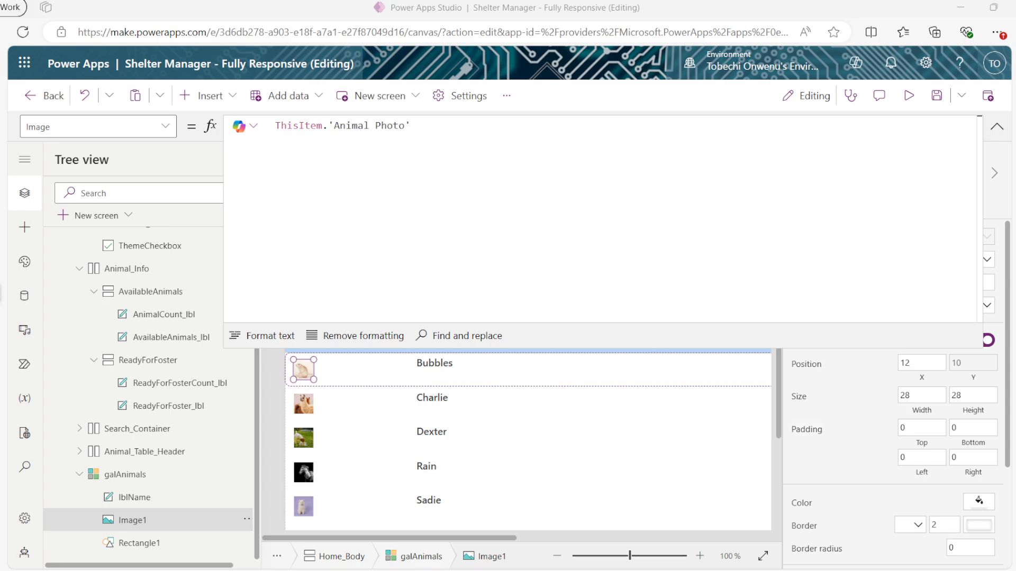
pyautogui.click(997, 126)
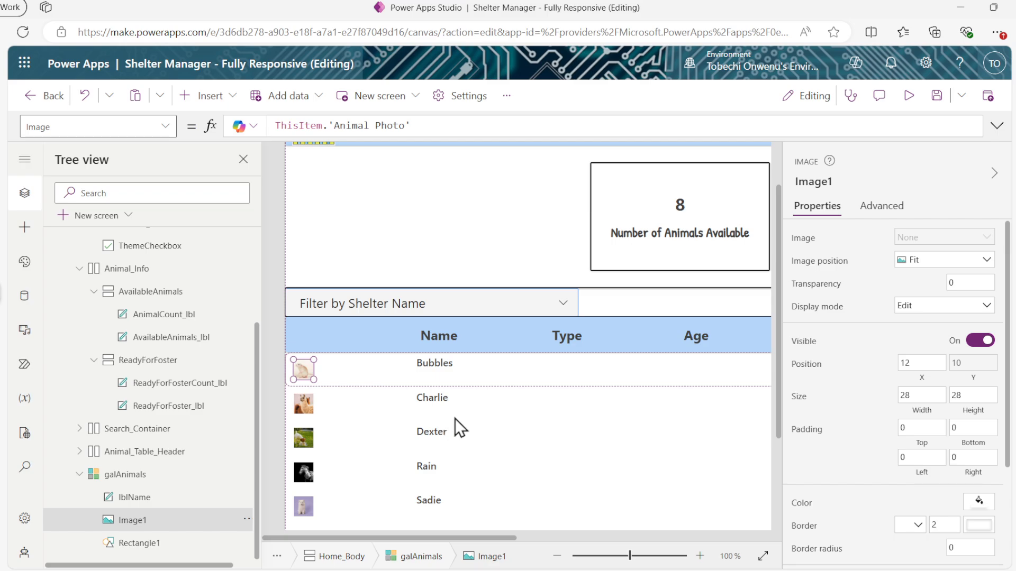
# Rename the gallery's image control Image1 as ImgAnimal
pyautogui.scroll(-1, 357, 425)
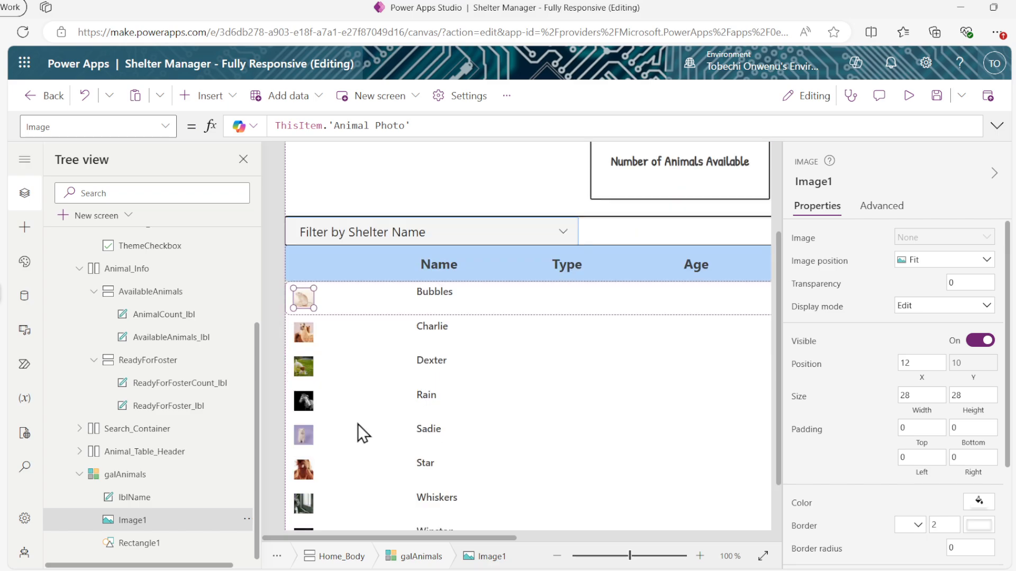
pyautogui.scroll(-1, 358, 424)
pyautogui.scroll(2, 357, 424)
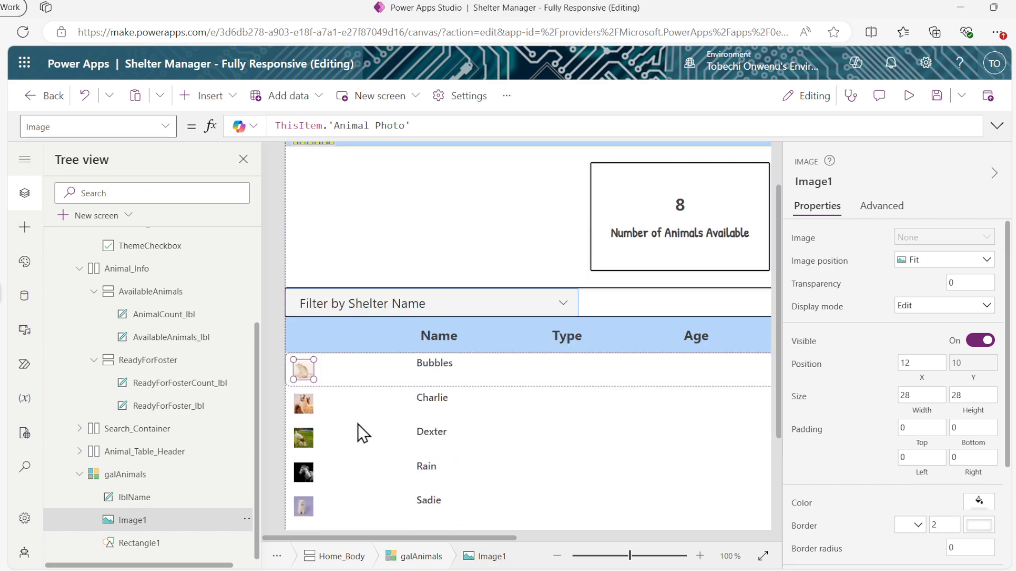
pyautogui.click(812, 182)
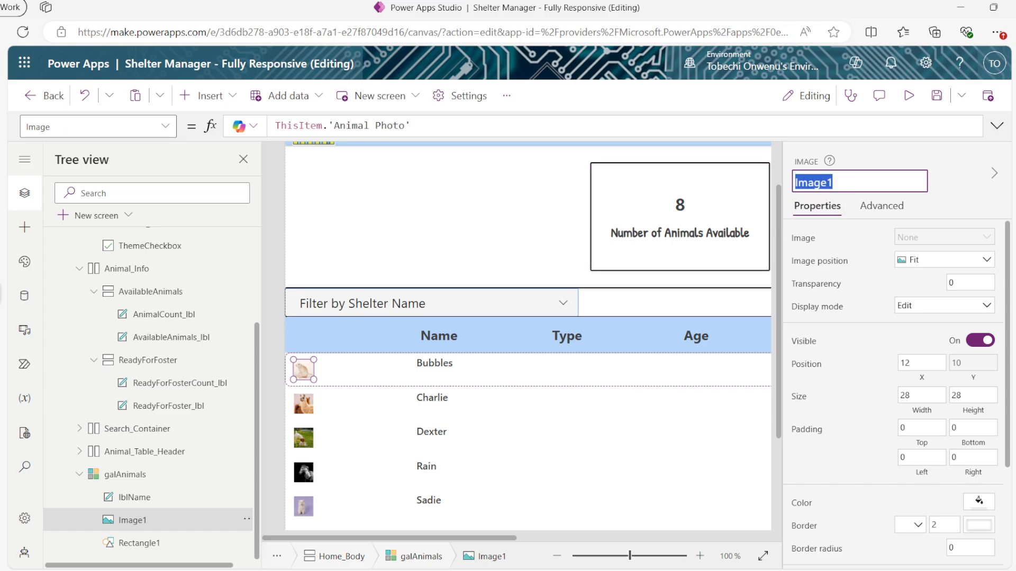
pyautogui.write('ImgAnimal')
pyautogui.press('Return')
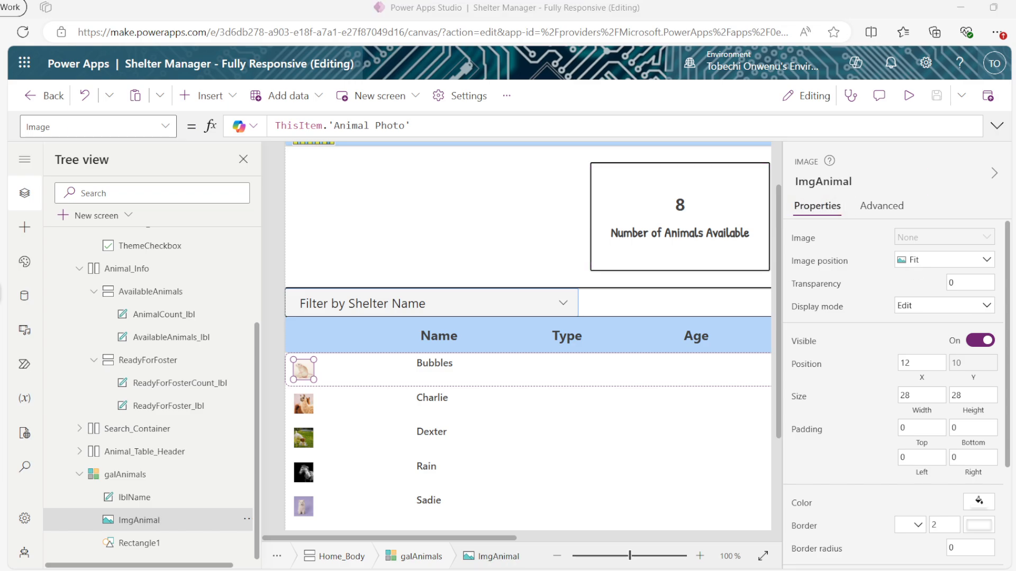
# Set ImgAnimal's Width and Height to 50 and its border radius to 30
pyautogui.scroll(-3, 894, 392)
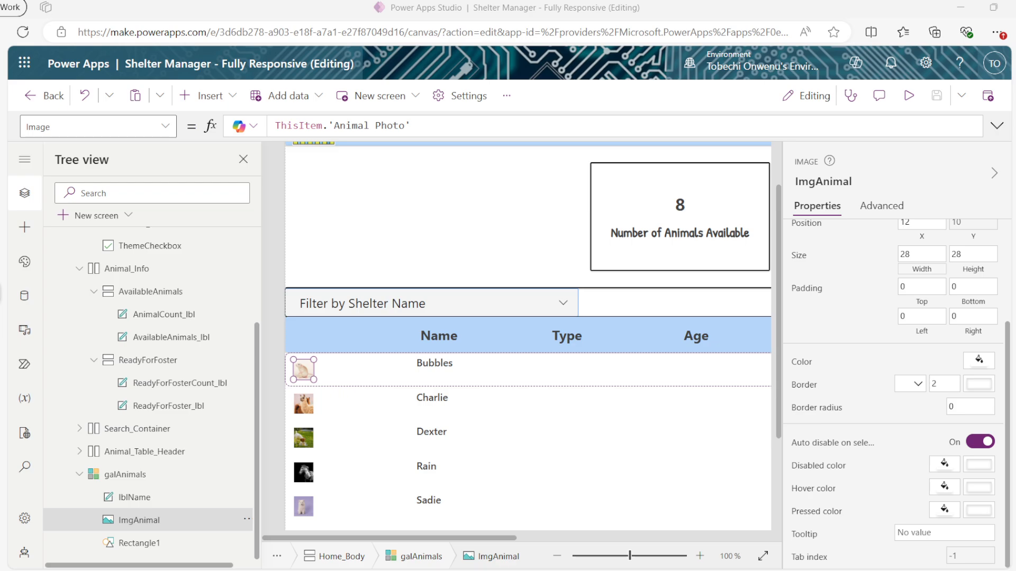
pyautogui.click(918, 254)
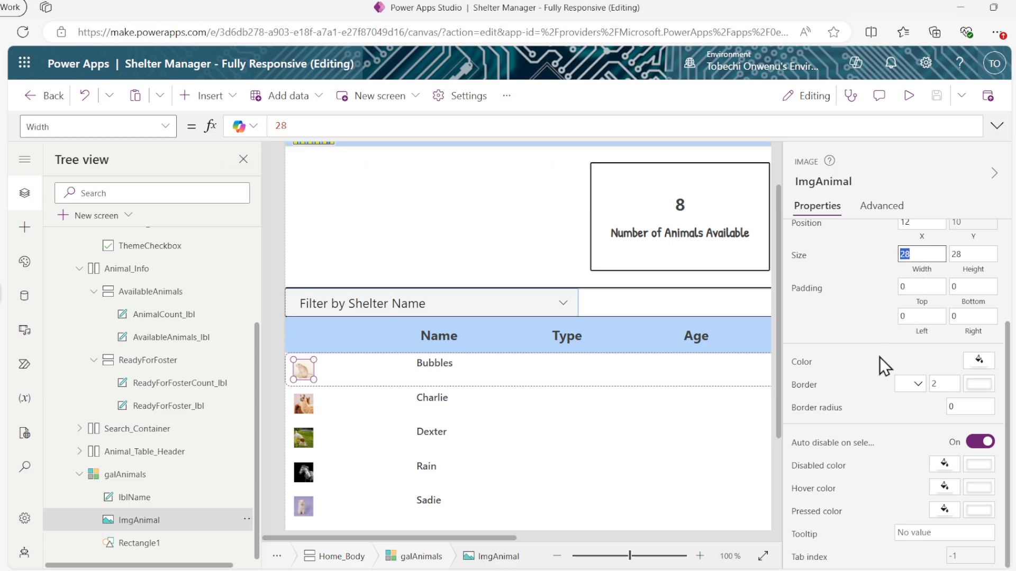
pyautogui.write('50')
pyautogui.click(962, 256)
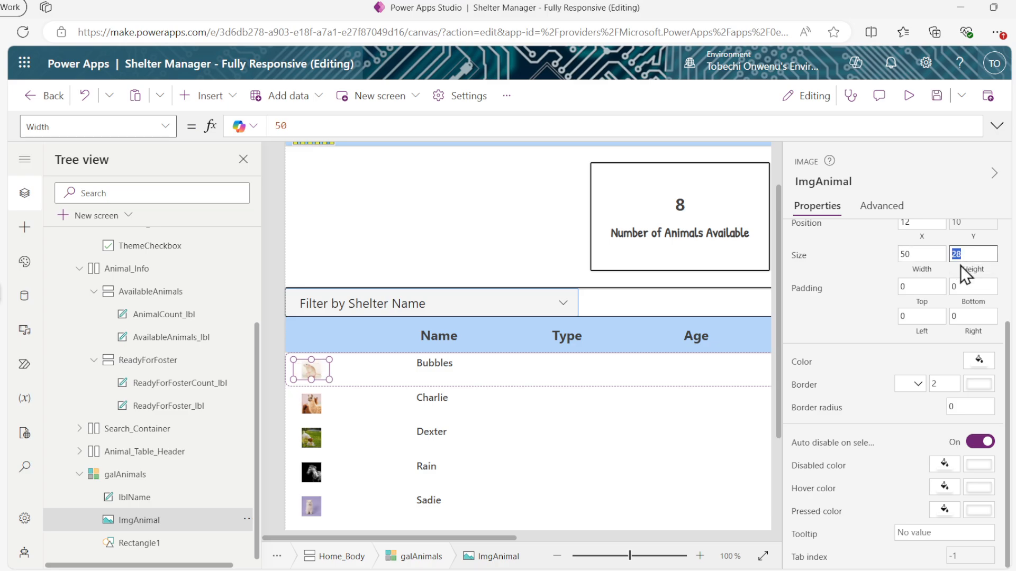
pyautogui.write('50')
pyautogui.click(849, 343)
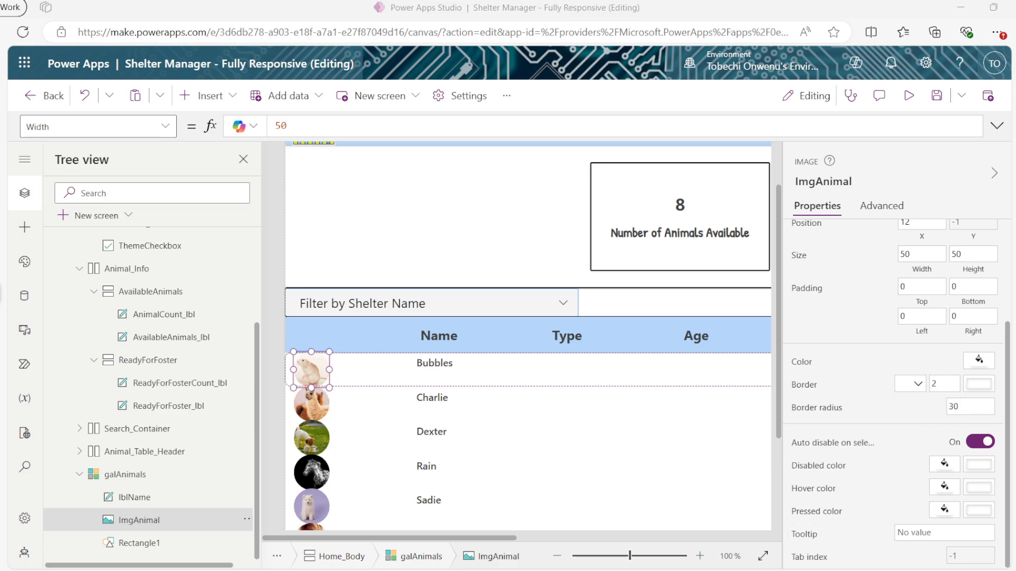
pyautogui.click(935, 185)
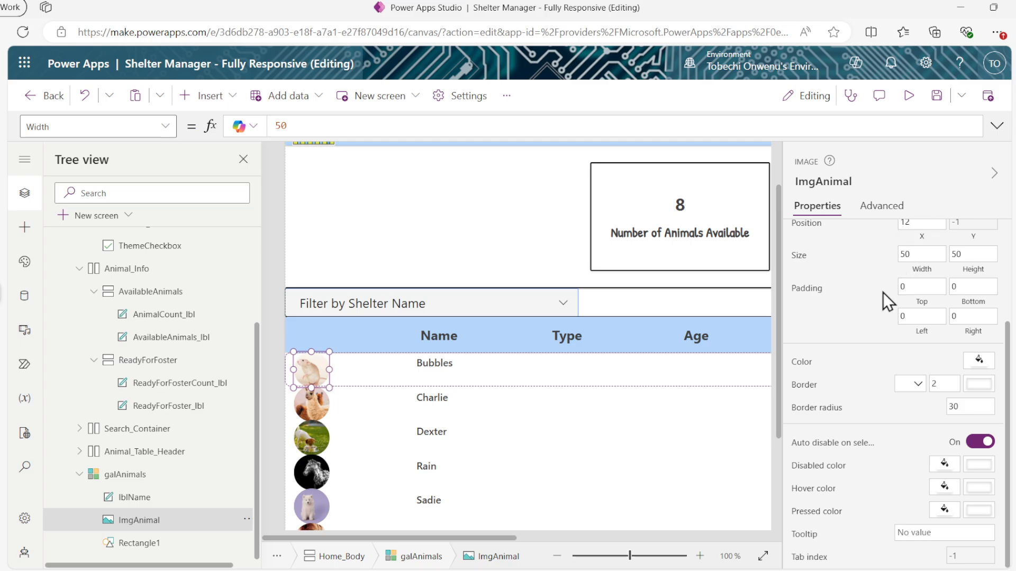
pyautogui.scroll(1, 626, 418)
pyautogui.scroll(-1, 626, 417)
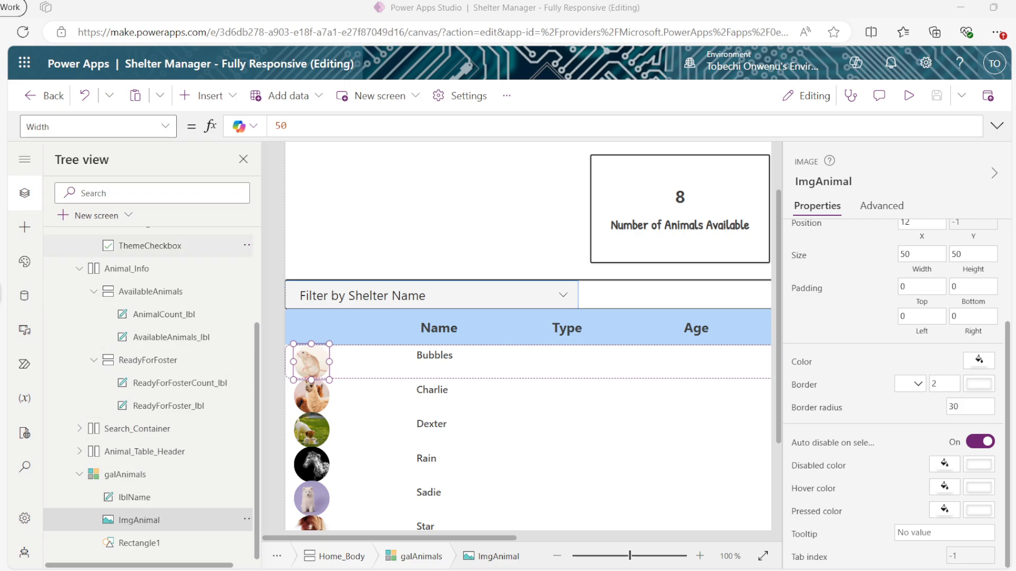
# Set ImgAnimal's AccessibleLabel property to "Animal Image"
pyautogui.click(170, 129)
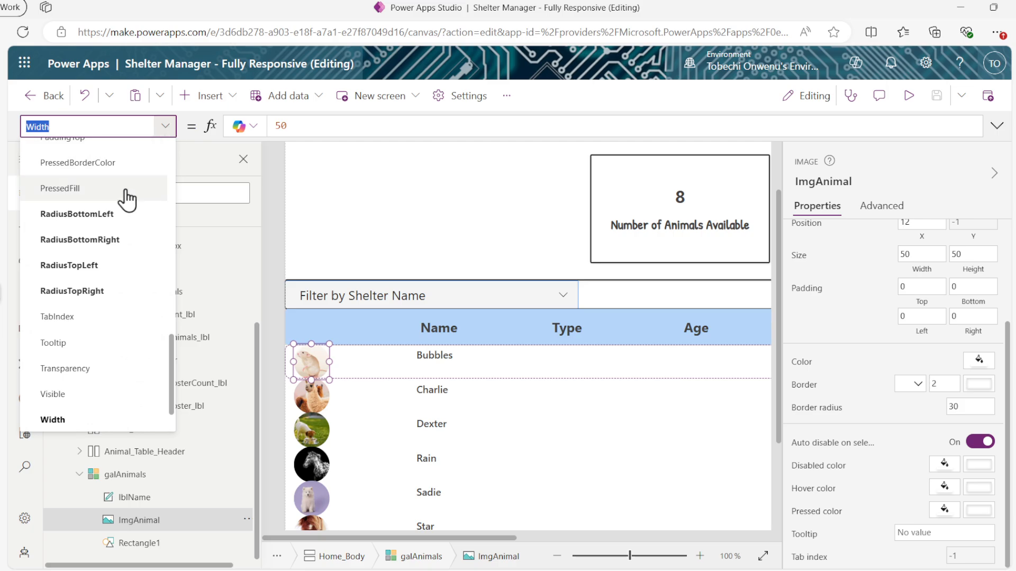
pyautogui.scroll(12, 127, 200)
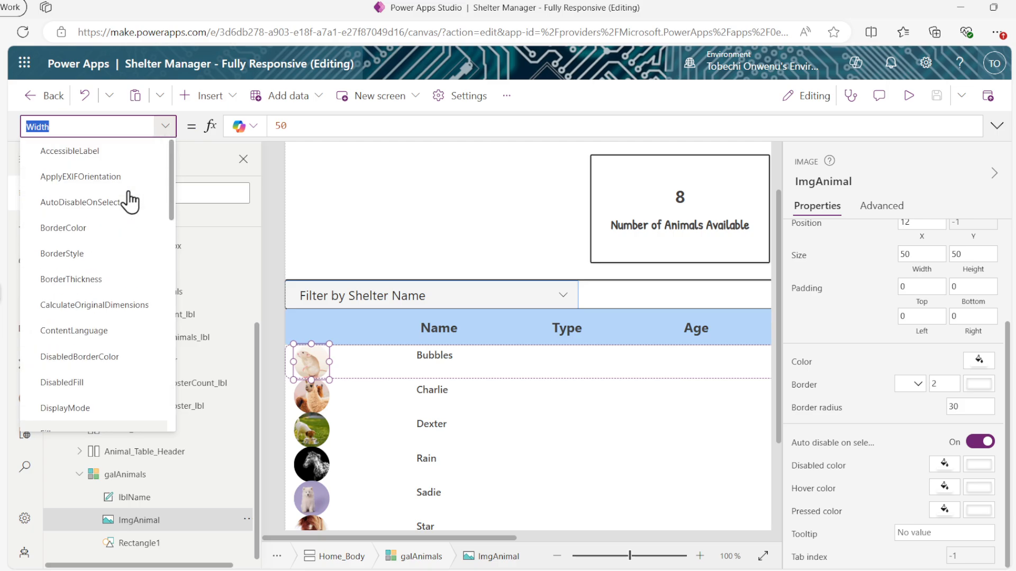
pyautogui.click(127, 152)
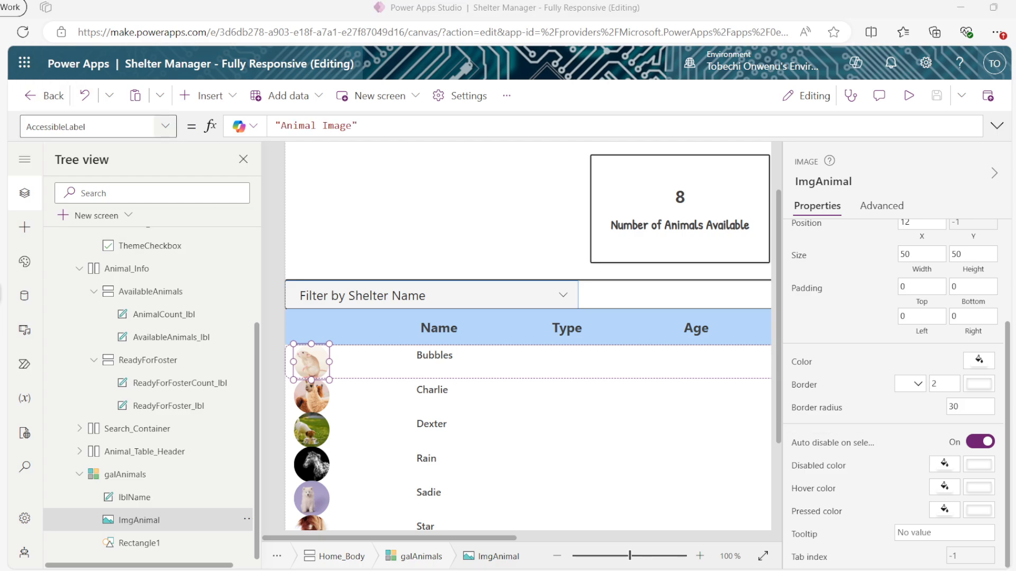
# Set ImgAnimal's Visible property to an If on App.ActiveScreen.Size returning true for 4 and 3, false for 2 and 1, otherwise true
pyautogui.click(164, 128)
pyautogui.scroll(-5, 106, 285)
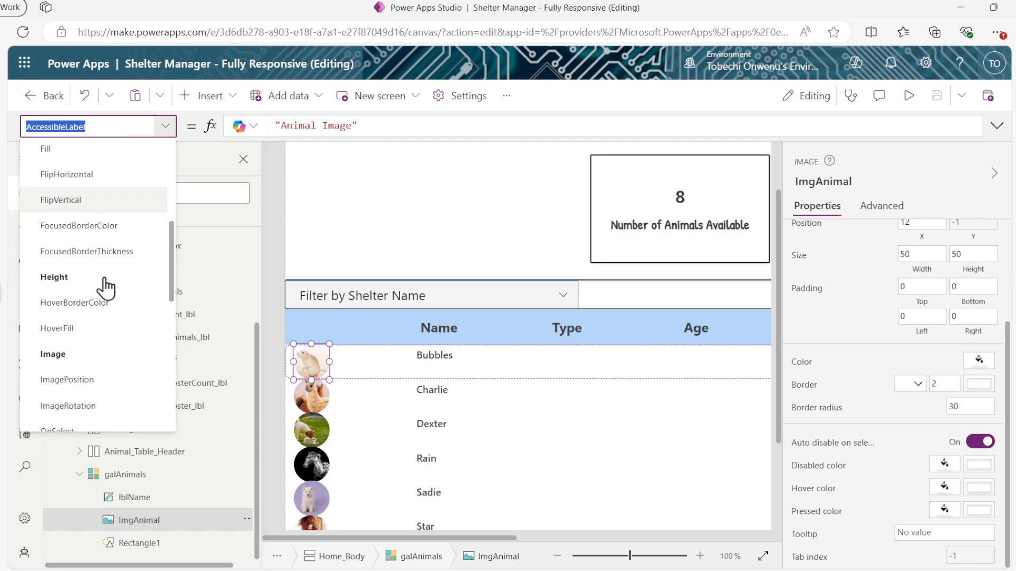
pyautogui.scroll(-9, 106, 288)
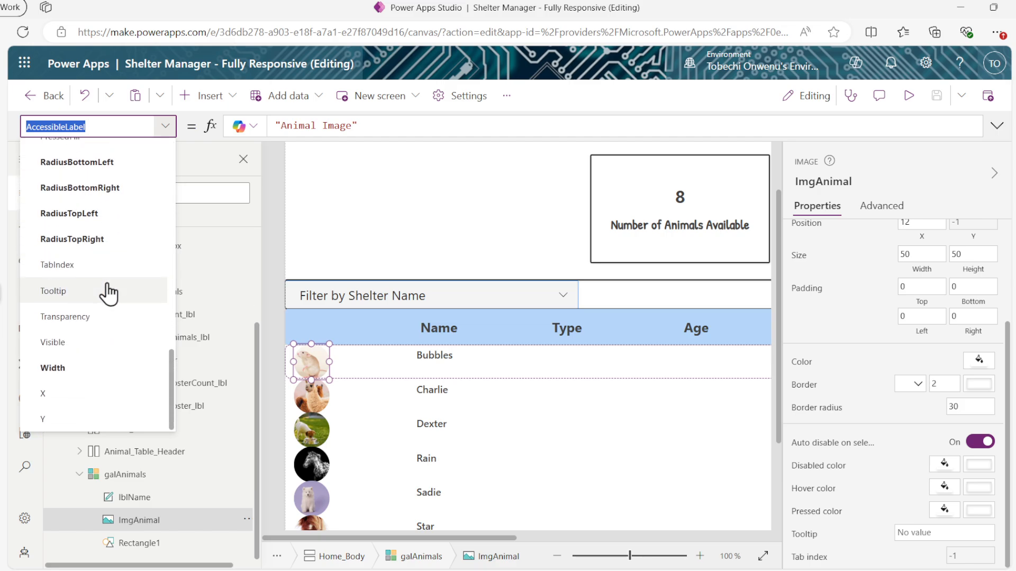
pyautogui.click(96, 347)
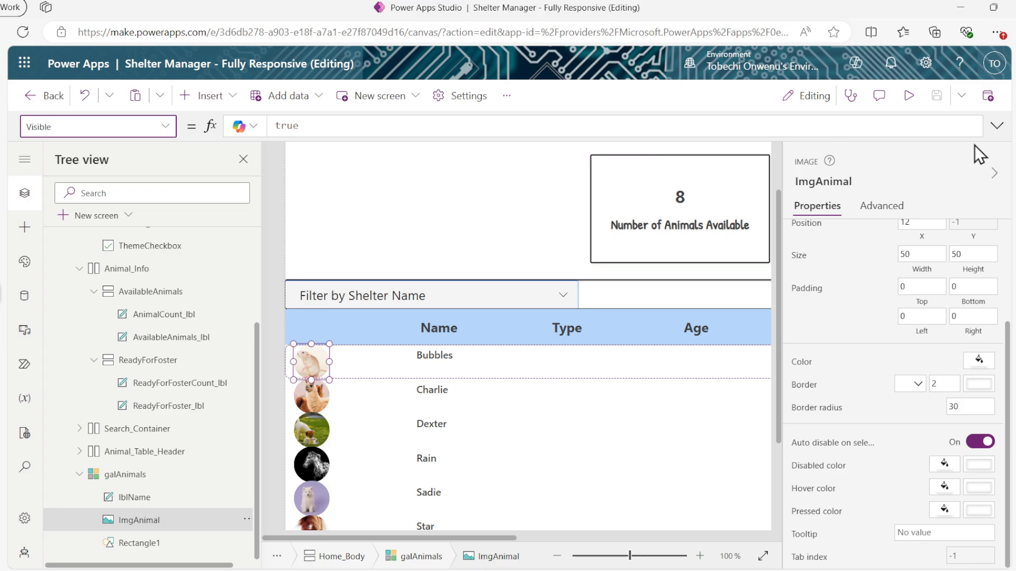
pyautogui.click(994, 128)
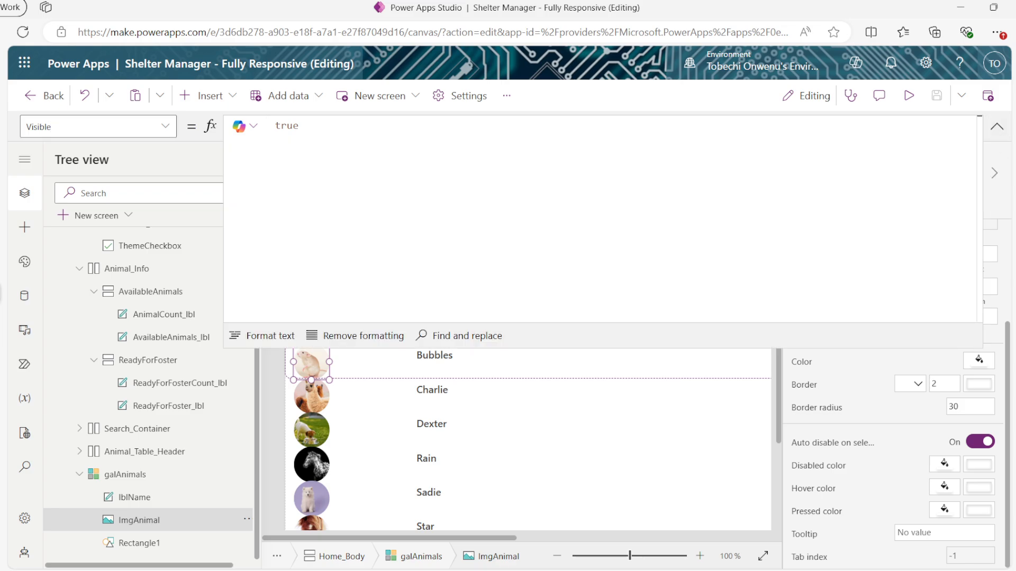
pyautogui.hotkey('ctrl', 'a')
pyautogui.write('If(     App.ActiveScreen.Size = 4, true,     App.ActiveScreen.Size = 3, true,     App.ActiveScreen.Size = 2, false,     App.ActiveScreen.Size = 1, false,     true )')
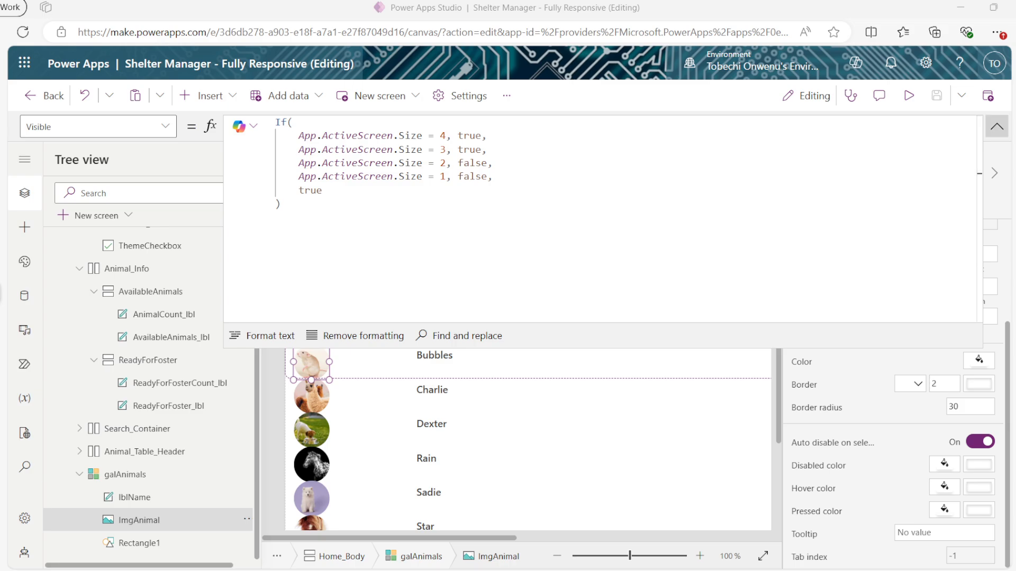
pyautogui.click(997, 127)
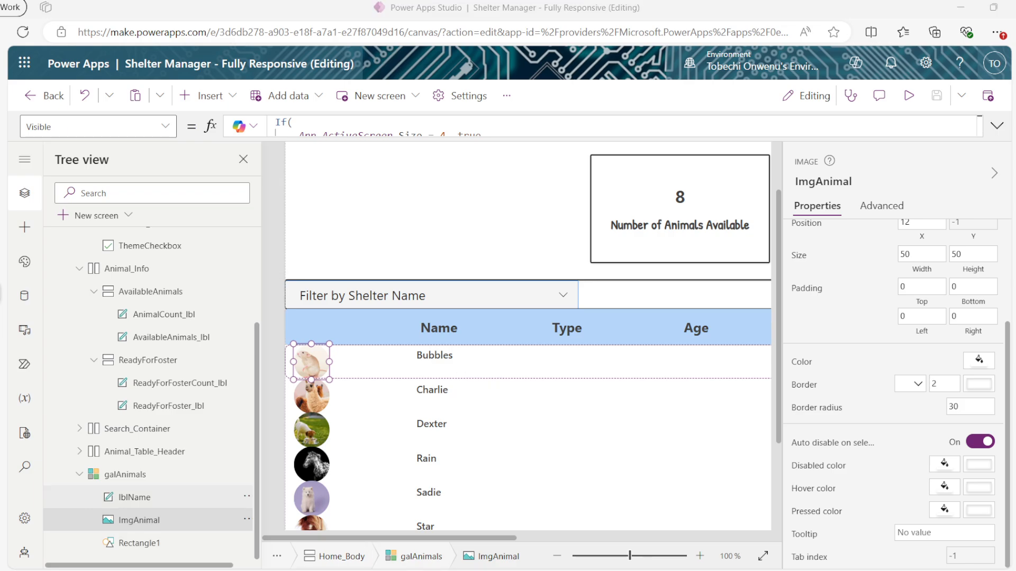
# Set the font size of lblName in galAnimals to 14
pyautogui.click(126, 502)
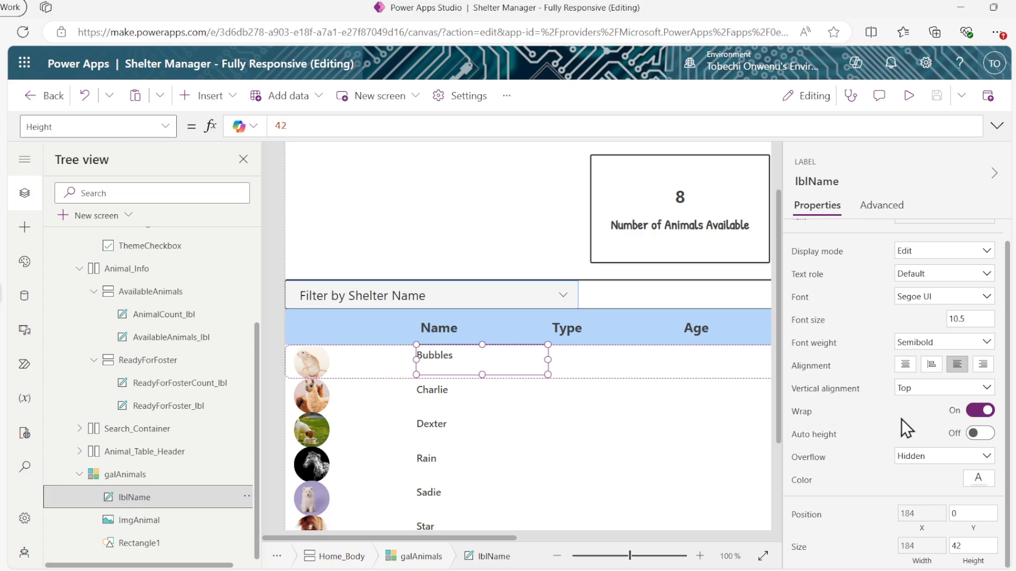
pyautogui.scroll(1, 900, 419)
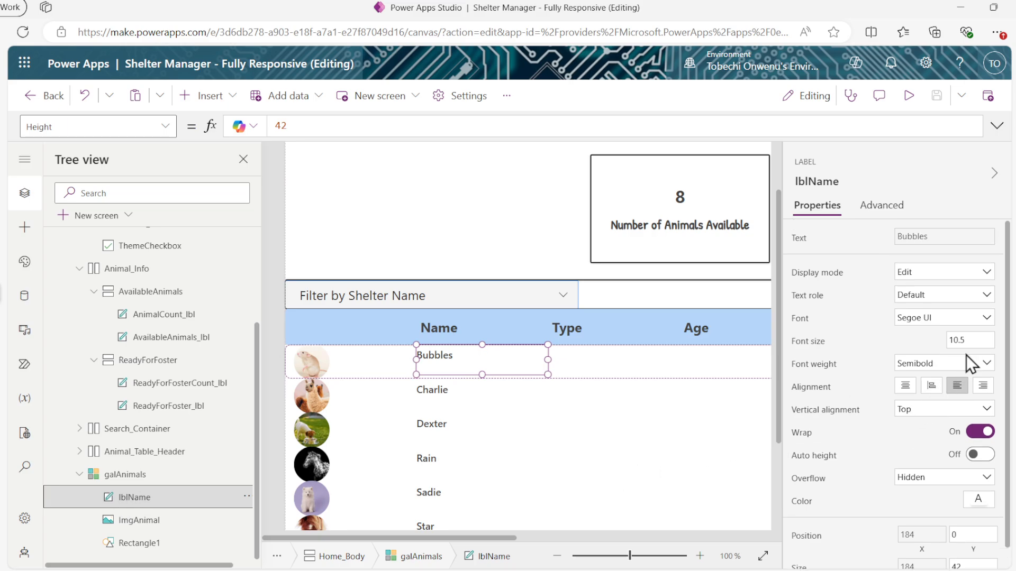
pyautogui.click(971, 340)
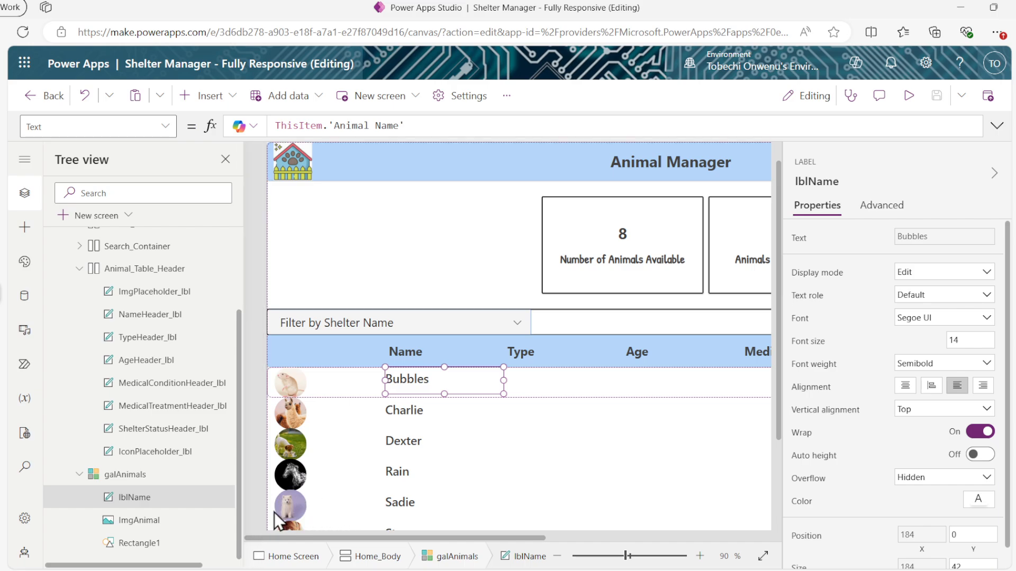
# Copy the lblName label in galAnimals
pyautogui.rightClick(216, 497)
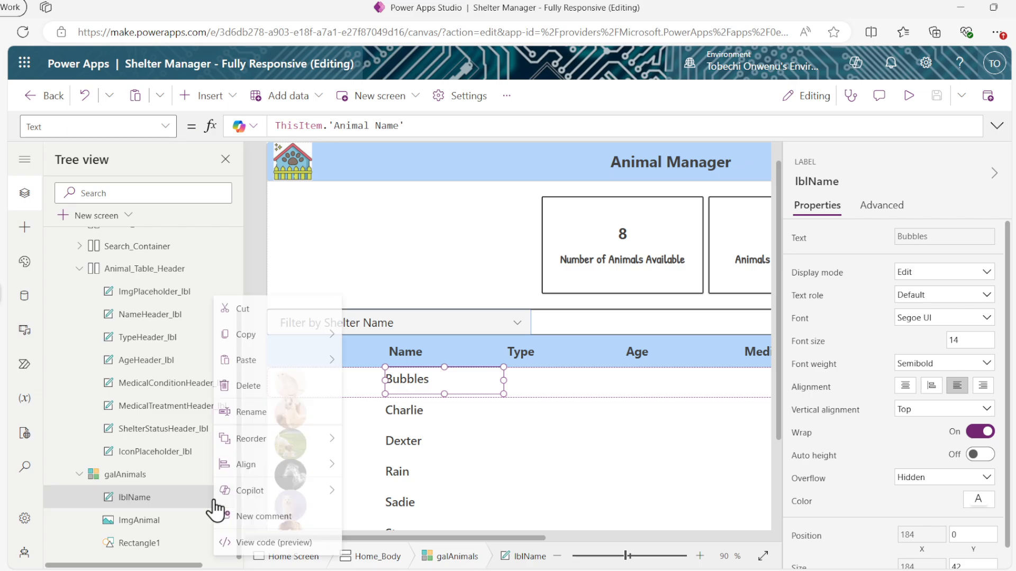
pyautogui.moveTo(216, 497)
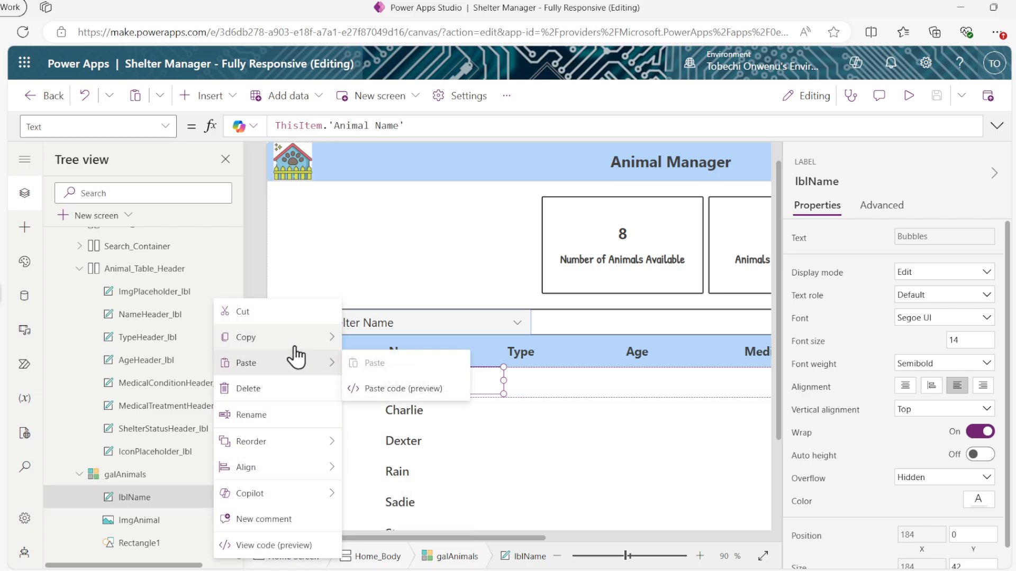
pyautogui.moveTo(314, 343)
pyautogui.click(370, 339)
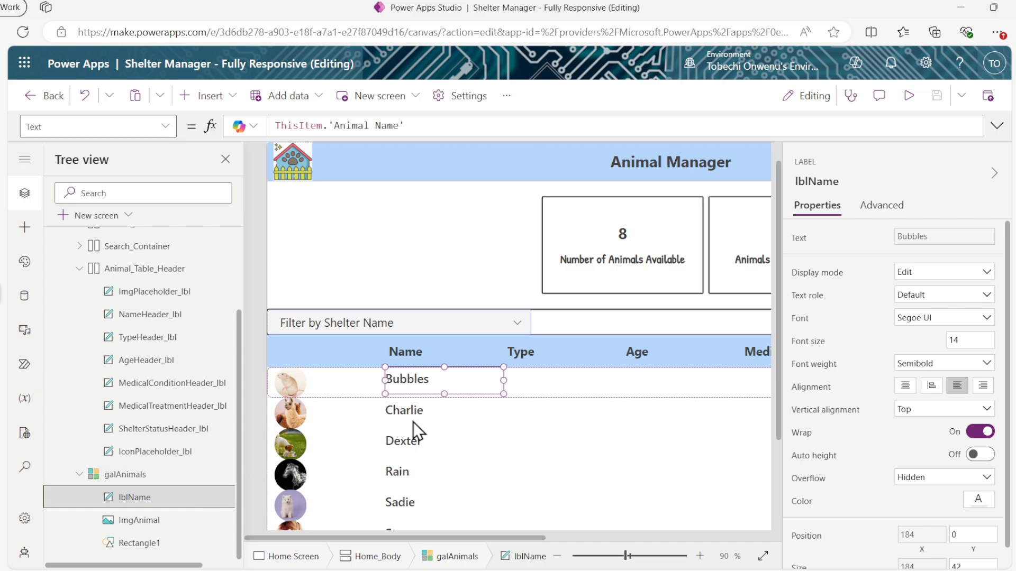
# Paste the copied name label into the first row of the galAnimals gallery
pyautogui.click(550, 385)
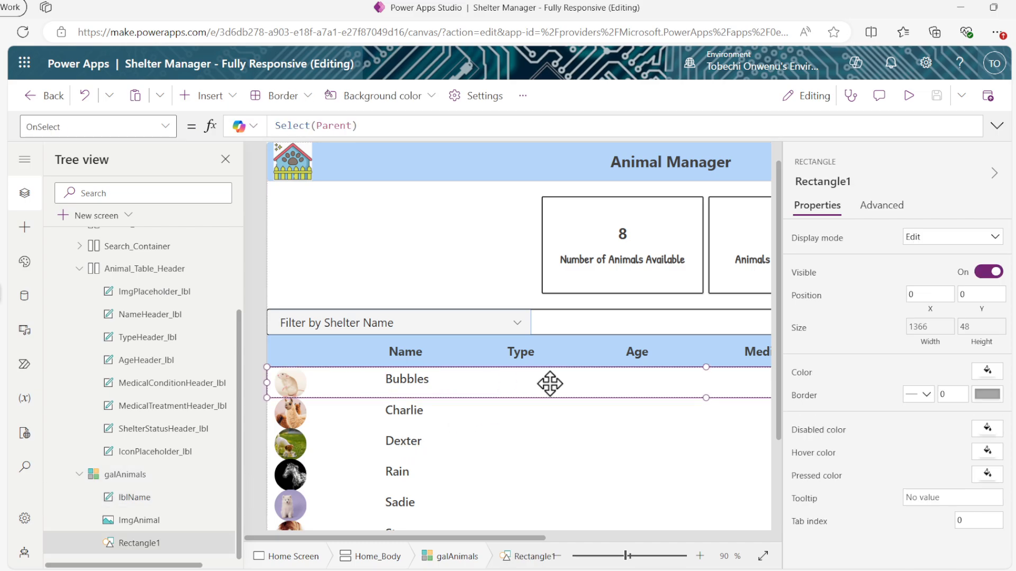
pyautogui.rightClick(550, 383)
pyautogui.moveTo(599, 445)
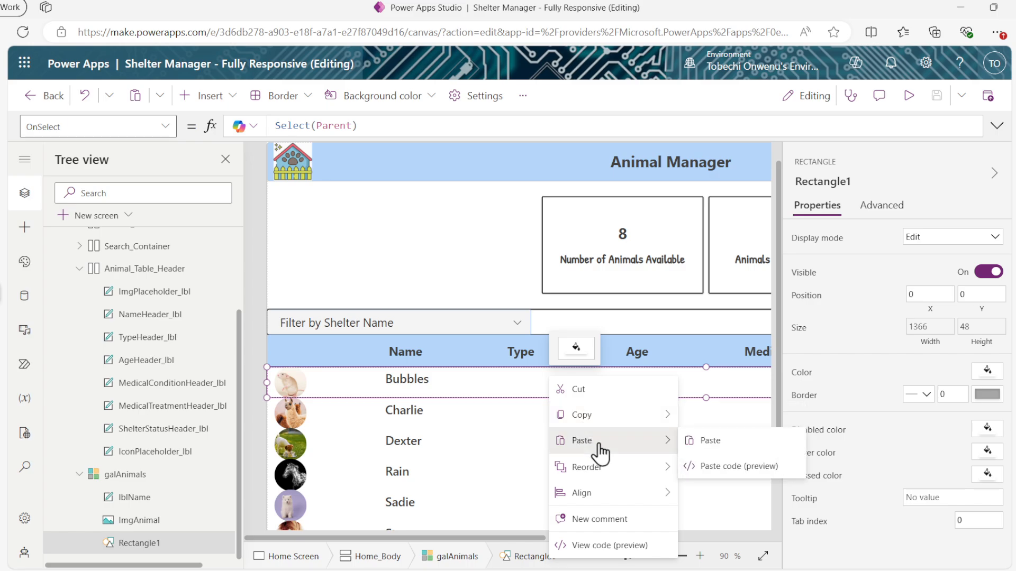
pyautogui.click(692, 447)
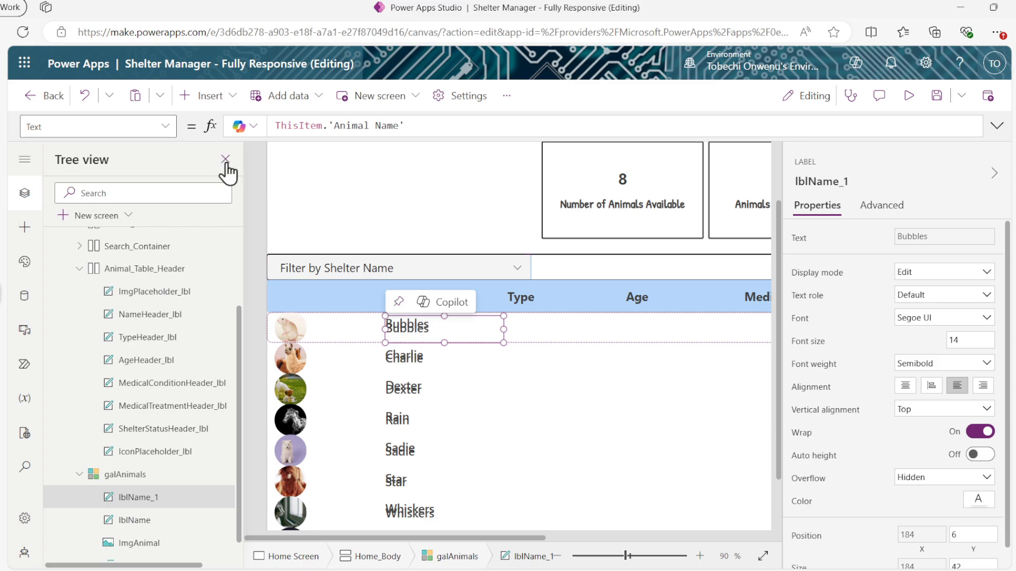
# Set the X property of the pasted label lblName_1 to TypeHeader_lbl.X
pyautogui.click(171, 130)
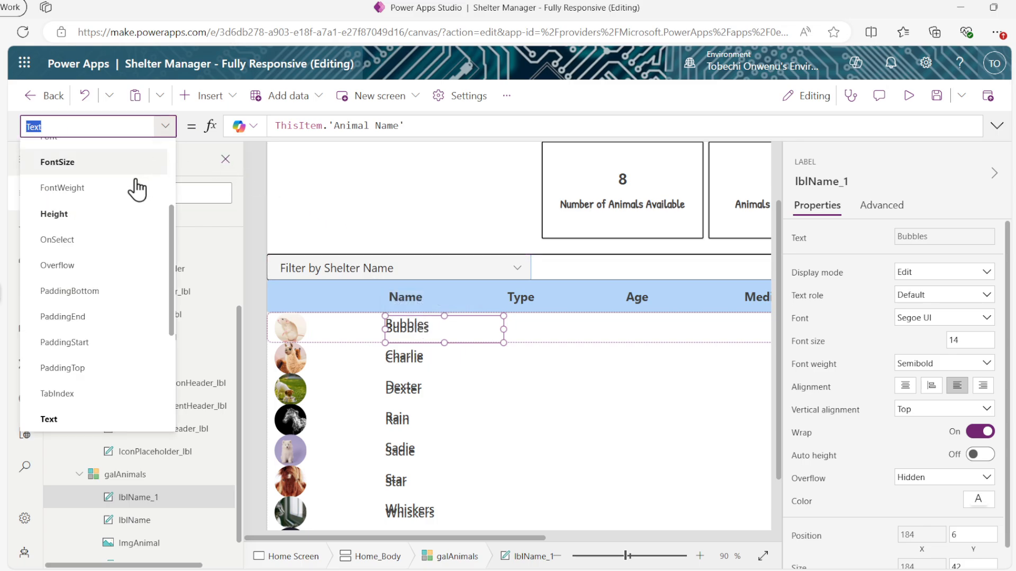
pyautogui.scroll(-5, 126, 221)
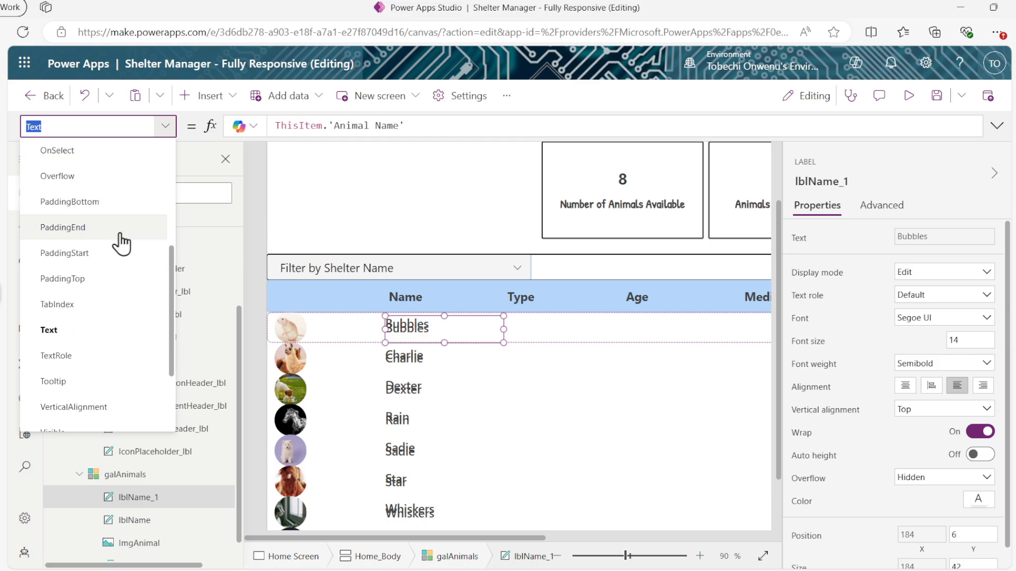
pyautogui.scroll(6, 121, 268)
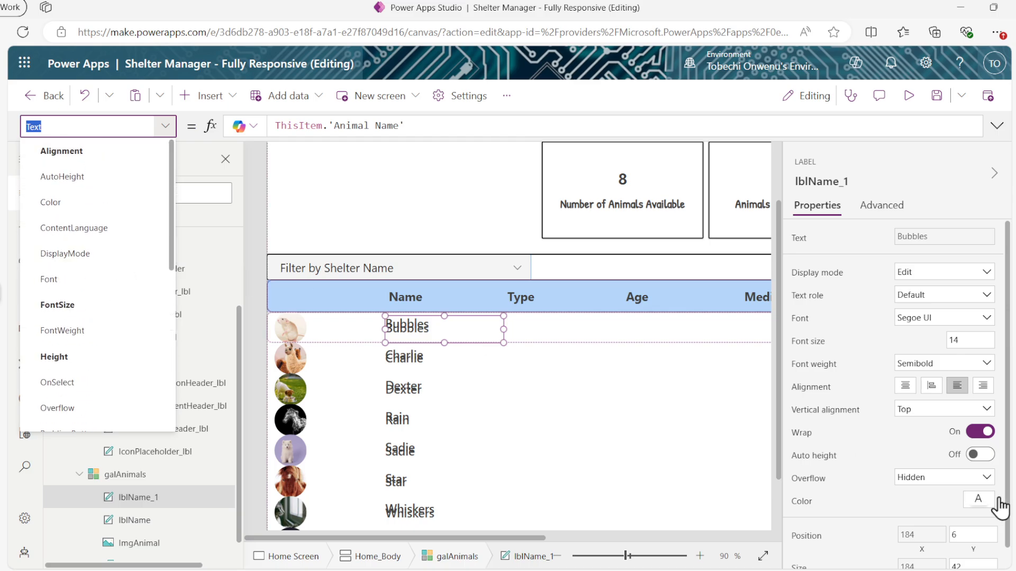
pyautogui.scroll(-1, 863, 451)
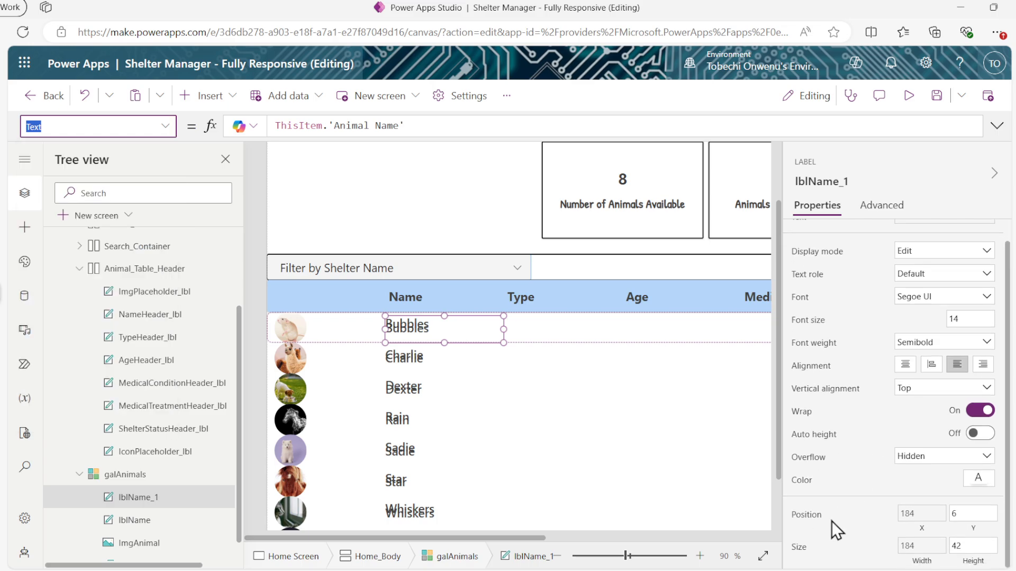
pyautogui.click(818, 517)
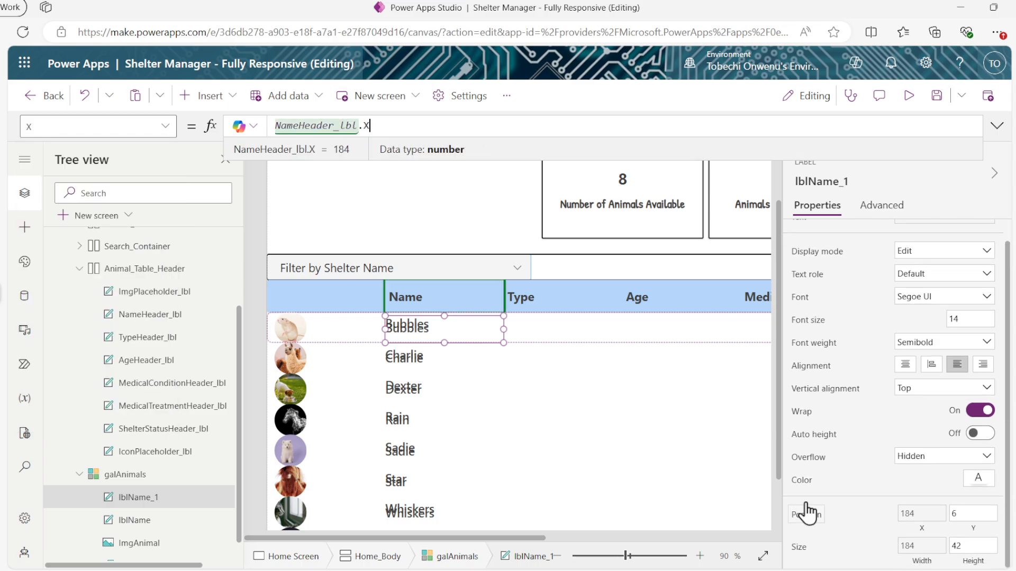
pyautogui.click(363, 135)
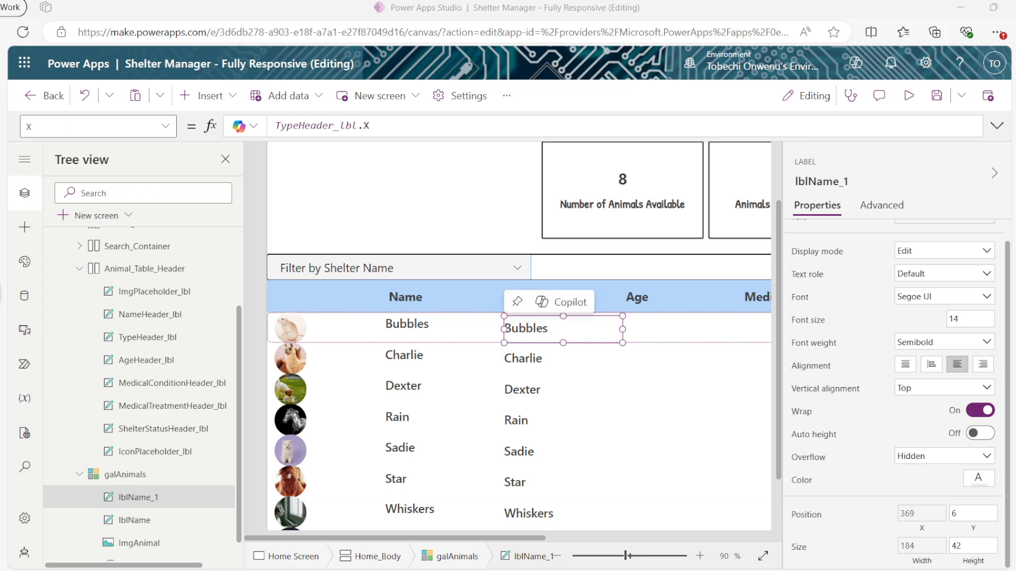
# Set lblName_1's Text property to ThisItem.'Animal Type' and its Width property to TypeHeader_lbl.Width
pyautogui.click(167, 127)
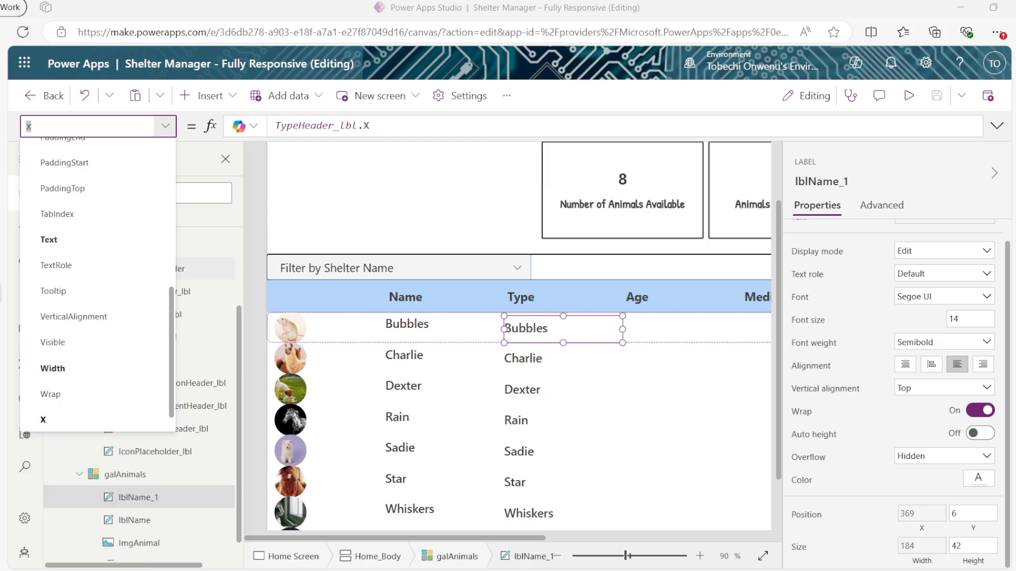
pyautogui.click(64, 239)
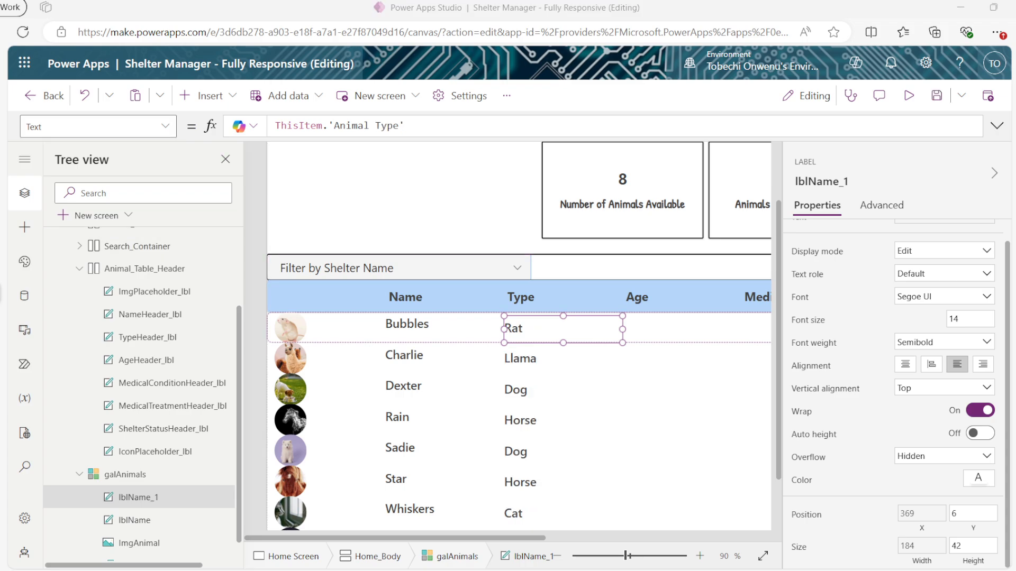
pyautogui.click(165, 126)
pyautogui.scroll(-2, 135, 233)
pyautogui.scroll(-3, 133, 246)
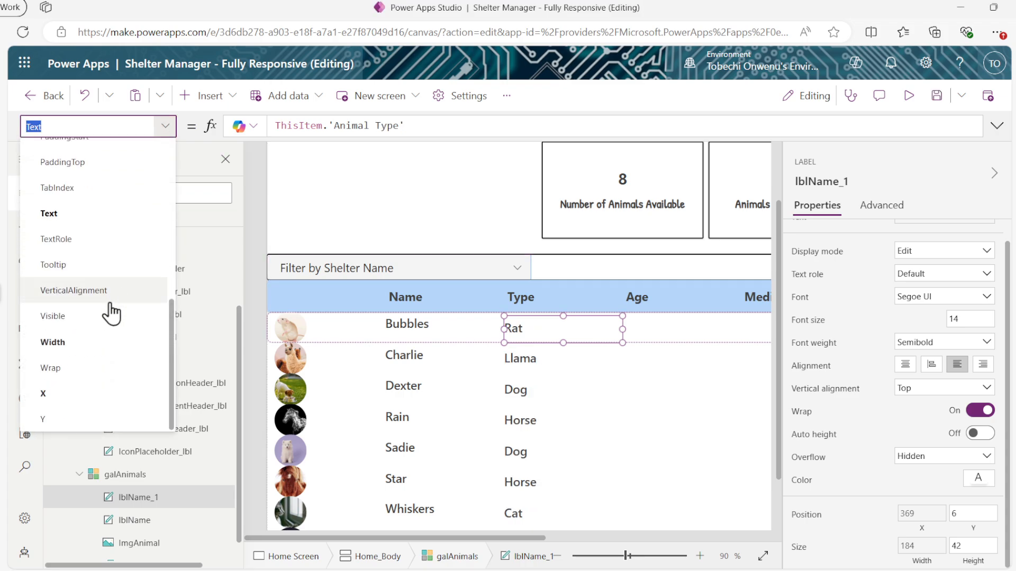
pyautogui.click(102, 345)
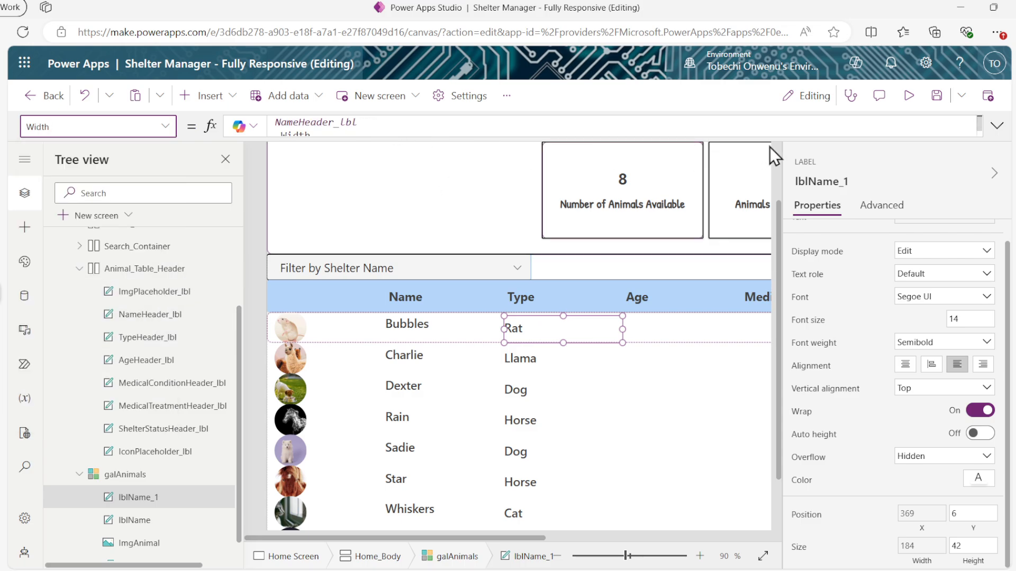
pyautogui.click(996, 126)
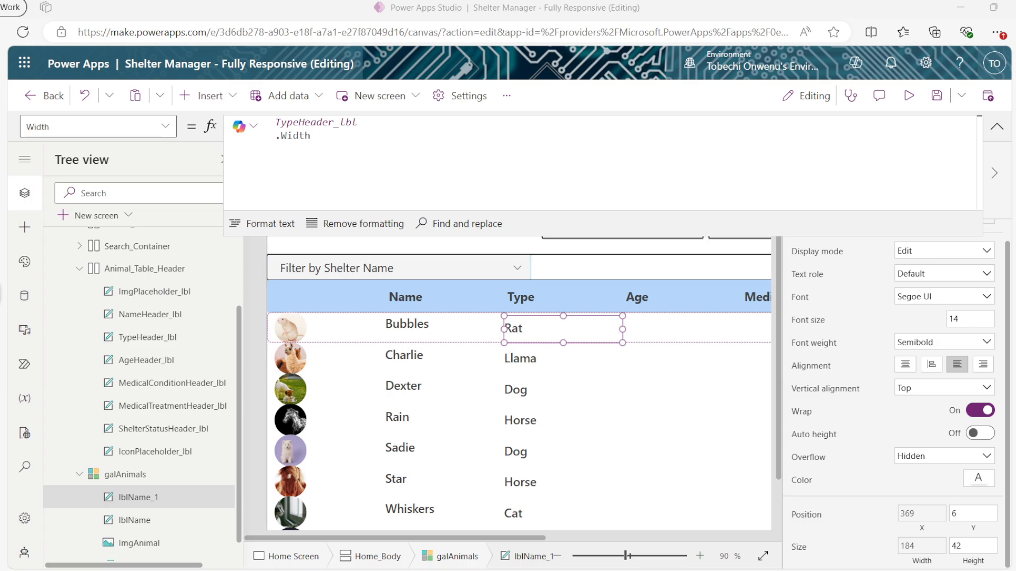
# Set lblName's FontWeight property to If(ThisItem.IsSelected, FontWeight.Semibold, FontWeight.Normal)
pyautogui.click(411, 329)
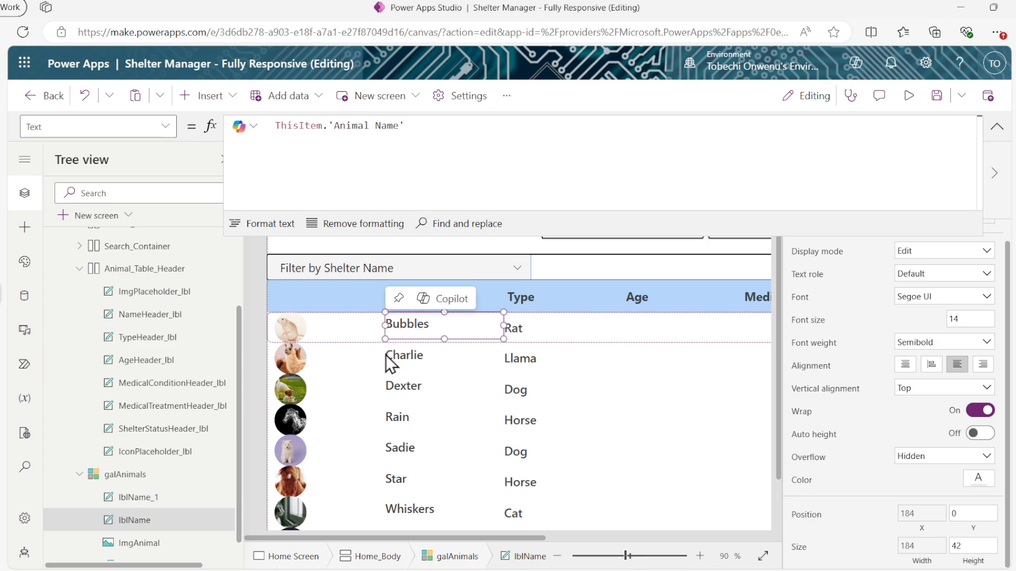
pyautogui.click(163, 130)
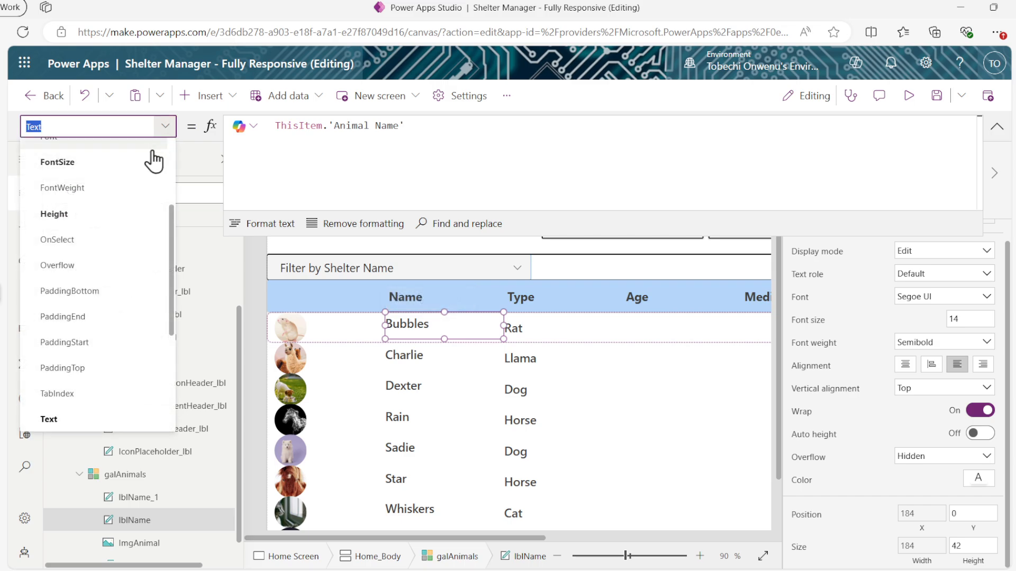
pyautogui.scroll(3, 115, 246)
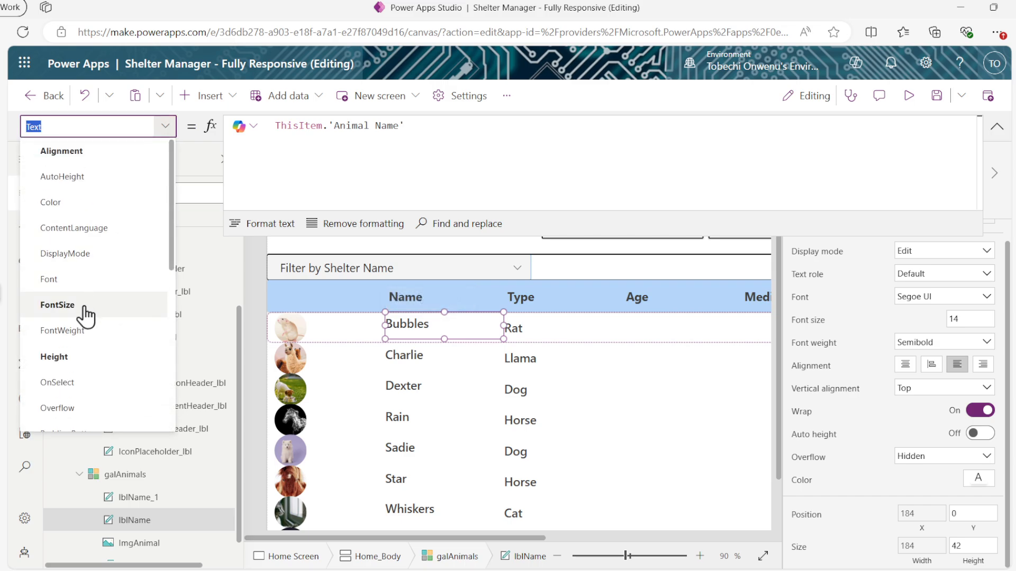
pyautogui.click(79, 332)
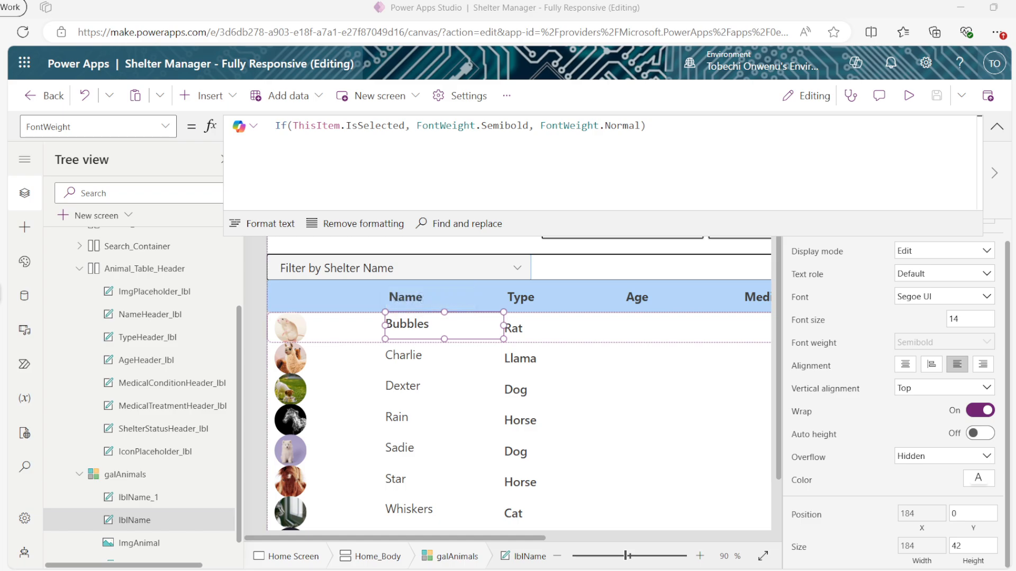
# Rename the lblName_1 label in galAnimals as lblType
pyautogui.click(142, 503)
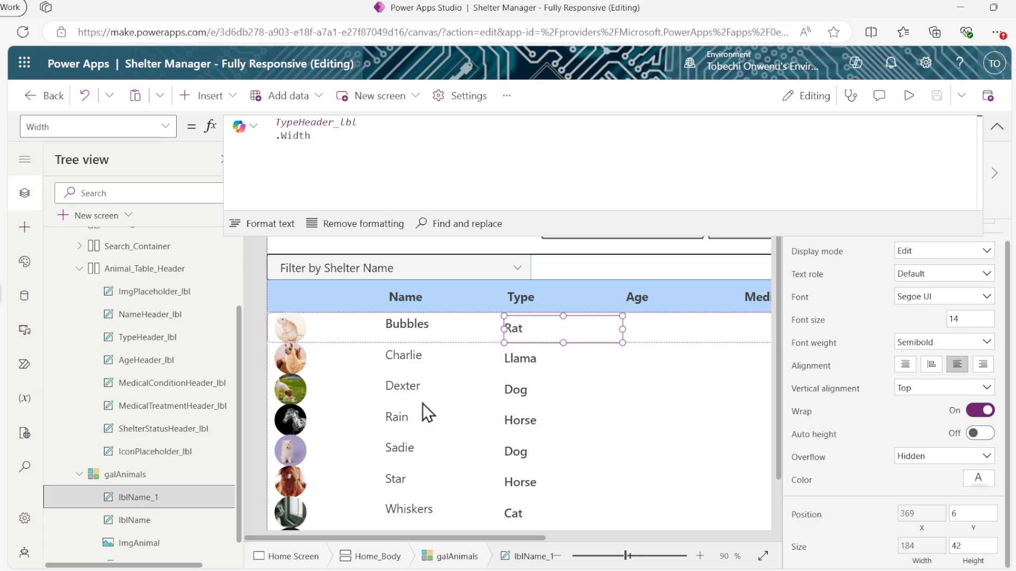
pyautogui.click(997, 126)
pyautogui.scroll(1, 895, 258)
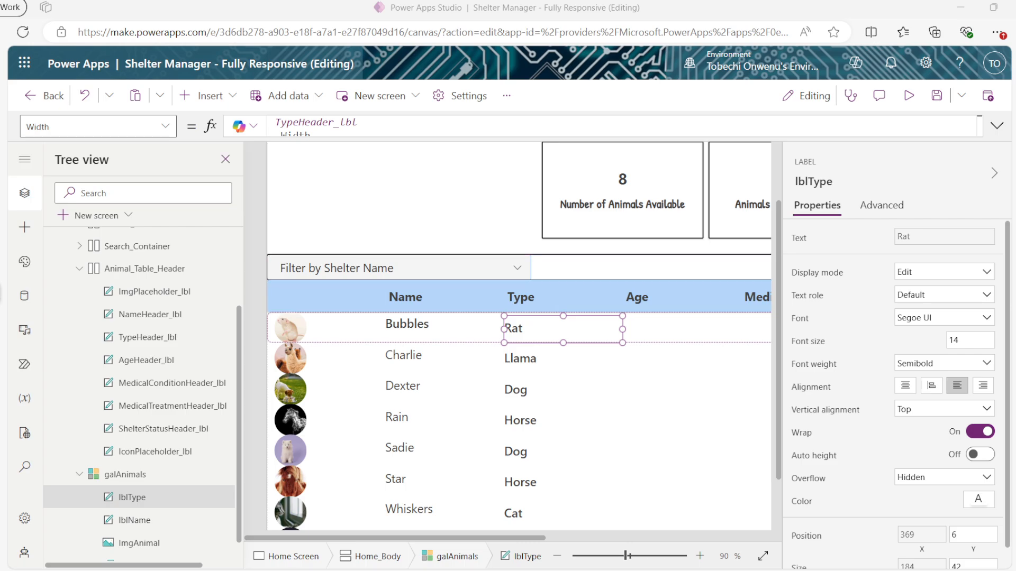
# Set lblType's FontWeight property to If(ThisItem.IsSelected, FontWeight.Semibold, FontWeight.Normal)
pyautogui.click(165, 126)
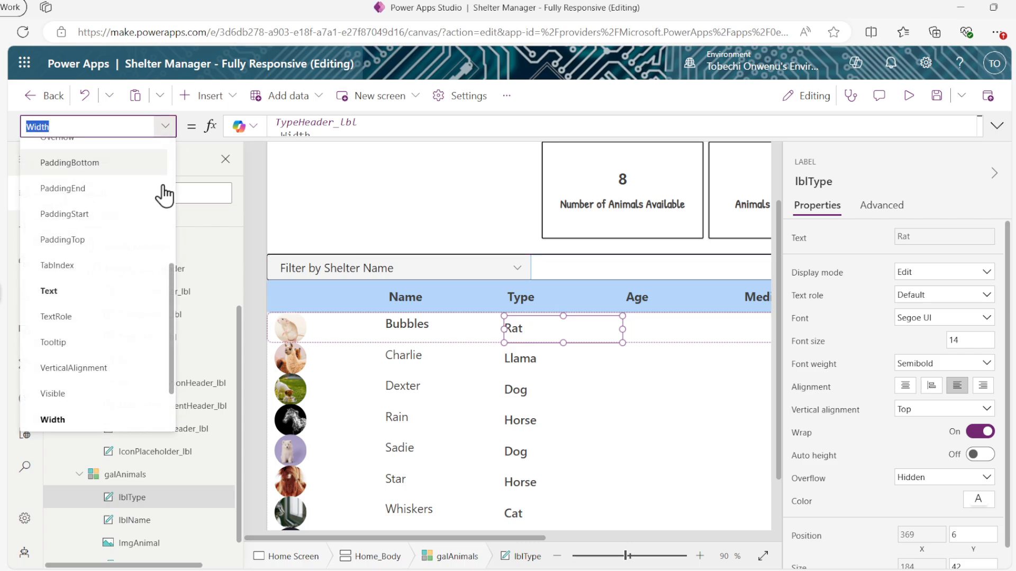
pyautogui.scroll(5, 120, 263)
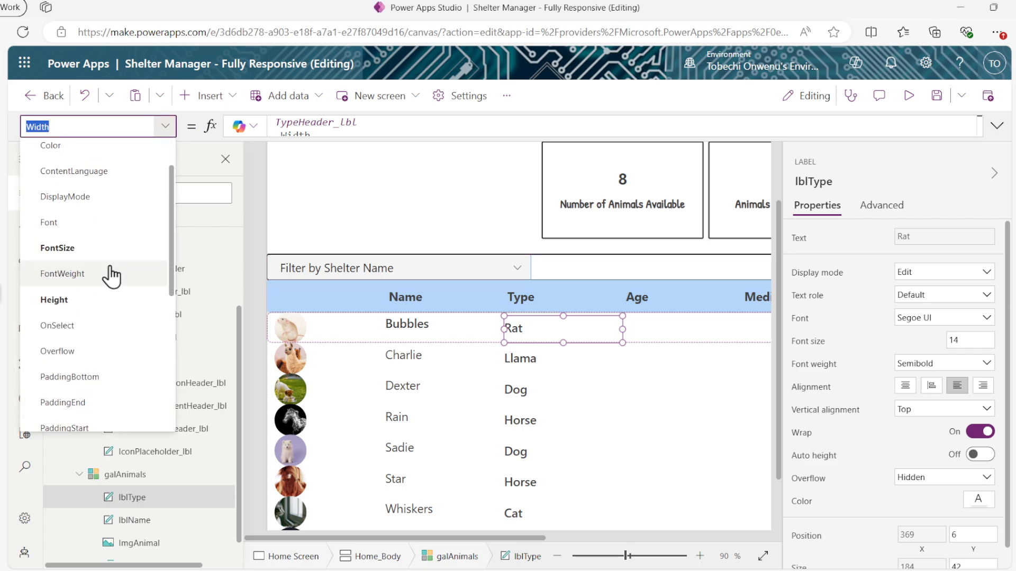
pyautogui.click(113, 273)
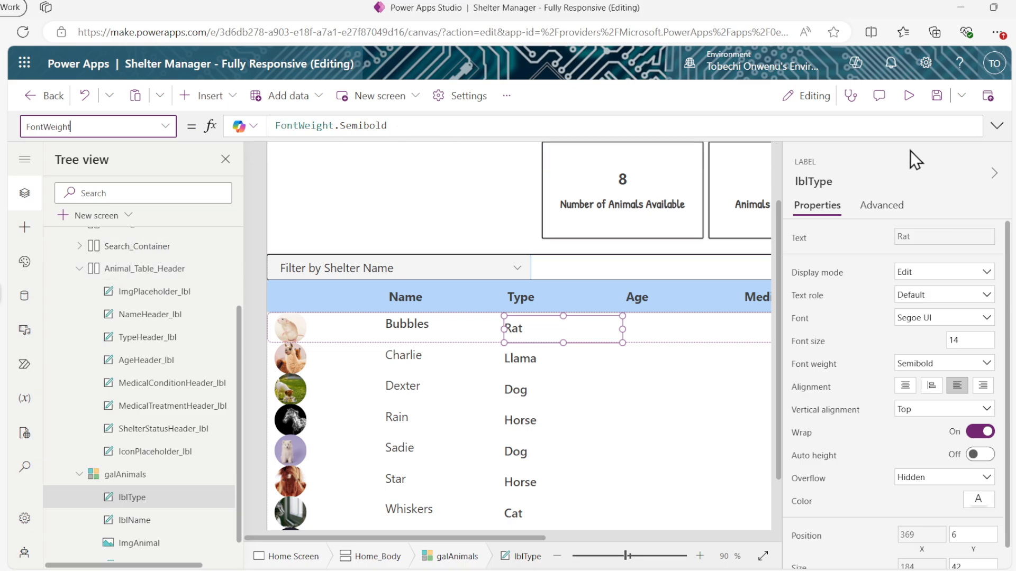
pyautogui.click(996, 126)
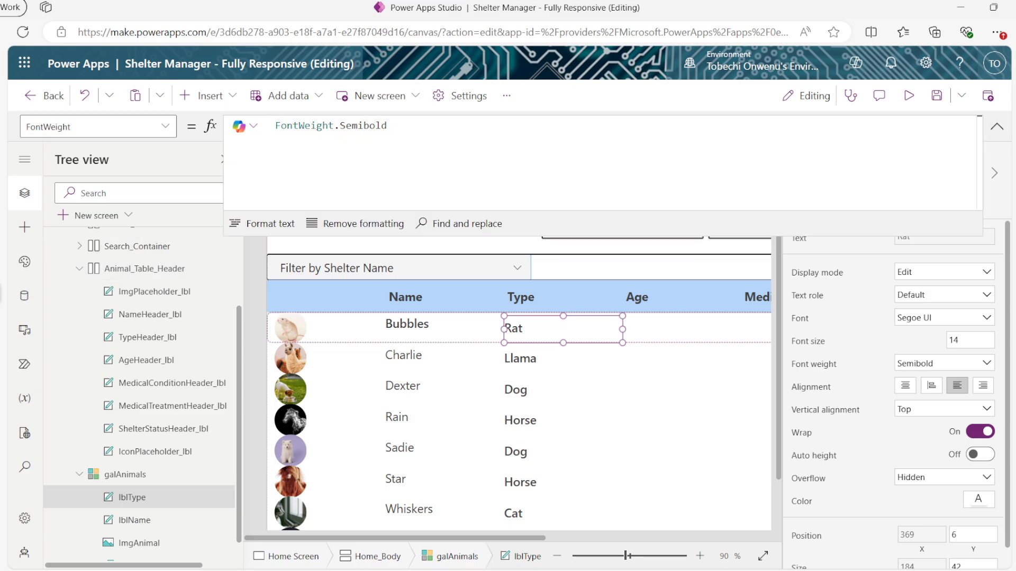
pyautogui.hotkey('ctrl', 'a')
pyautogui.write('If(ThisItem.IsSelected, FontWeight.Semibold, FontWeight.Normal)')
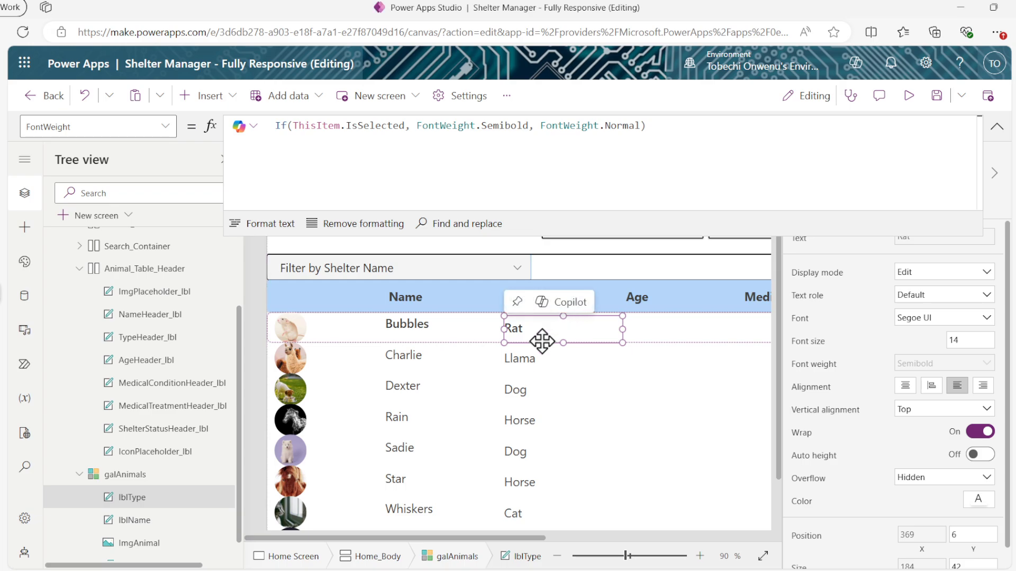
# Copy the lblType label and bring up the paste options on the first gallery row beneath the Age header
pyautogui.rightClick(175, 508)
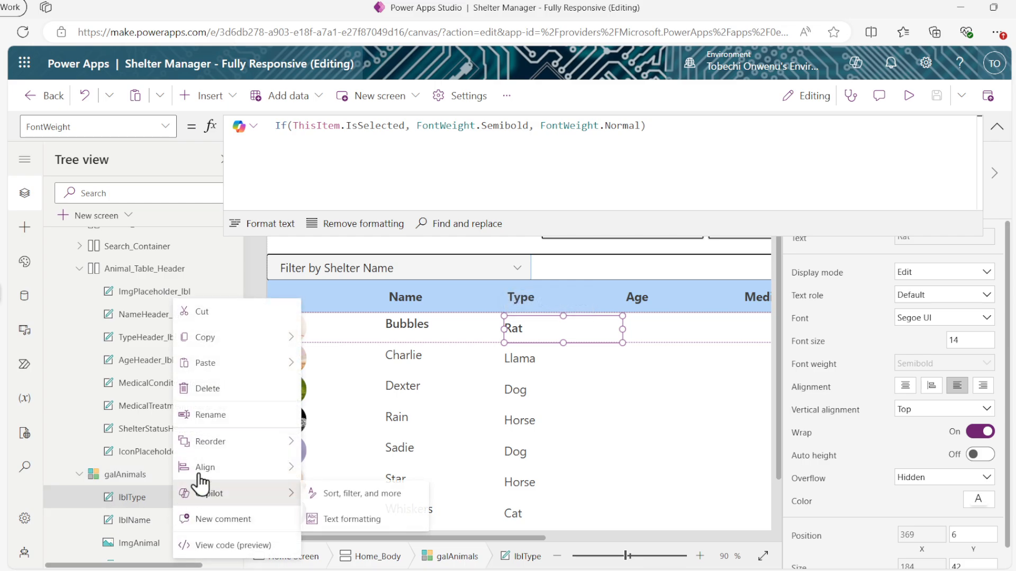
pyautogui.moveTo(270, 348)
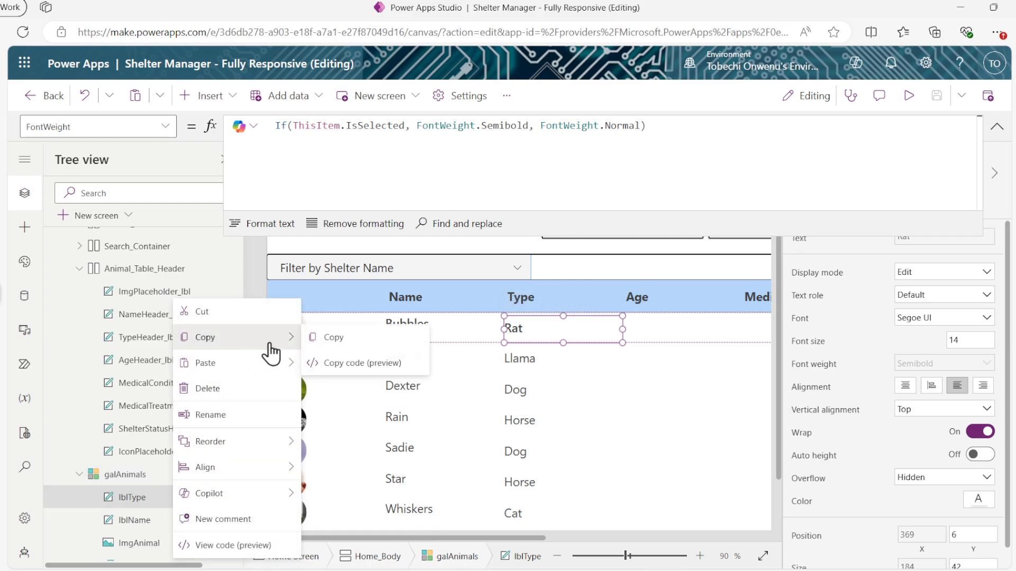
pyautogui.click(330, 337)
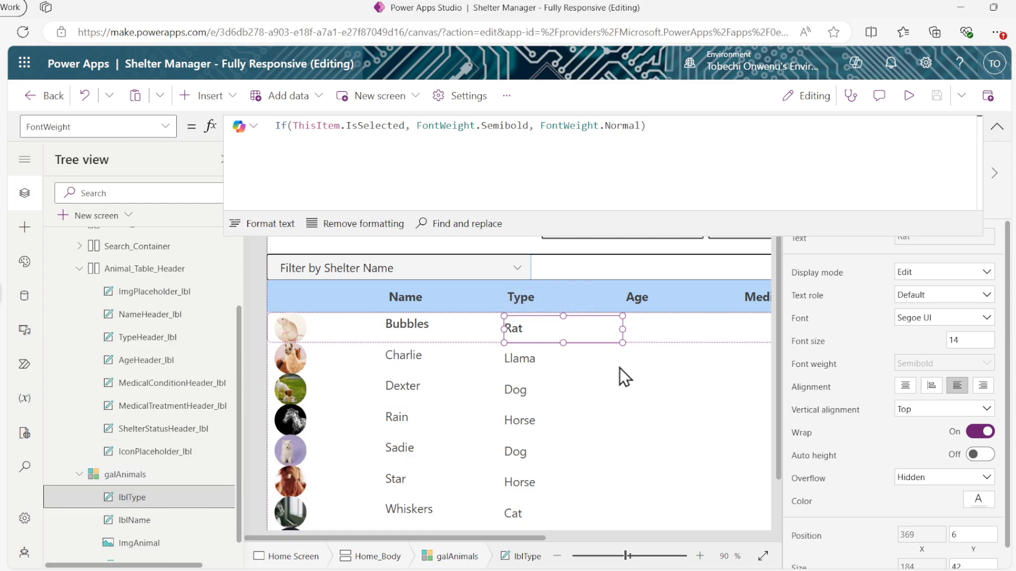
pyautogui.rightClick(651, 329)
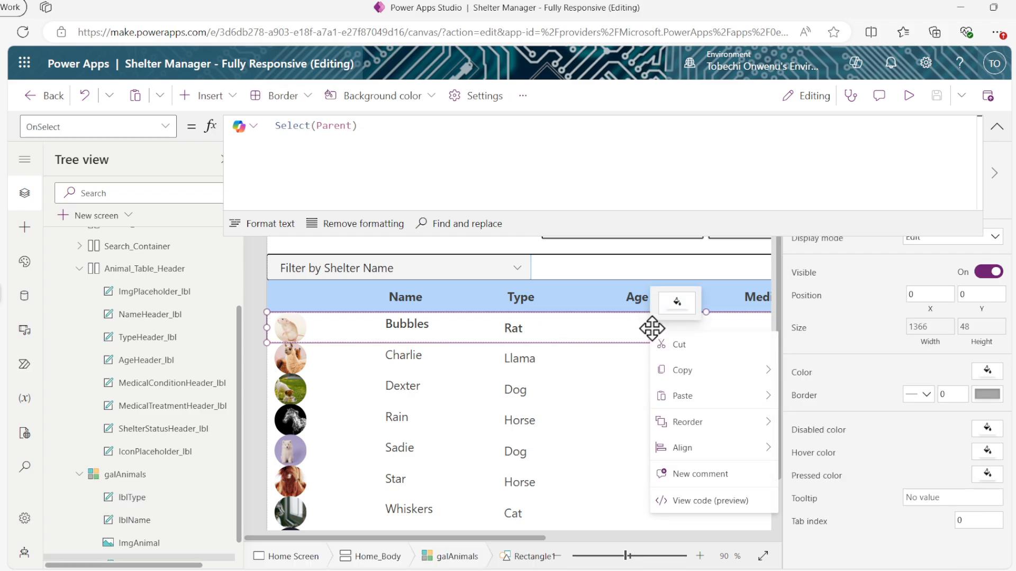
pyautogui.moveTo(676, 400)
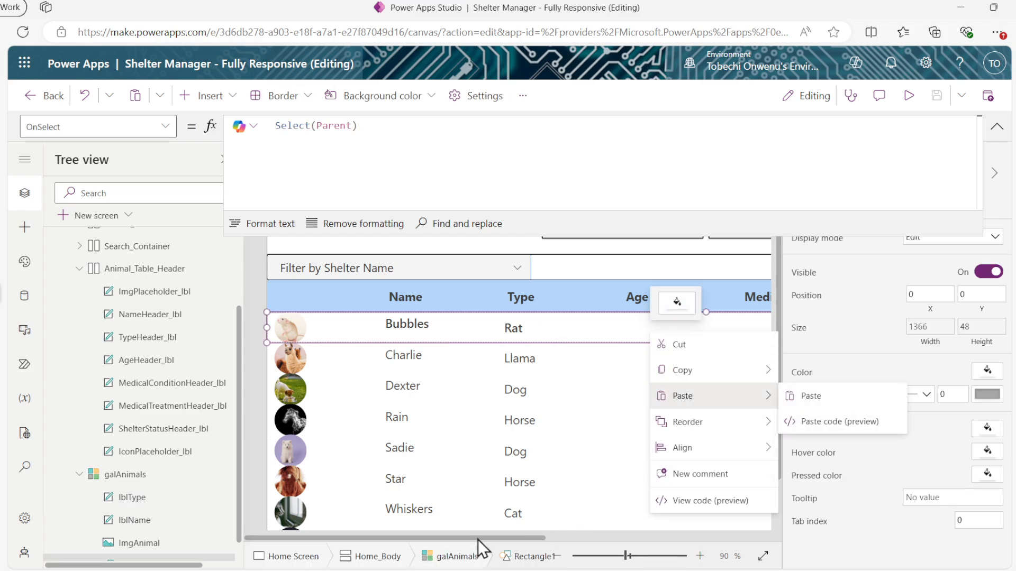
# Examine the Age, Medical Condition, Medical Treatment and Shelter Status columns of the table header above the gallery
pyautogui.moveTo(478, 538); pyautogui.dragTo(614, 540)
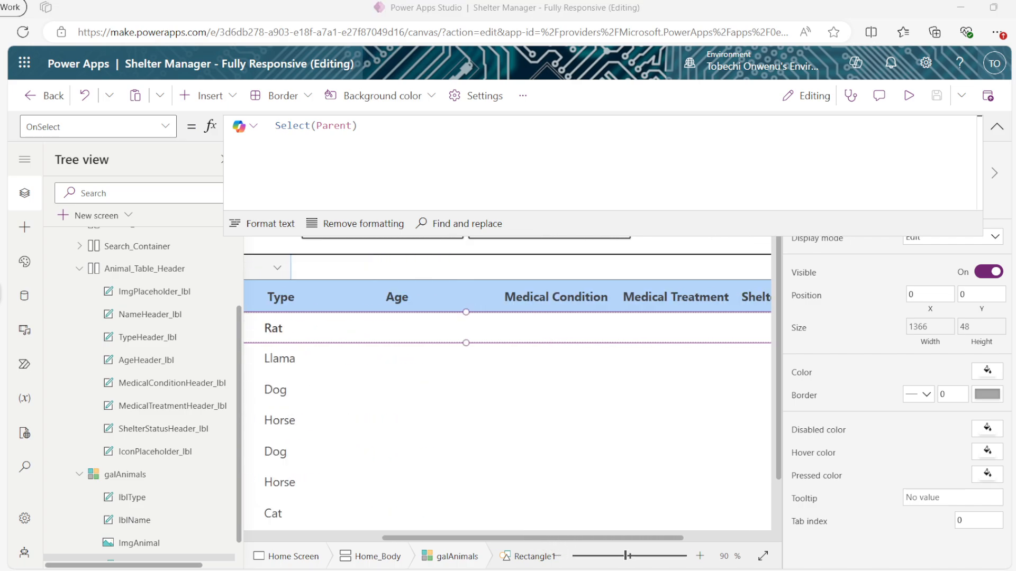
pyautogui.moveTo(675, 538); pyautogui.dragTo(748, 545)
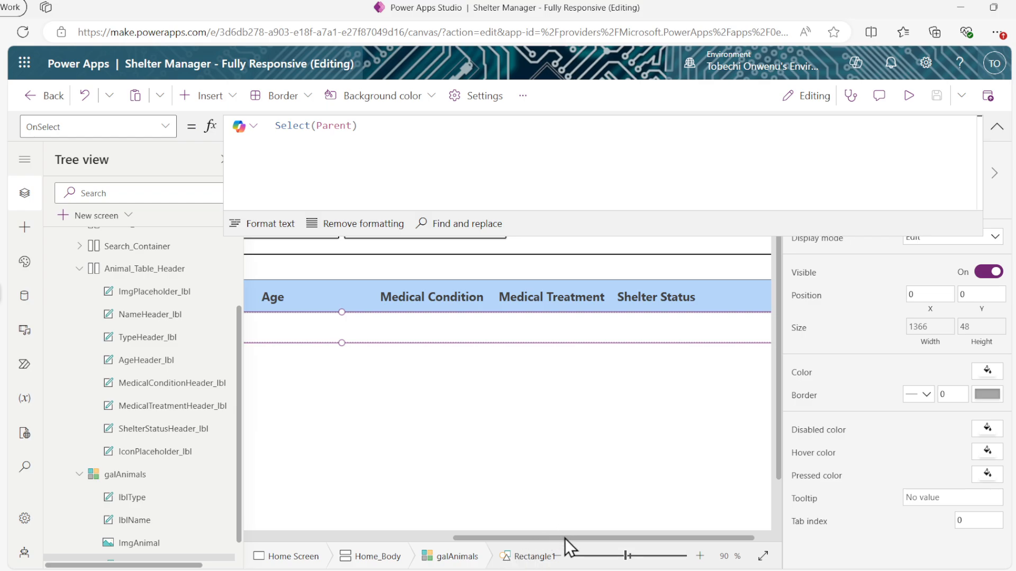
pyautogui.moveTo(564, 539); pyautogui.dragTo(481, 541)
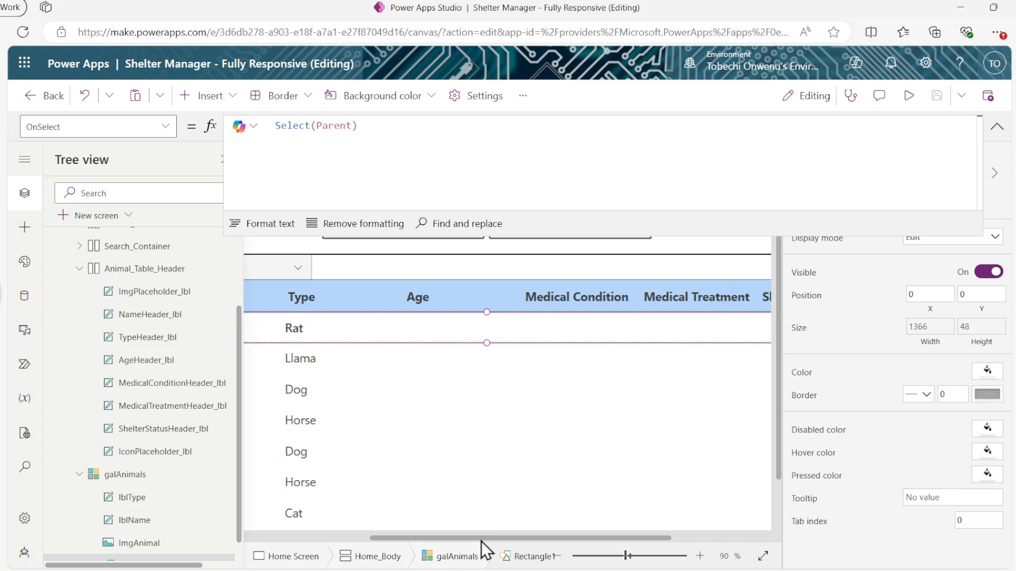
pyautogui.moveTo(481, 541); pyautogui.dragTo(497, 540)
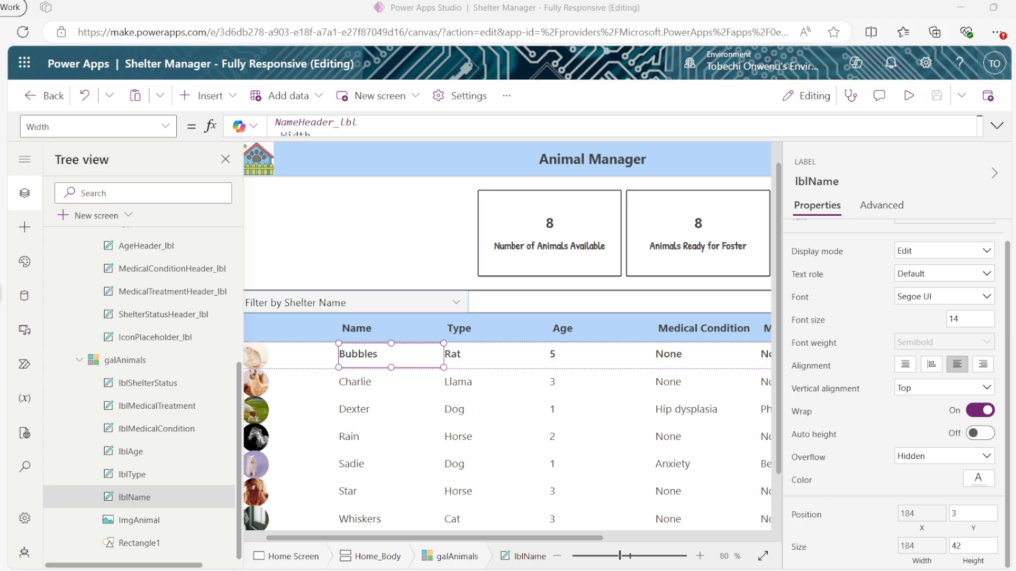
# Check lblType's Width formula and its alignment with the Type header column
pyautogui.moveTo(495, 538); pyautogui.dragTo(566, 538)
pyautogui.click(354, 360)
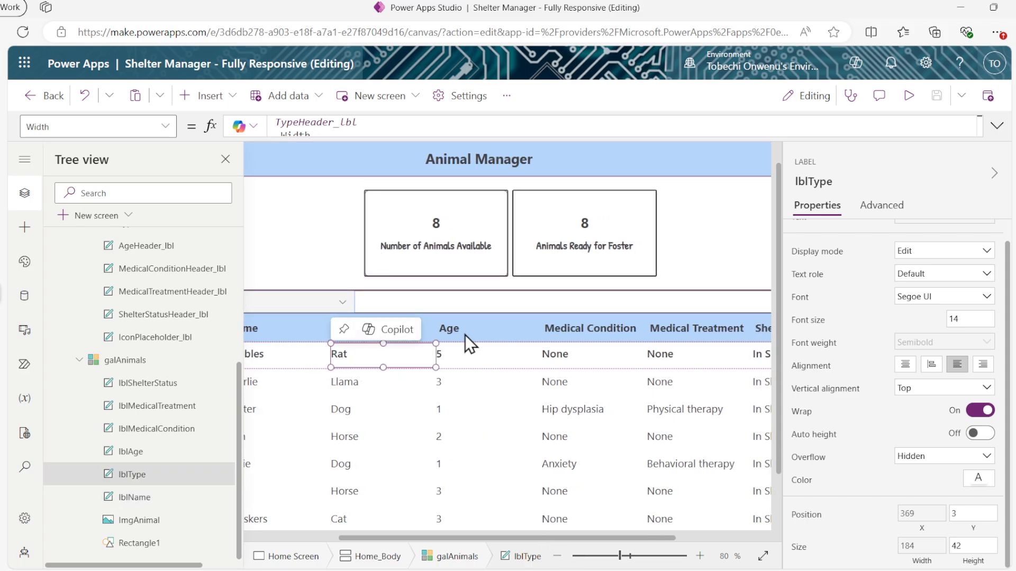
# Check lblAge's alignment with the Age header and review its Width and Text formulas
pyautogui.click(500, 335)
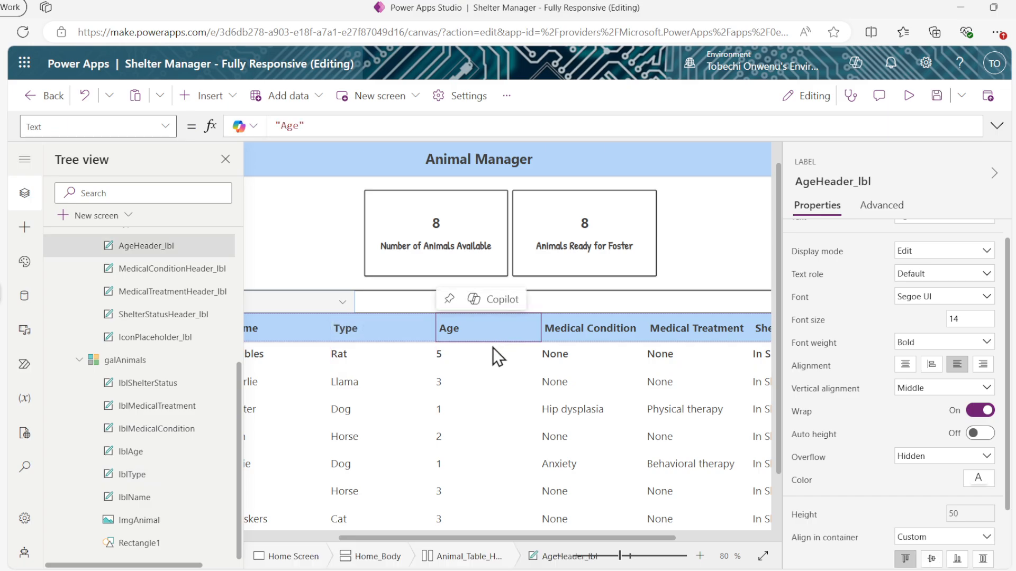
pyautogui.click(492, 353)
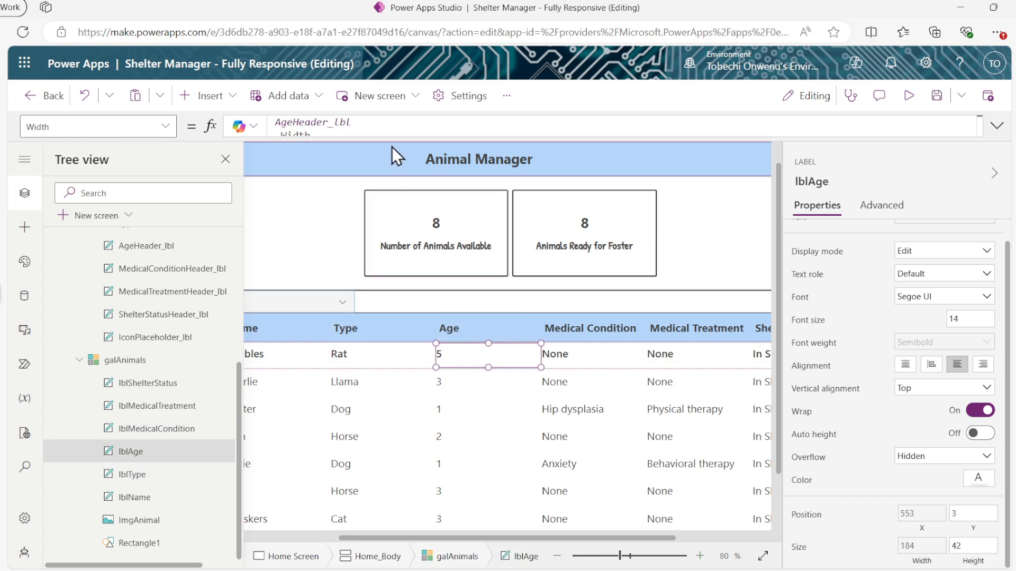
pyautogui.click(167, 127)
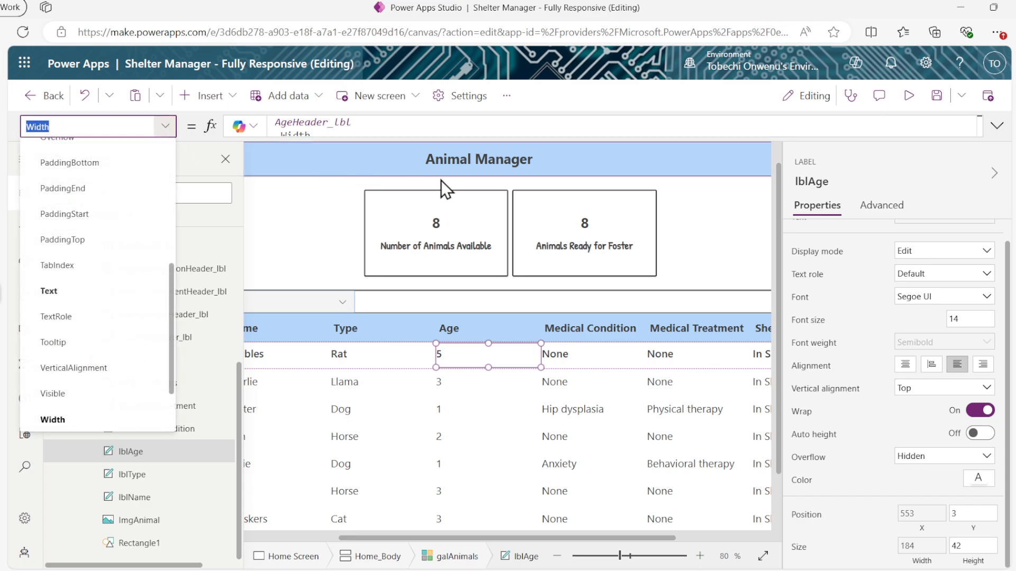
pyautogui.click(123, 293)
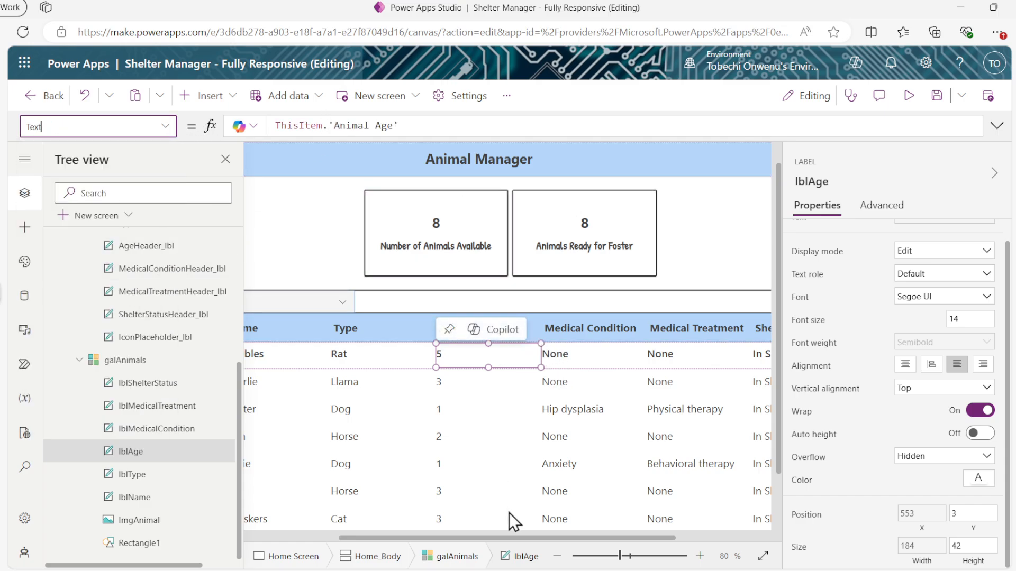
# Insert a 3D printing icon into the galAnimals gallery row
pyautogui.moveTo(489, 540); pyautogui.dragTo(671, 569)
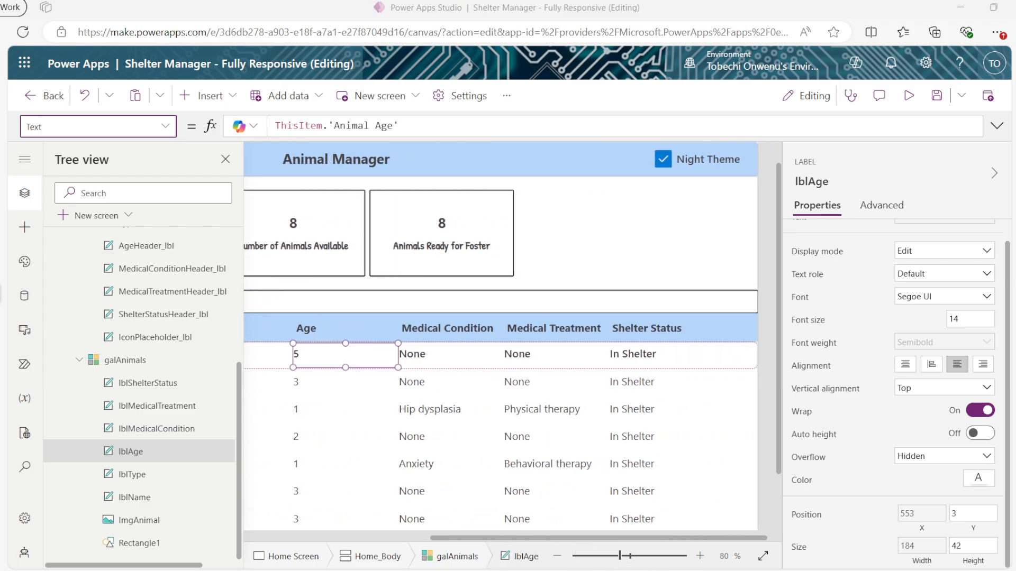
pyautogui.moveTo(704, 539); pyautogui.dragTo(710, 542)
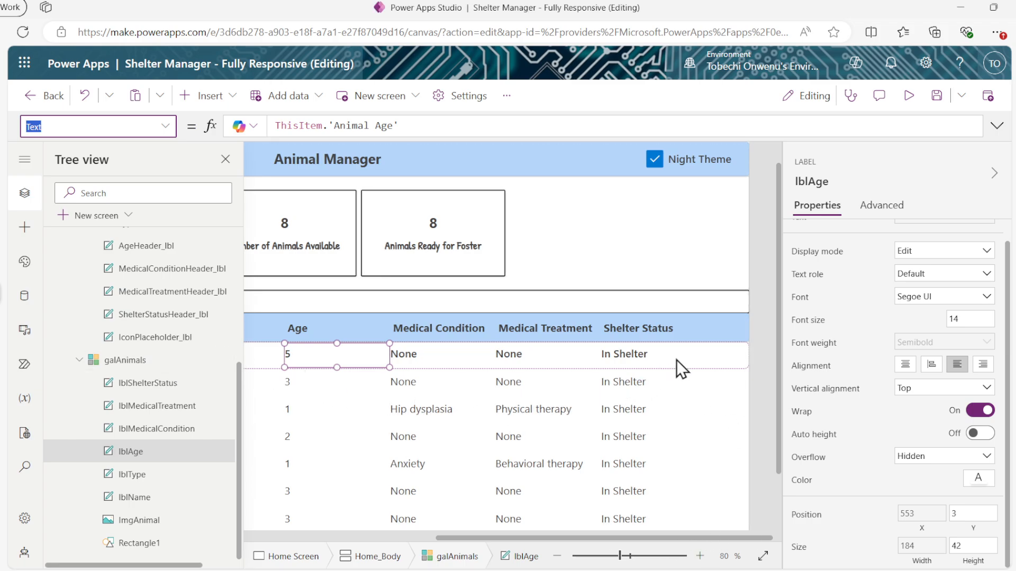
pyautogui.click(696, 358)
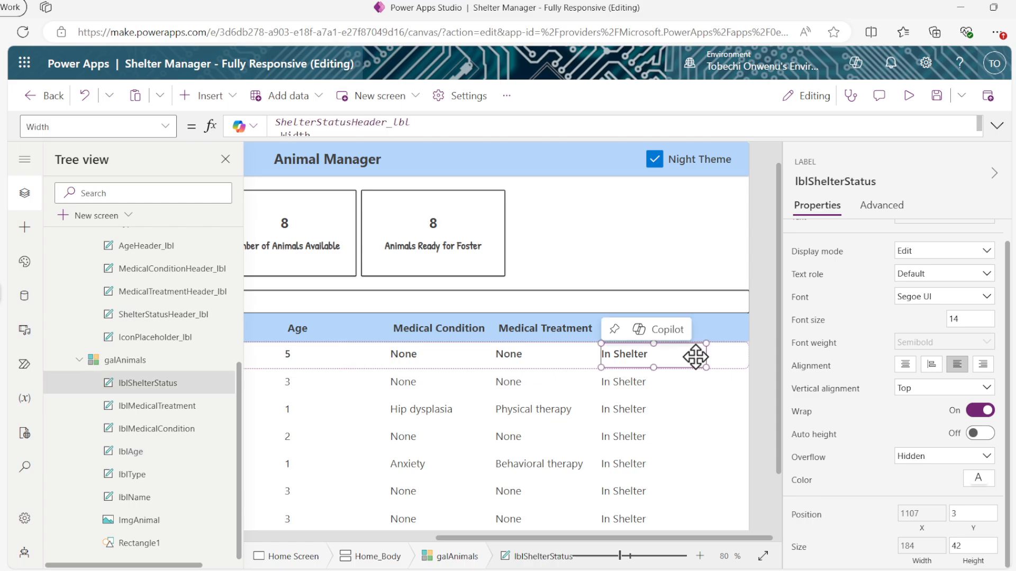
pyautogui.click(733, 354)
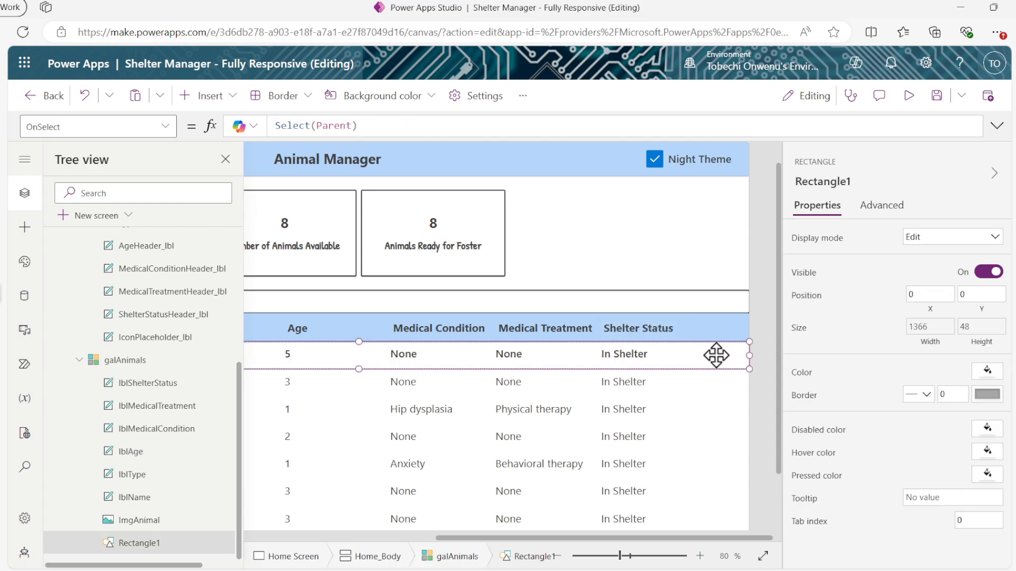
pyautogui.click(213, 96)
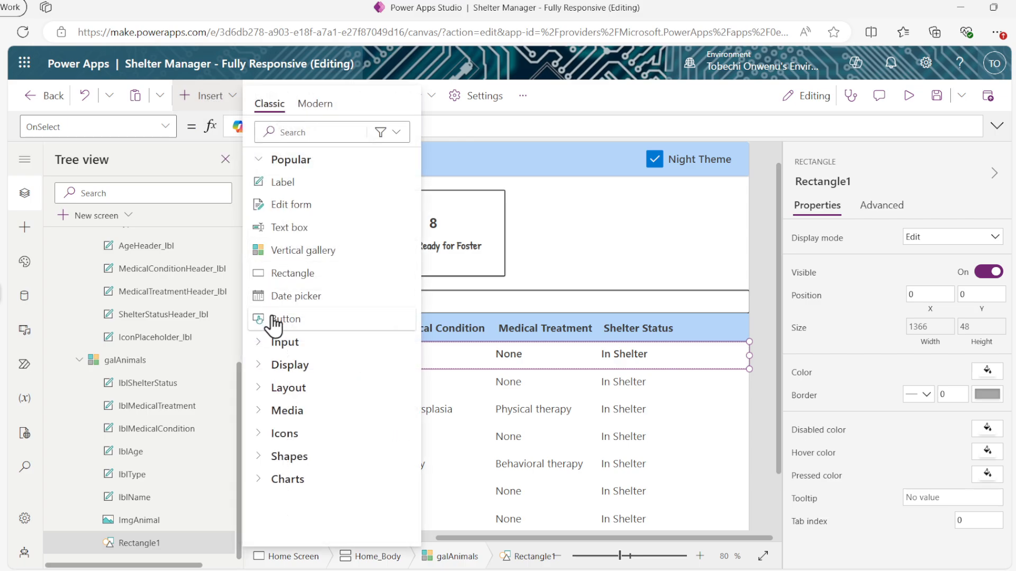
pyautogui.click(268, 435)
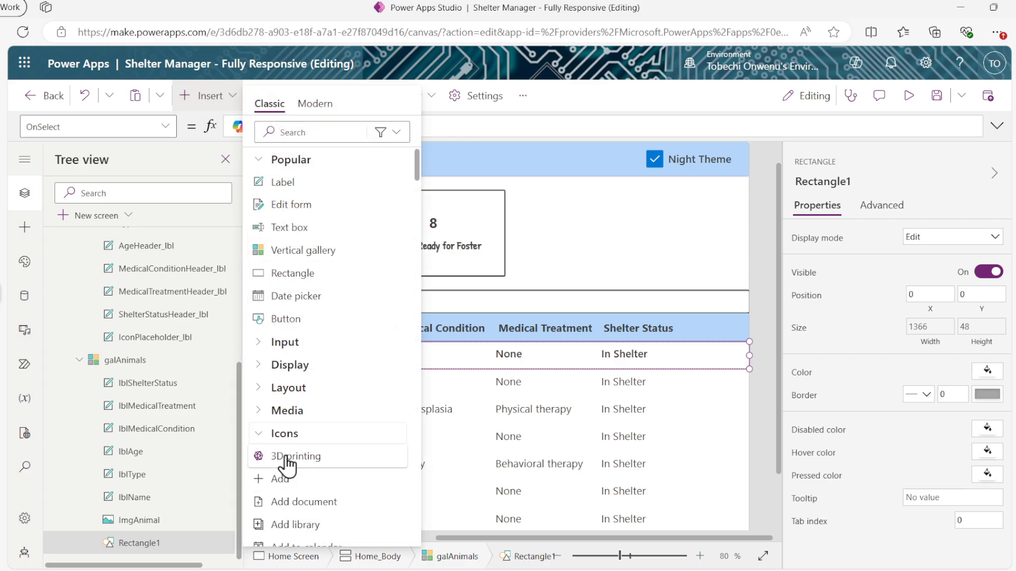
pyautogui.click(286, 457)
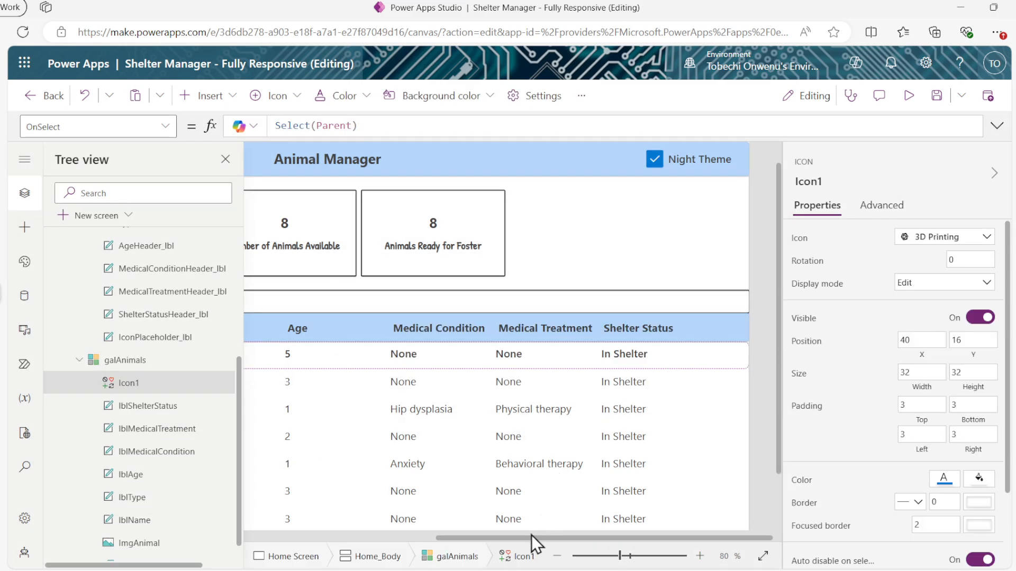
# Move the new icon off the animal photo in the first gallery row and set its X property to IconPlaceholder_lbl.X
pyautogui.hscroll(-3, 387, 525)
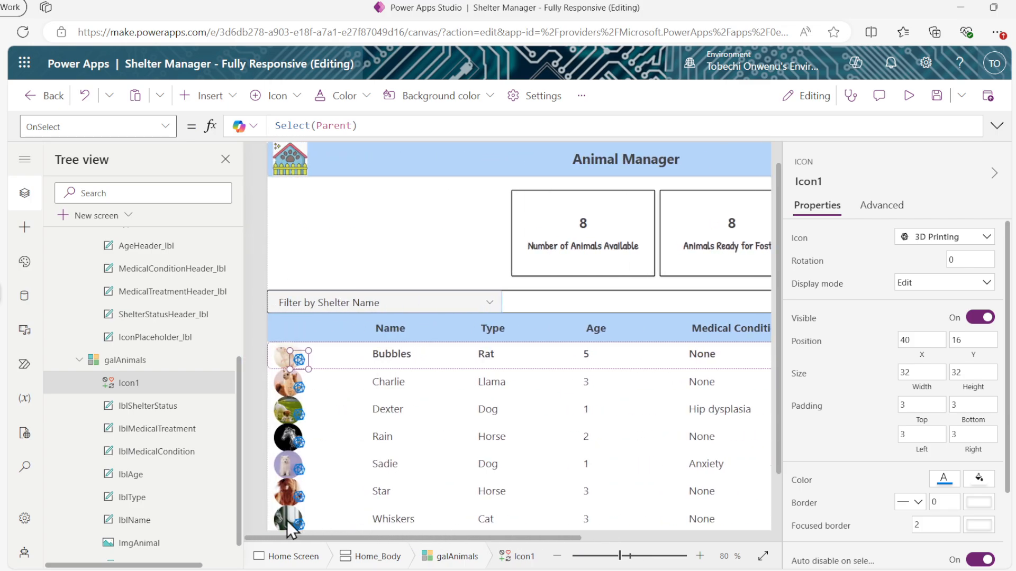
pyautogui.moveTo(297, 359); pyautogui.dragTo(679, 353)
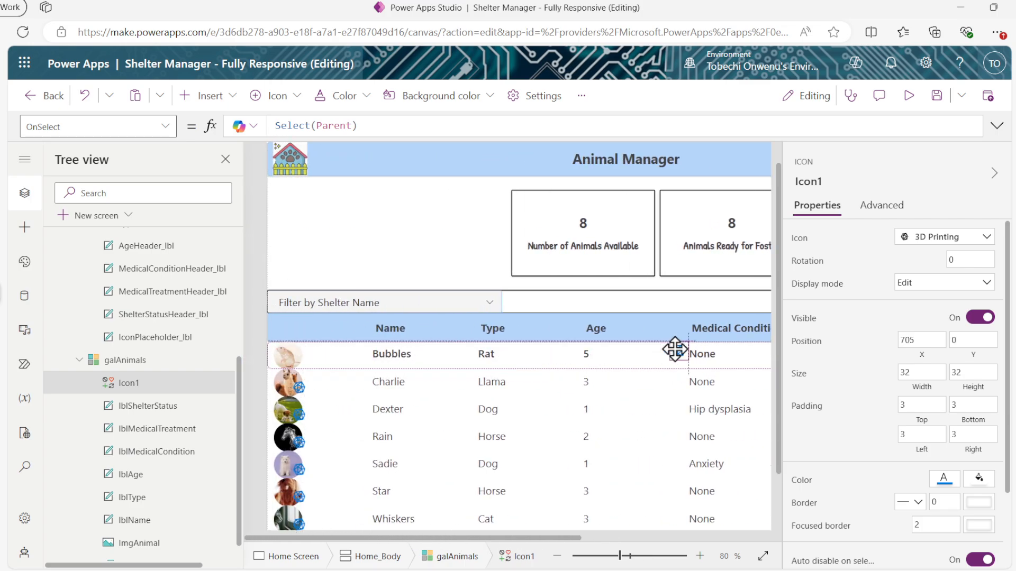
pyautogui.scroll(-1, 868, 475)
pyautogui.scroll(-1, 868, 474)
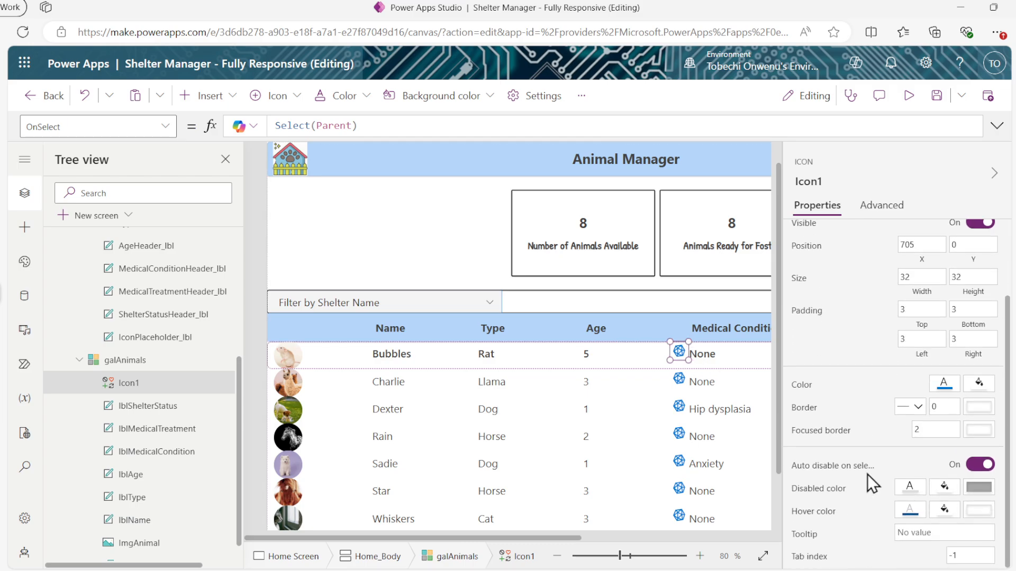
pyautogui.scroll(2, 865, 476)
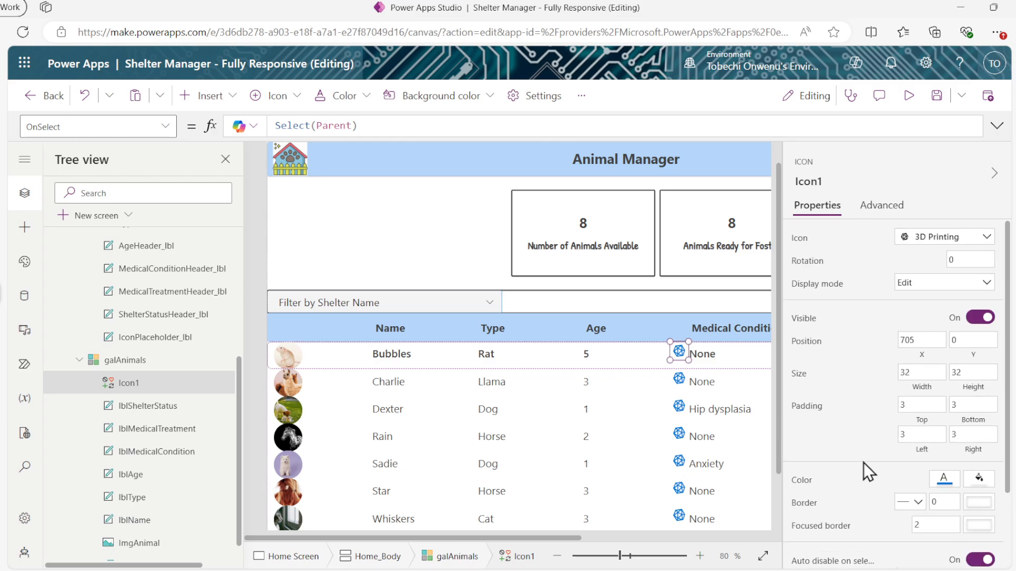
pyautogui.click(807, 340)
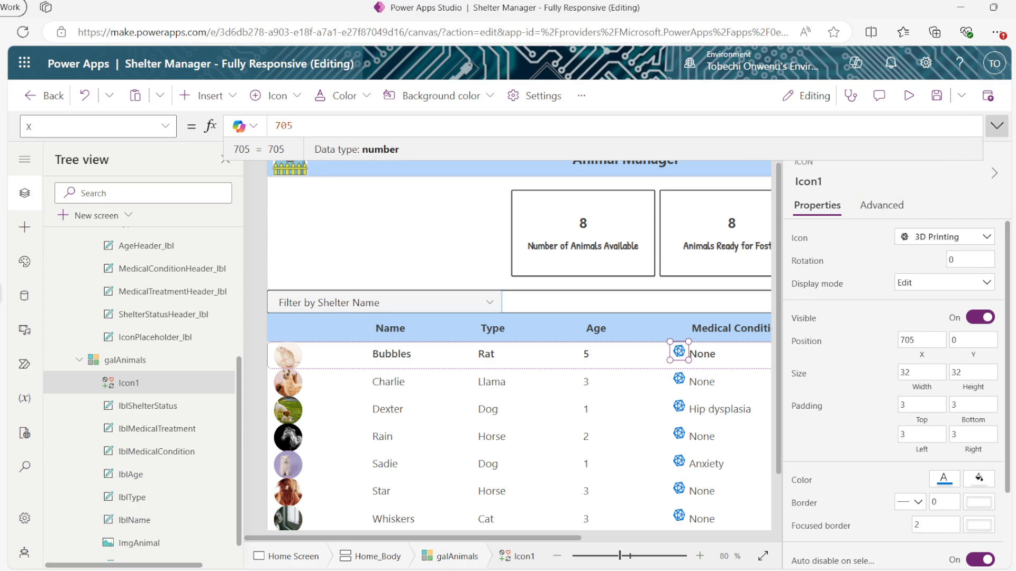
pyautogui.hotkey('ctrl', 'a')
pyautogui.write('IconPlaceholder_lbl.x')
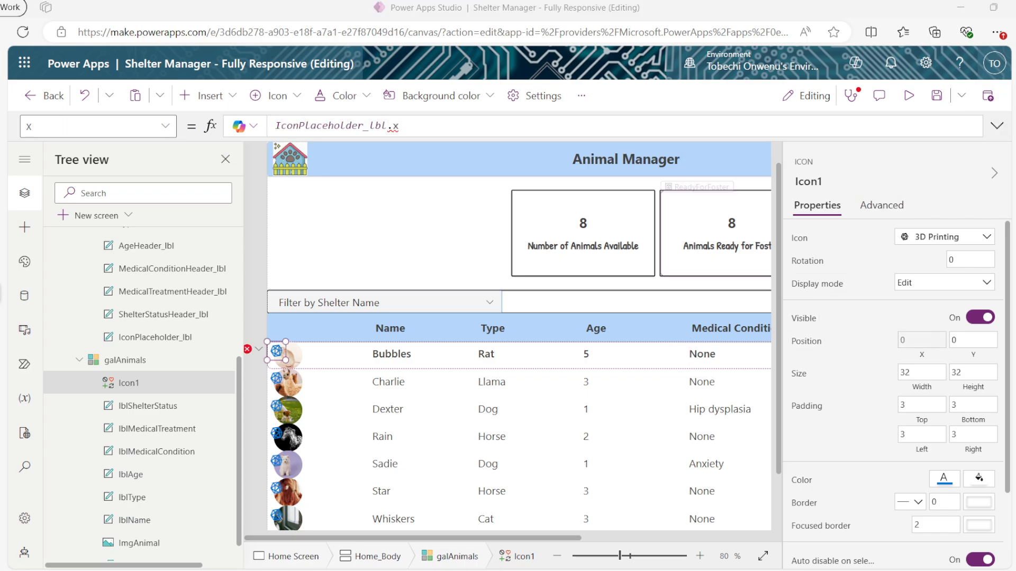
pyautogui.click(406, 126)
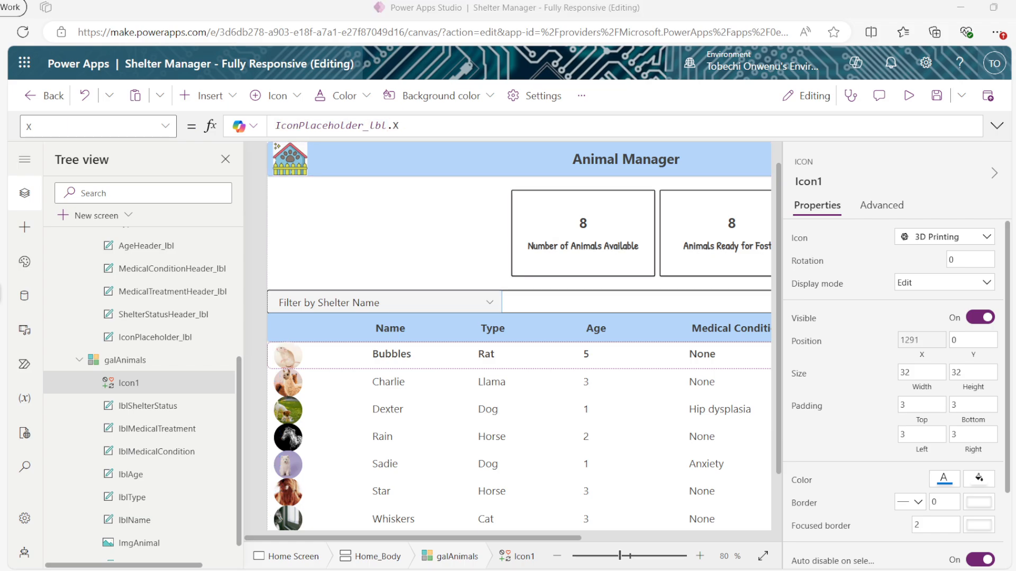
# Change the gallery icon to the Right chevron and lower it within the first row to a Y position of 8
pyautogui.moveTo(569, 538); pyautogui.dragTo(715, 533)
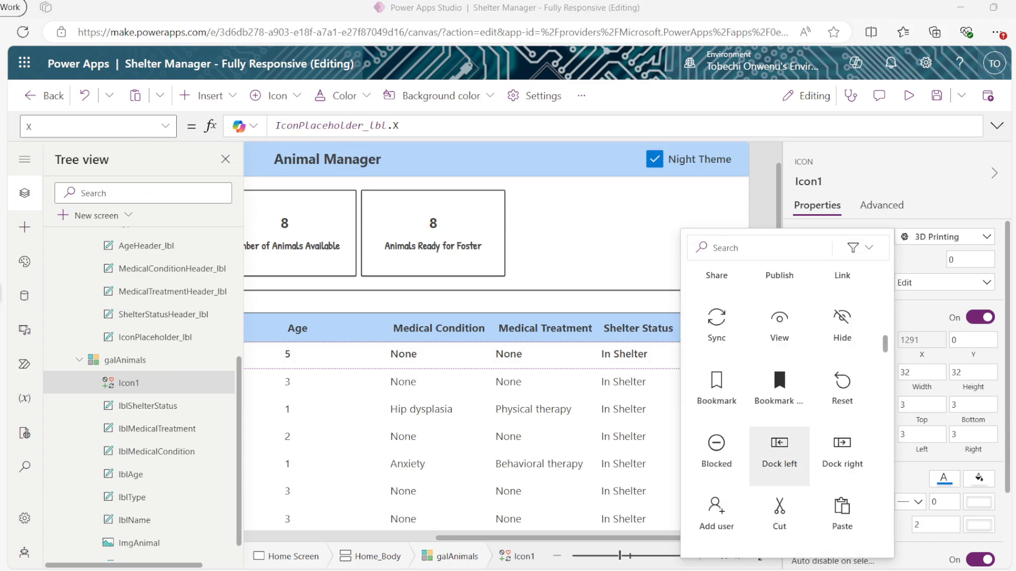
pyautogui.scroll(-4, 779, 450)
pyautogui.scroll(-3, 779, 433)
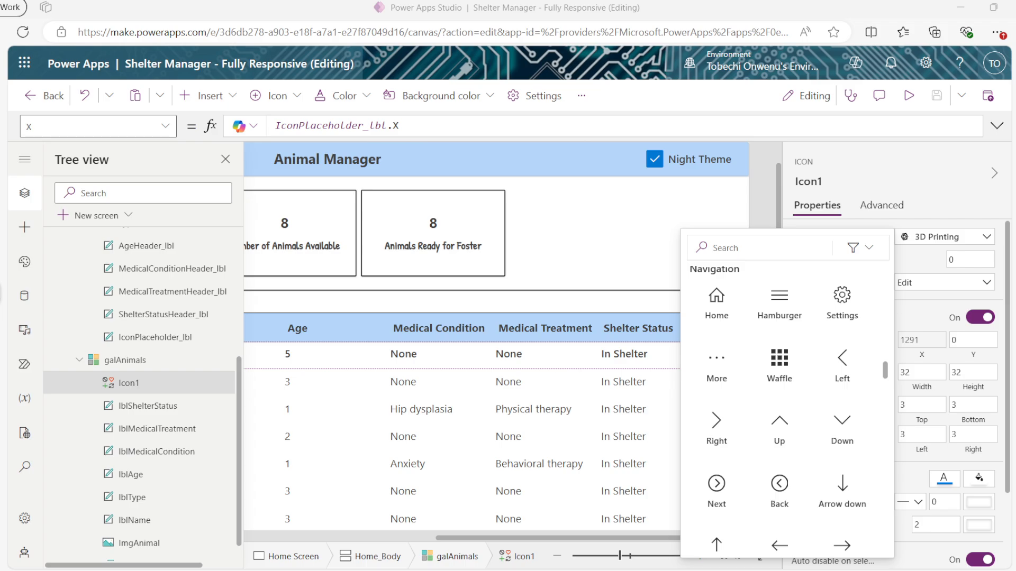
pyautogui.click(717, 426)
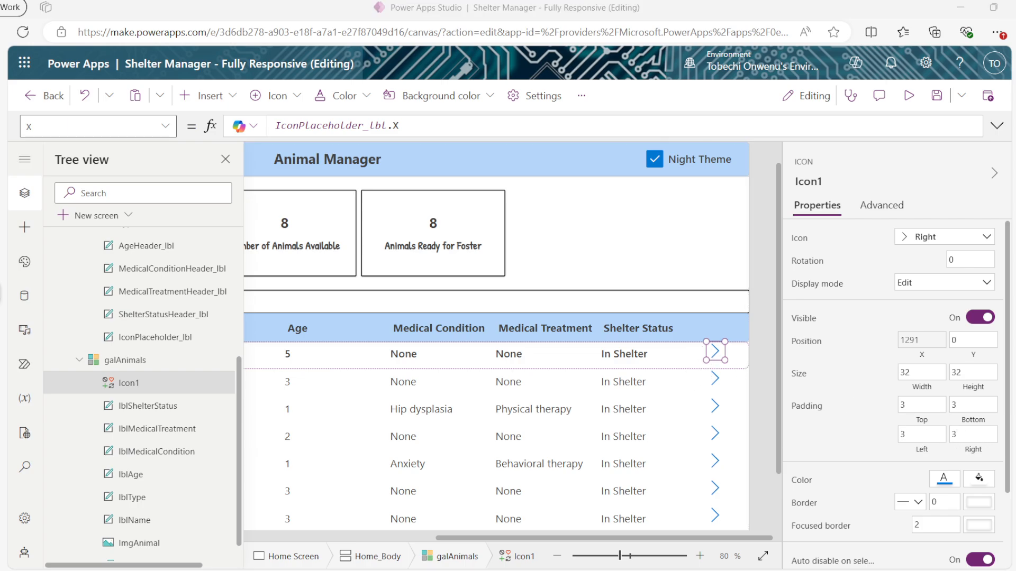
pyautogui.click(714, 350)
pyautogui.moveTo(714, 350); pyautogui.dragTo(714, 353)
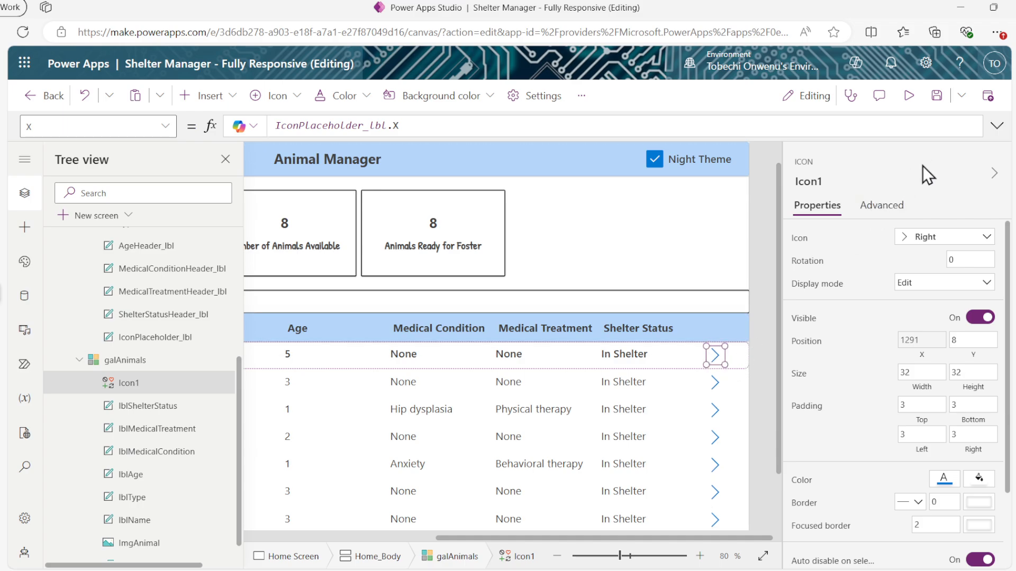
# Rename the gallery's chevron icon as IconSelect
pyautogui.click(814, 181)
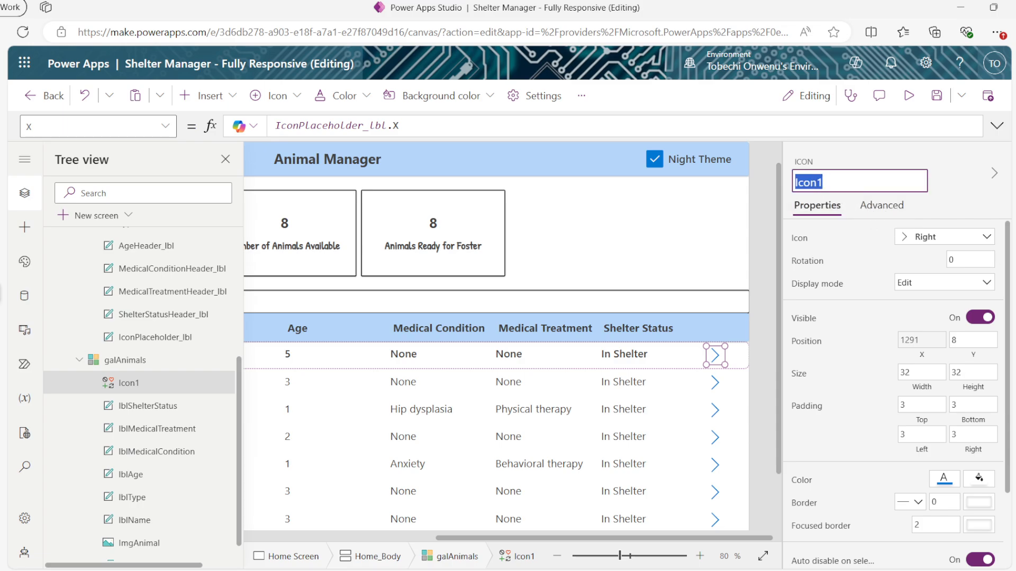
pyautogui.write('IconSelect')
pyautogui.press('Return')
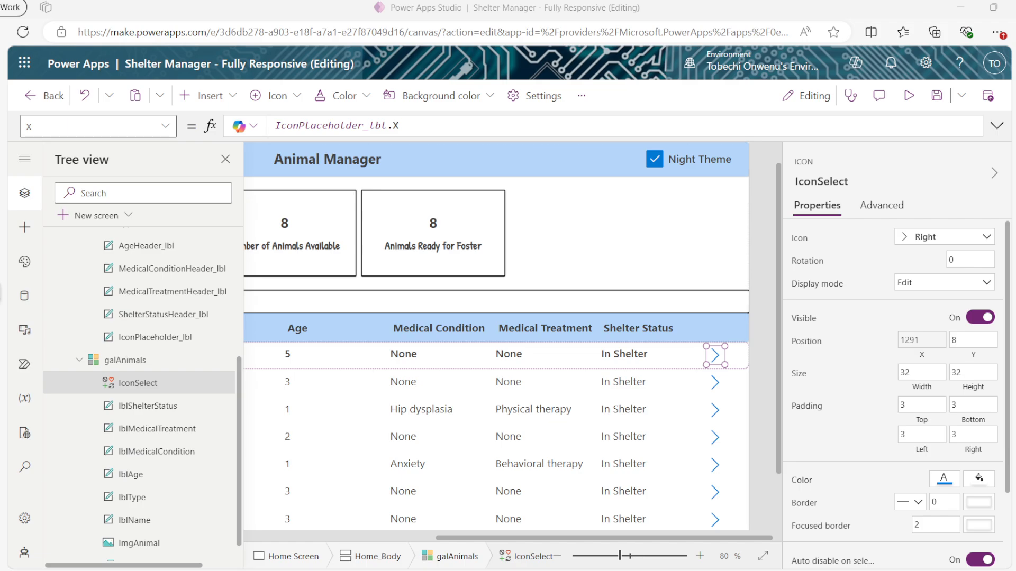
# Set lblMedicalCondition's Visible formula to return true for App.ActiveScreen.Size 4 and as the default, and false for sizes 3, 2 and 1
pyautogui.click(761, 556)
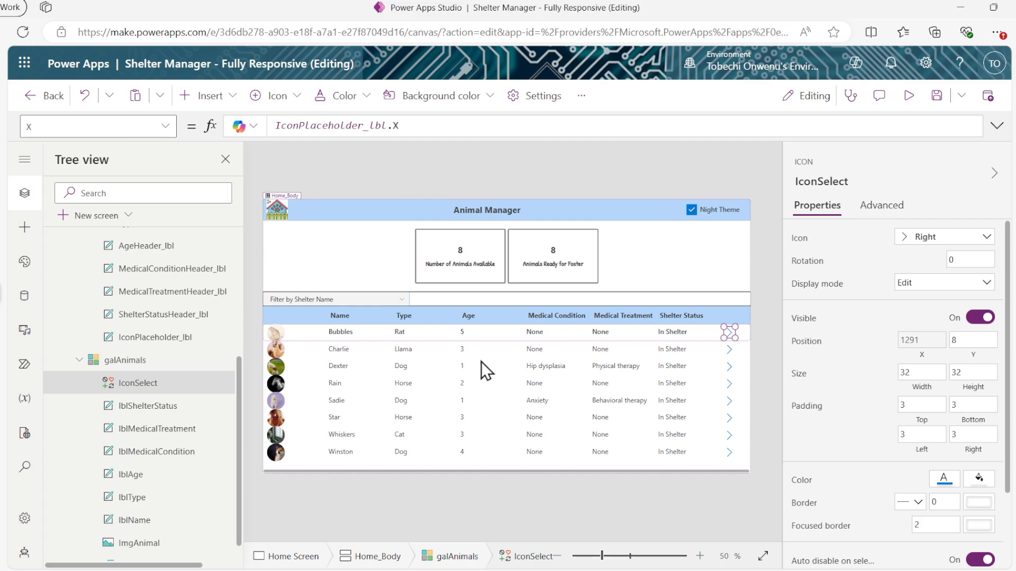
pyautogui.click(537, 334)
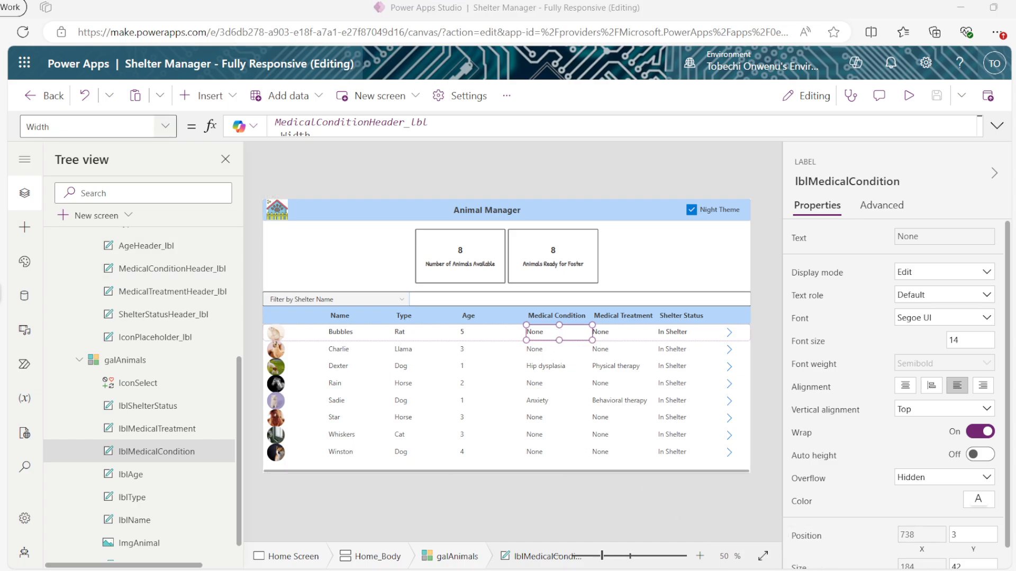
pyautogui.click(165, 126)
pyautogui.scroll(-2, 114, 258)
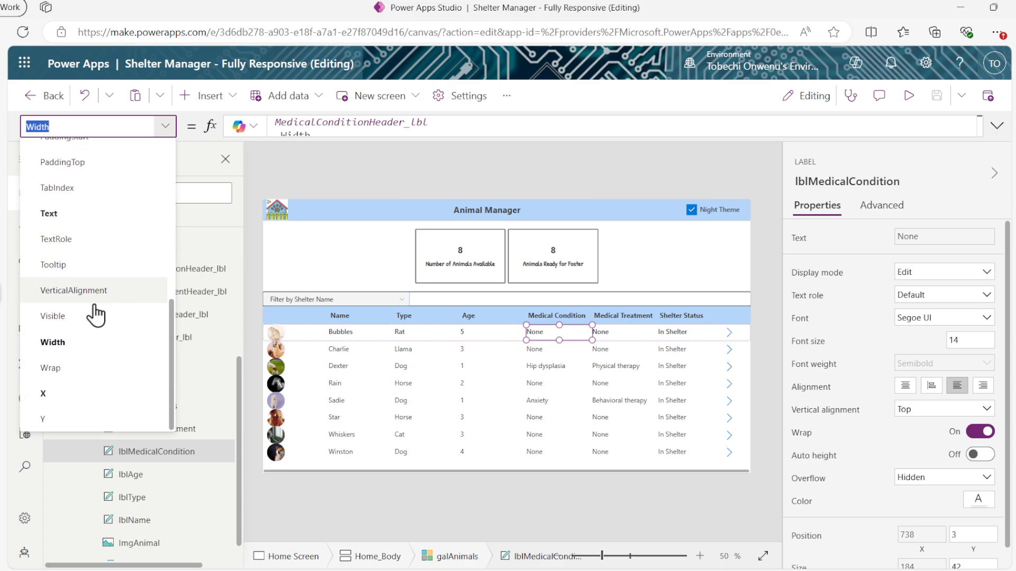
pyautogui.click(53, 316)
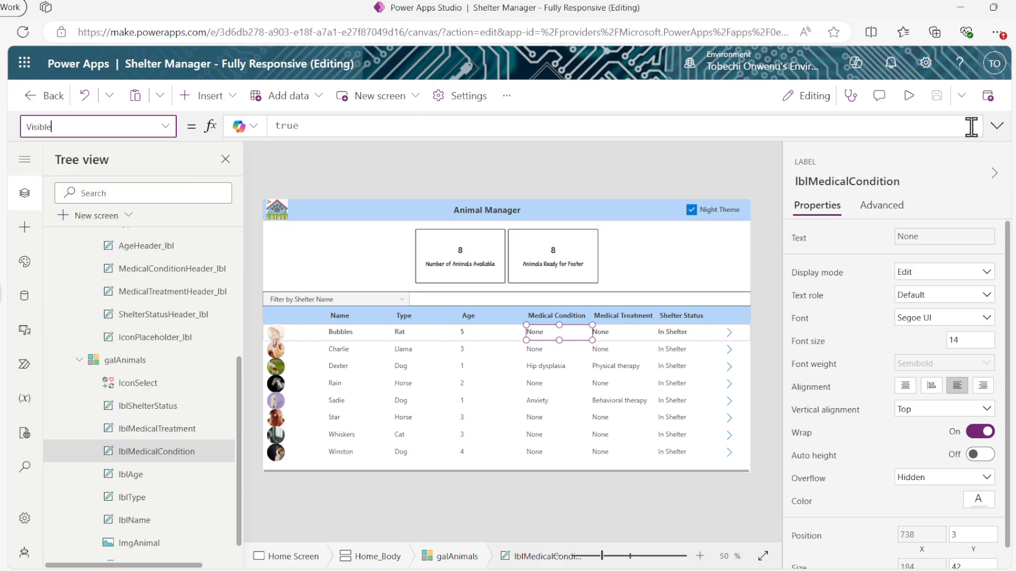
pyautogui.click(997, 126)
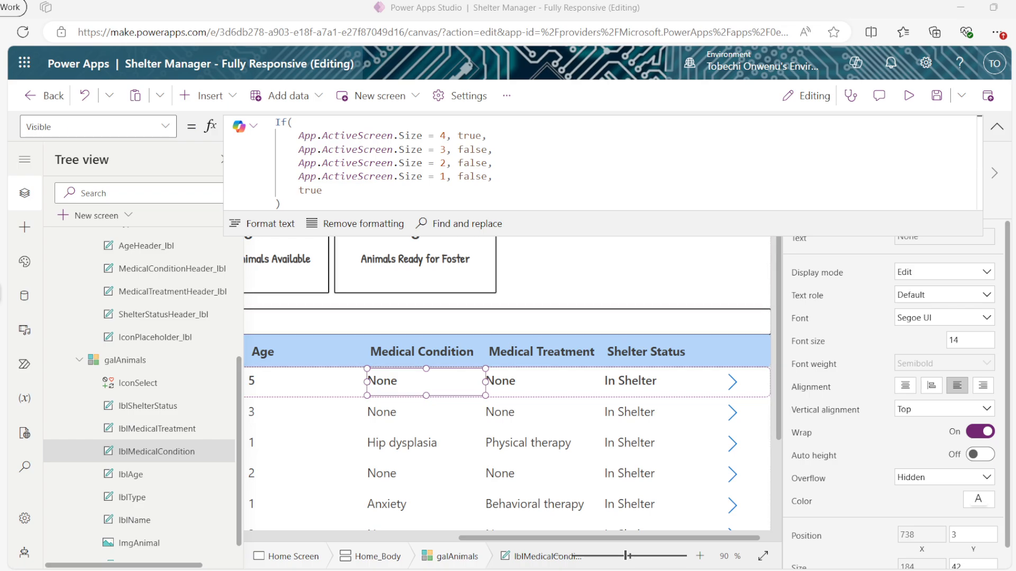
# Apply the same screen-size-based Visible formula to lblMedicalTreatment and IconSelect
pyautogui.click(511, 385)
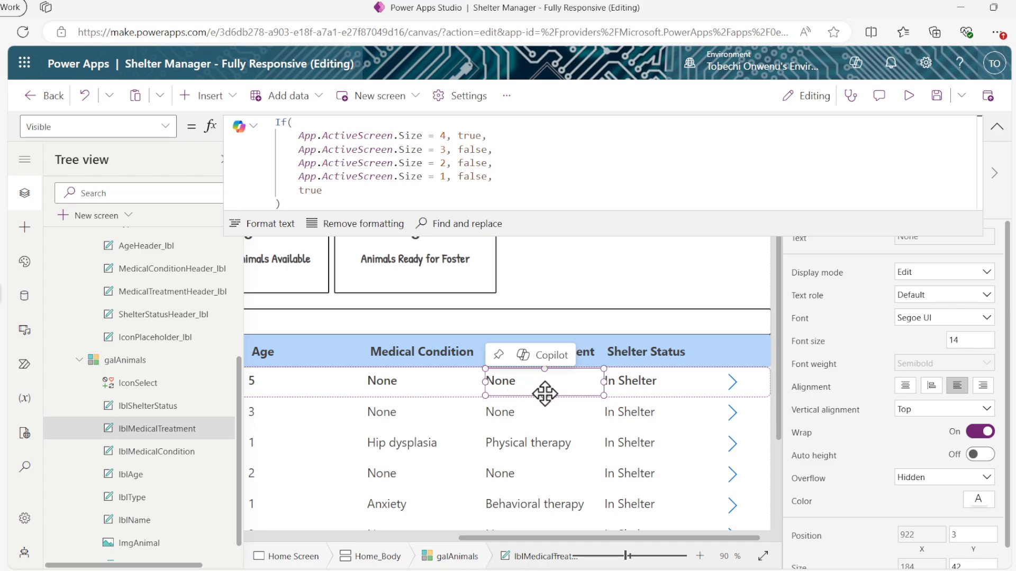
pyautogui.click(730, 380)
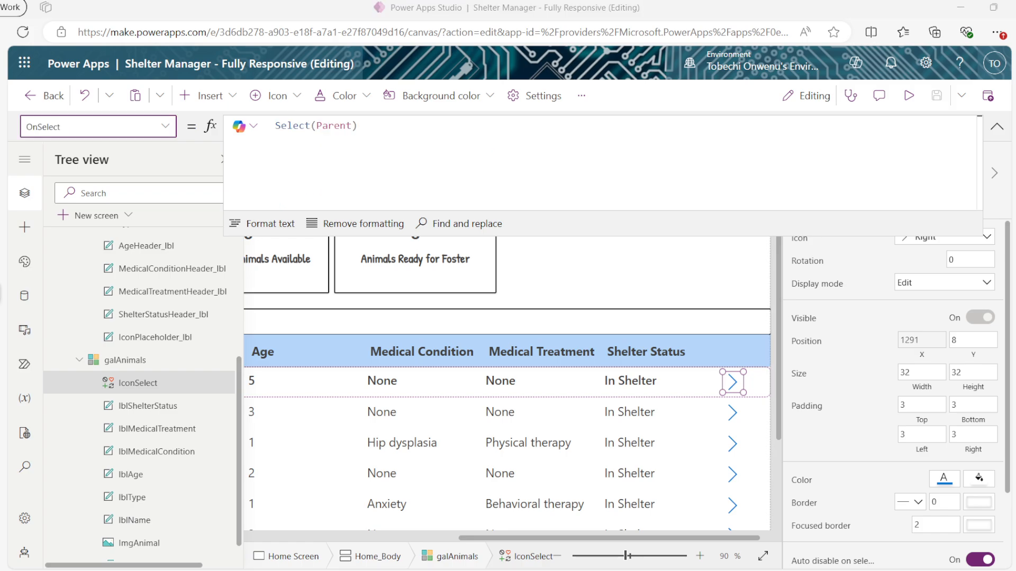
pyautogui.click(762, 556)
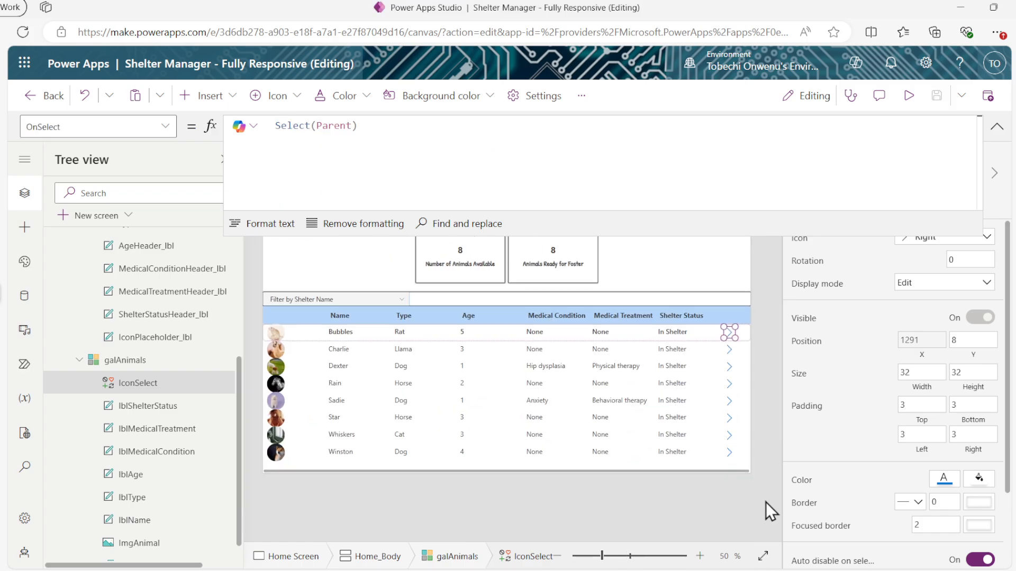
pyautogui.click(997, 126)
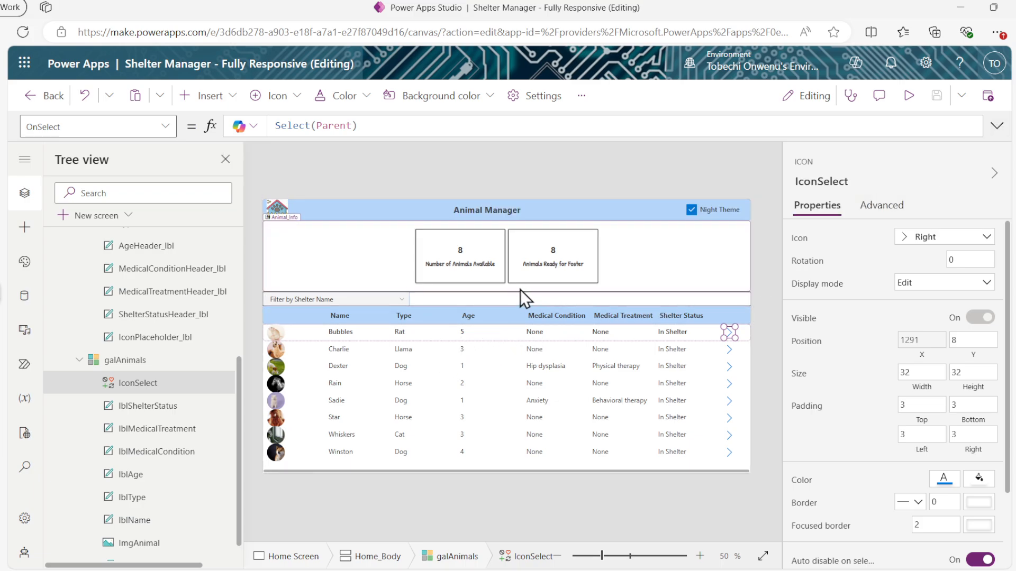
# Set ReadyForFosterCount_lbl's Text to CountRows over galAnimals.AllItems, filtered where 'Animal Shelter Status' equals 'Animal Shelter Status (Animal Infos)'.'Ready for Foster'
pyautogui.click(549, 253)
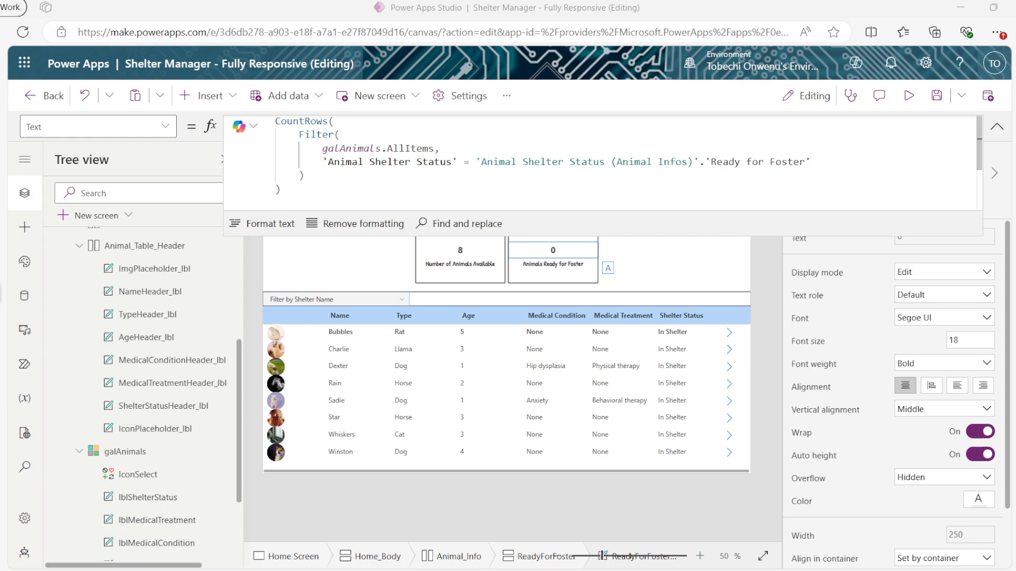
pyautogui.click(997, 127)
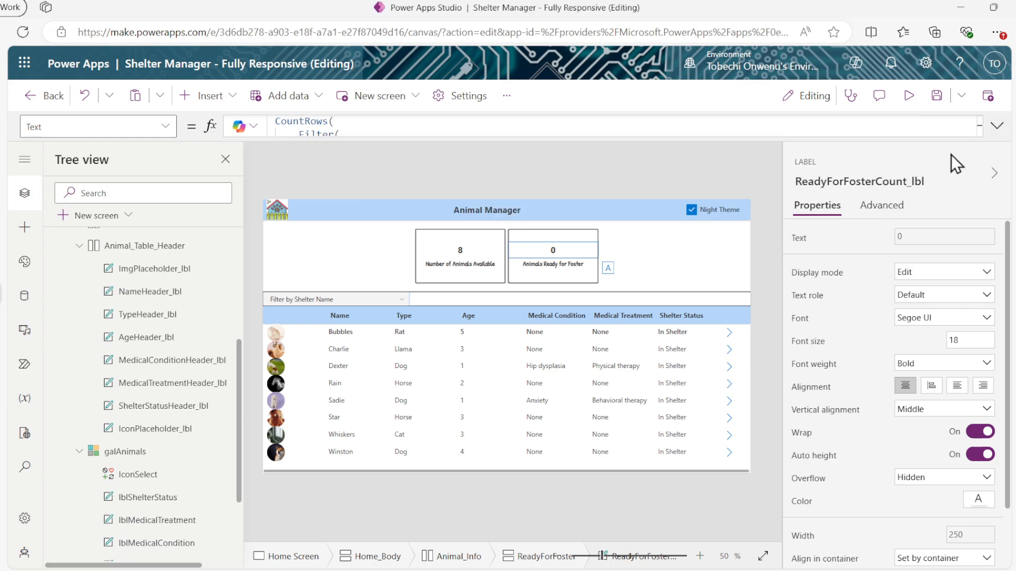
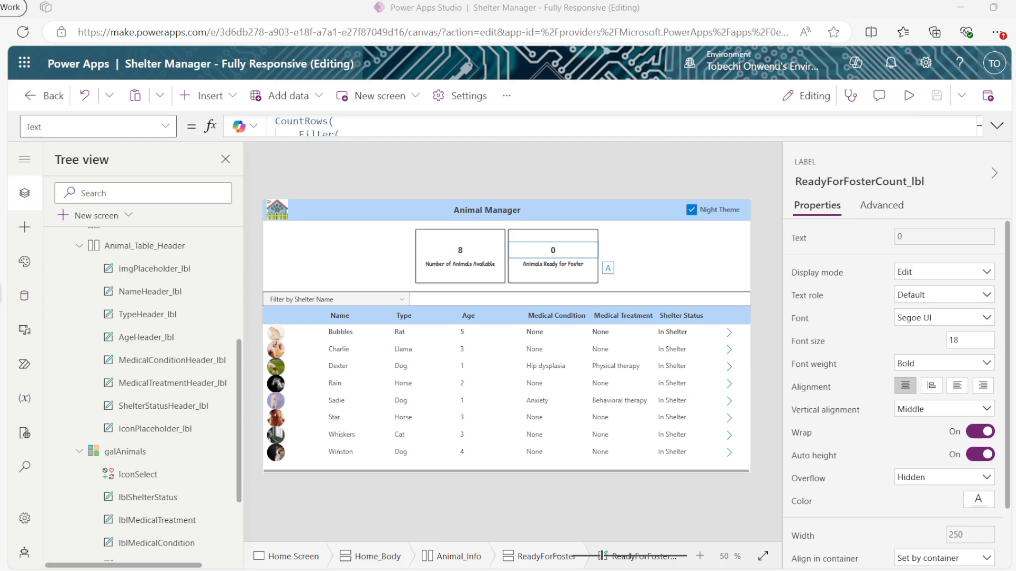
# Set galAnimals' TemplateFill to If(ThisItem.IsSelected, Color.PapayaWhip, RGBA(0, 0, 0, 0))
pyautogui.click(127, 452)
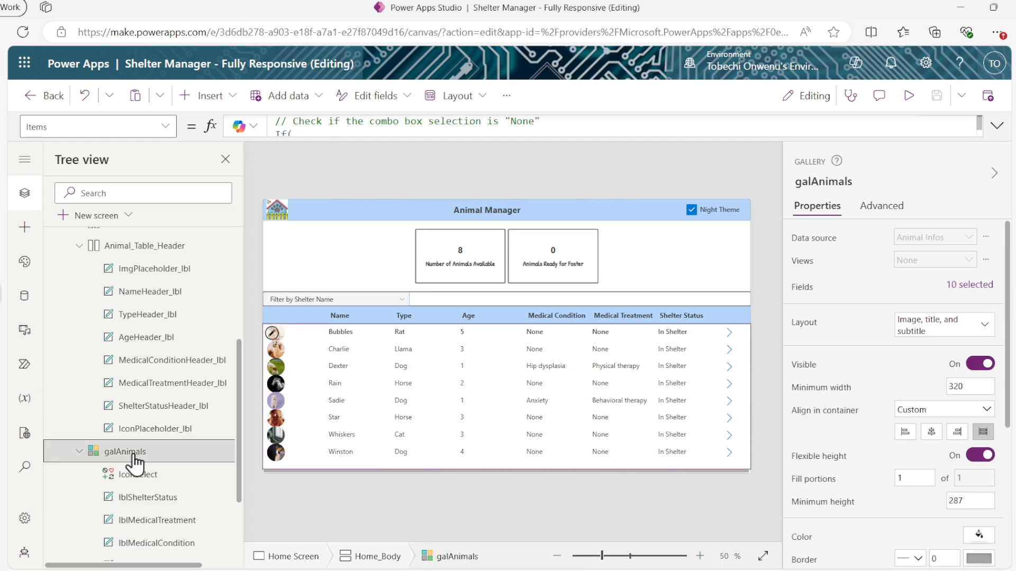
pyautogui.click(168, 131)
pyautogui.scroll(-3, 79, 262)
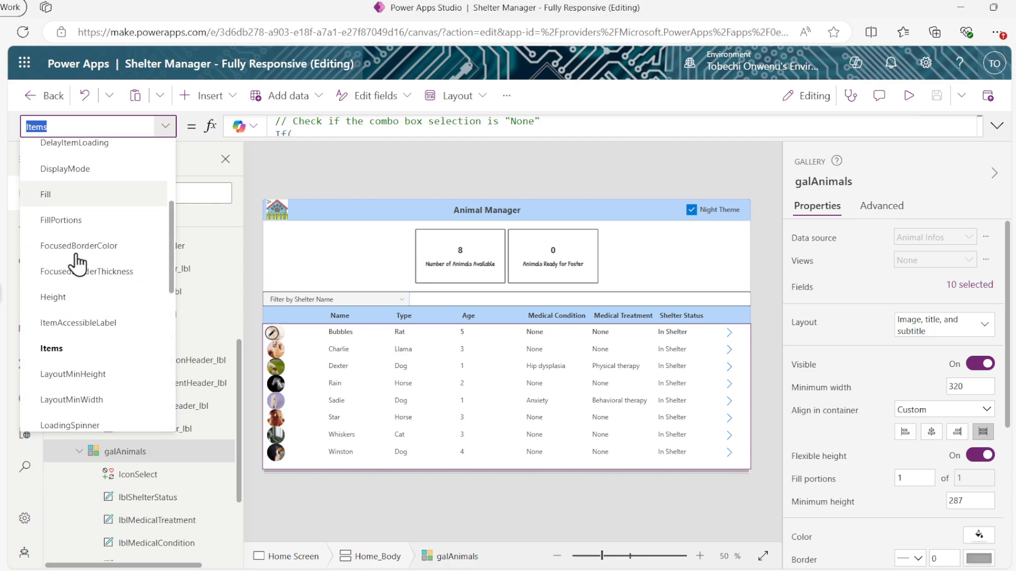
pyautogui.scroll(-3, 79, 259)
pyautogui.scroll(-2, 77, 278)
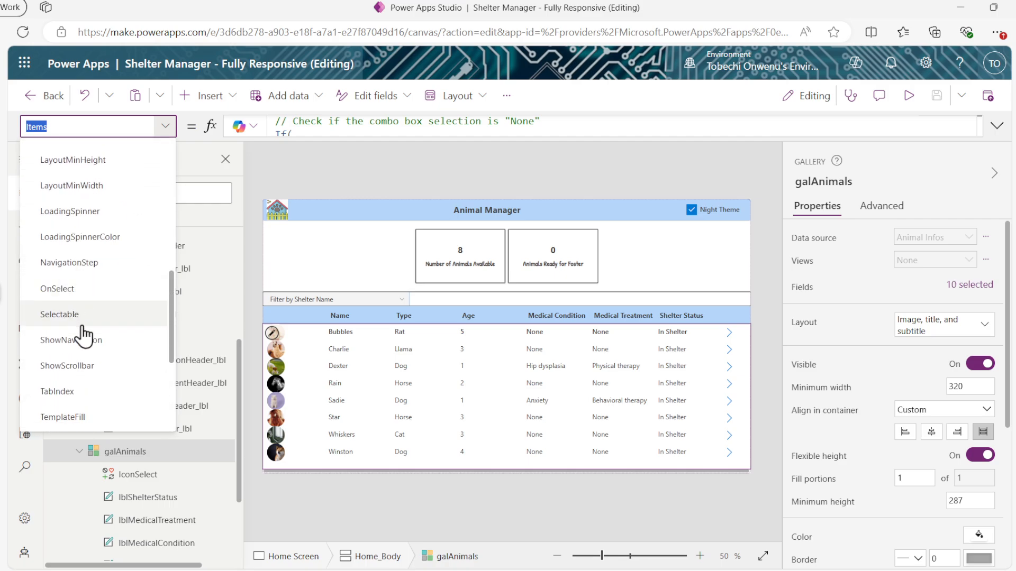
pyautogui.scroll(-3, 82, 339)
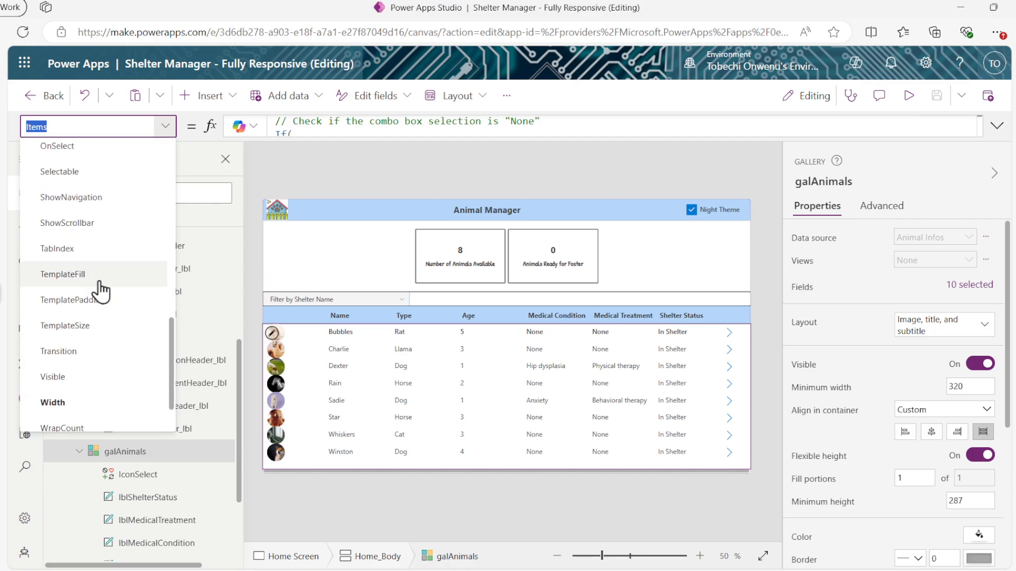
pyautogui.click(100, 275)
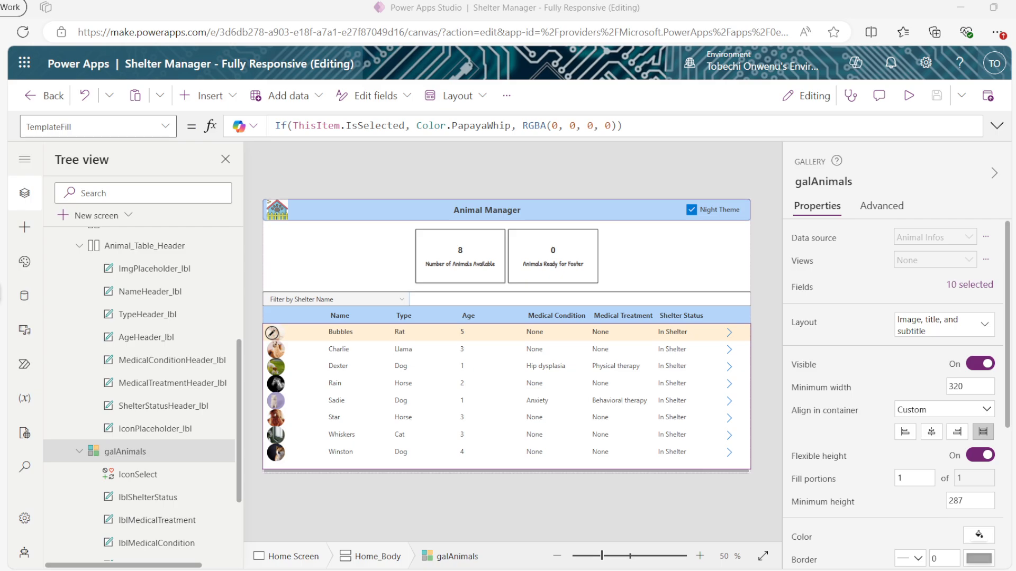
# Set ThemeCheckbox's OnChange formula to Set(AppTheme, If(ThemeCheckbox.Checked, "Custom", "Default"))
pyautogui.click(722, 212)
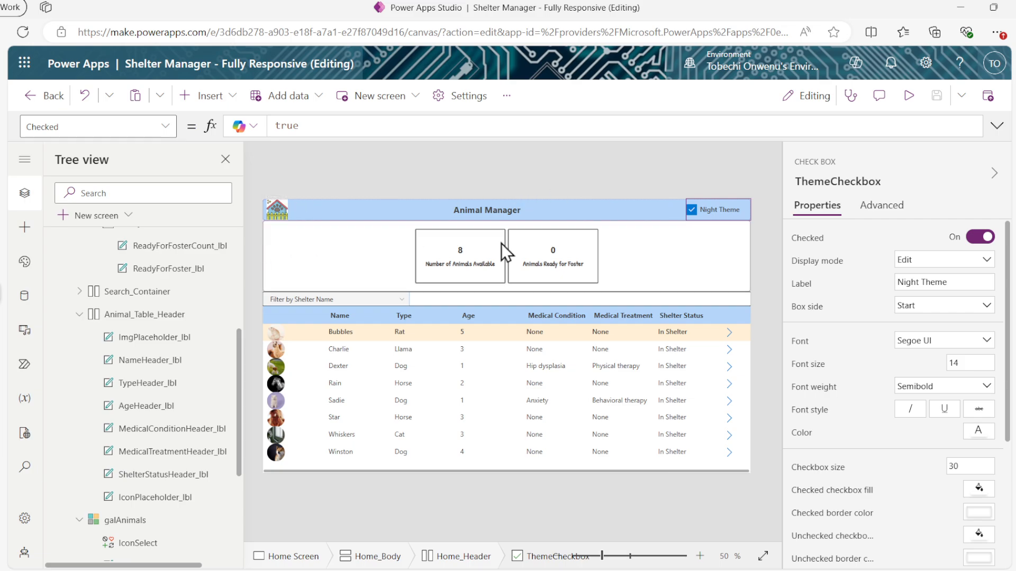
pyautogui.click(163, 127)
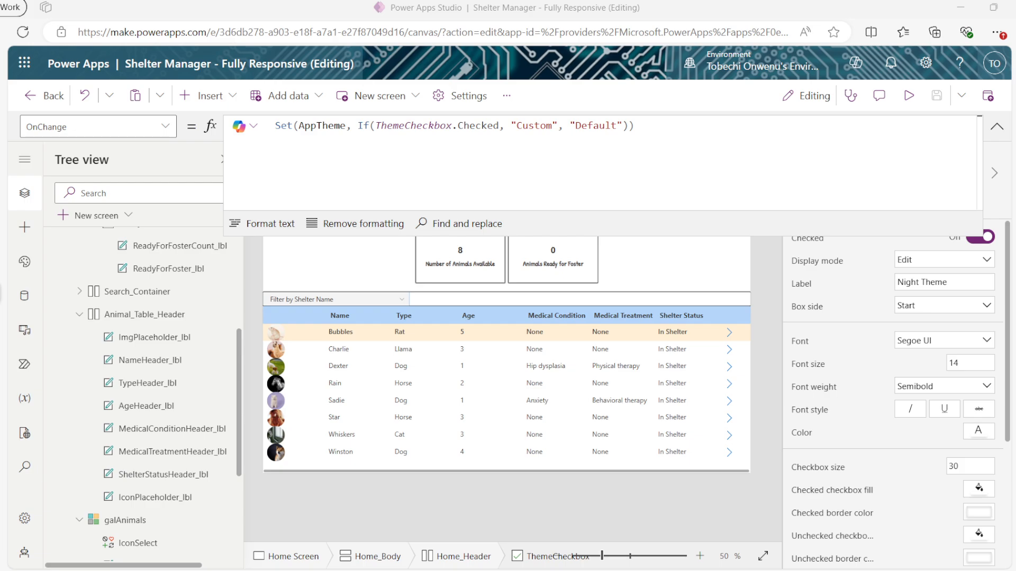
pyautogui.click(997, 127)
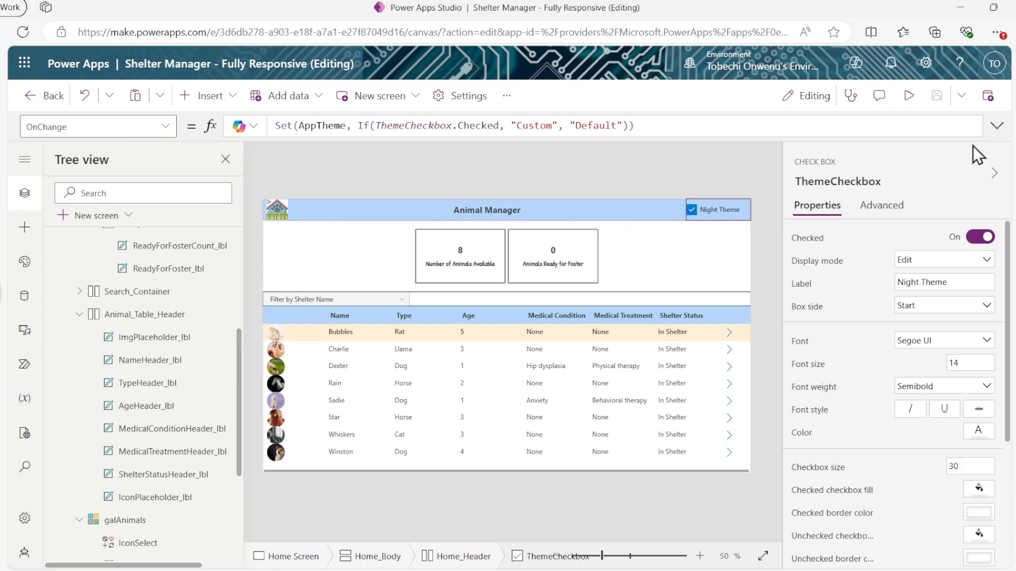
# Review the App object's full OnStart formula for the theme variable and the shelter filter's collection
pyautogui.scroll(5, 208, 275)
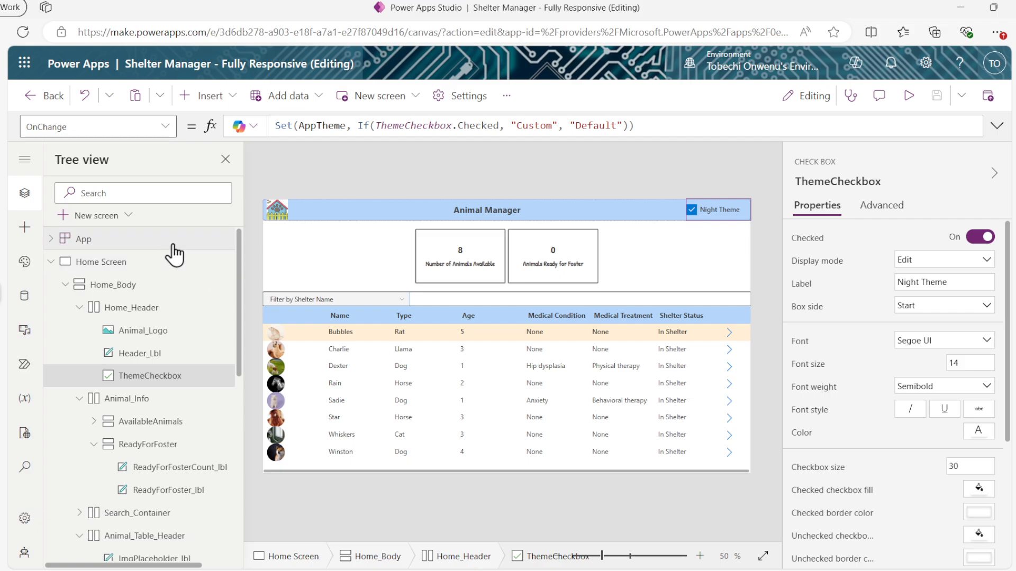
pyautogui.click(81, 243)
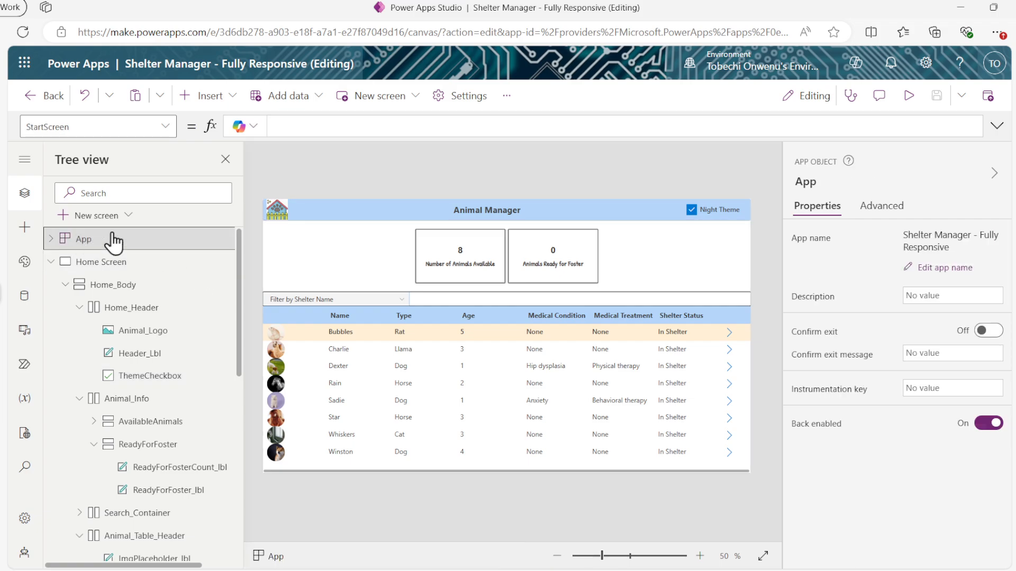
pyautogui.click(161, 130)
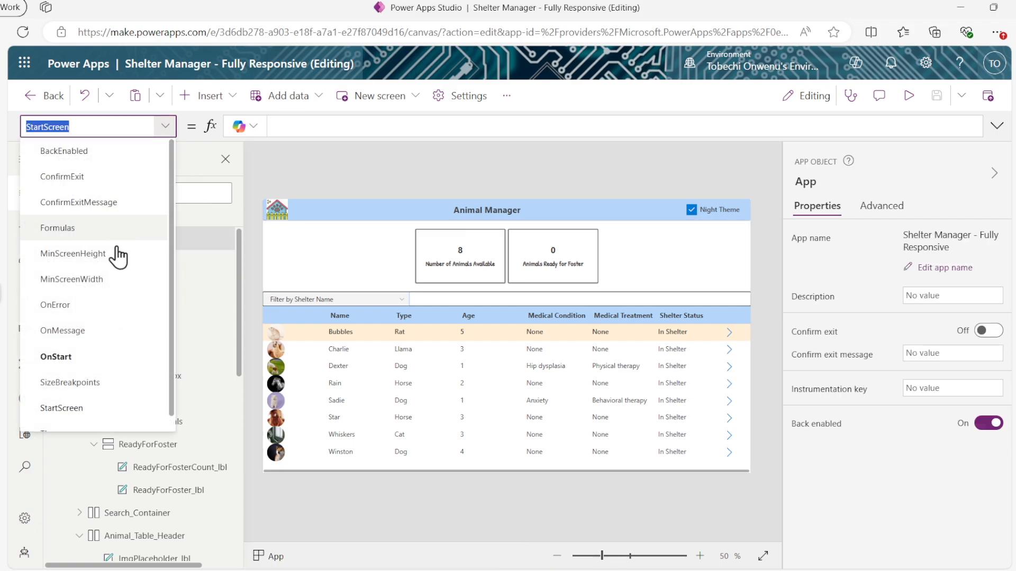
pyautogui.click(93, 354)
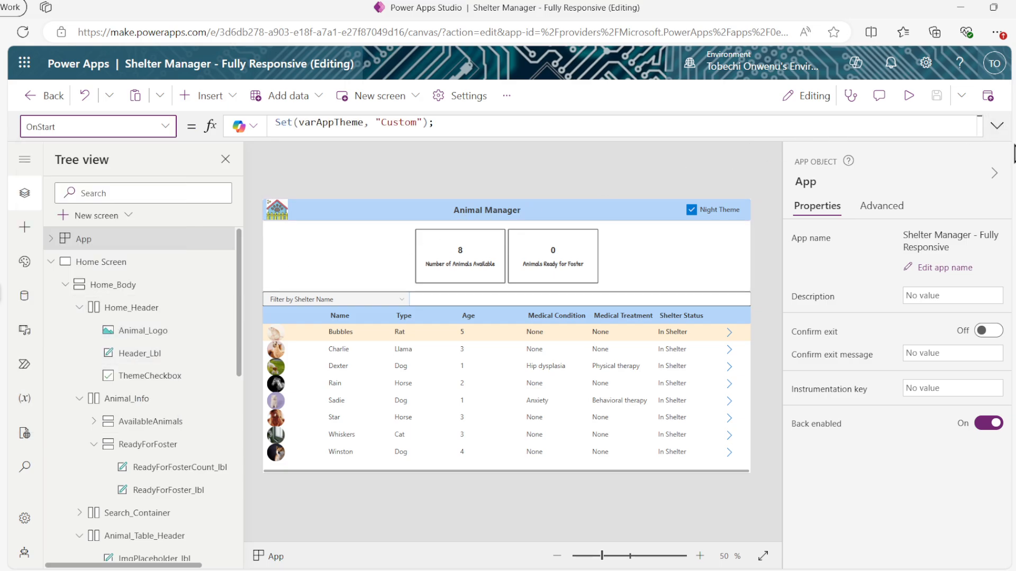
pyautogui.click(999, 133)
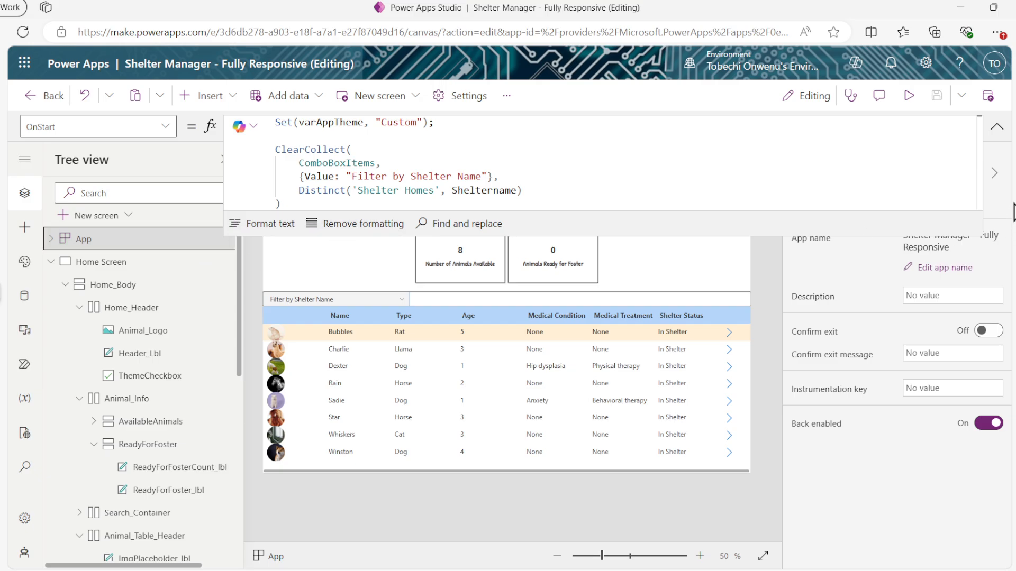
pyautogui.click(1002, 138)
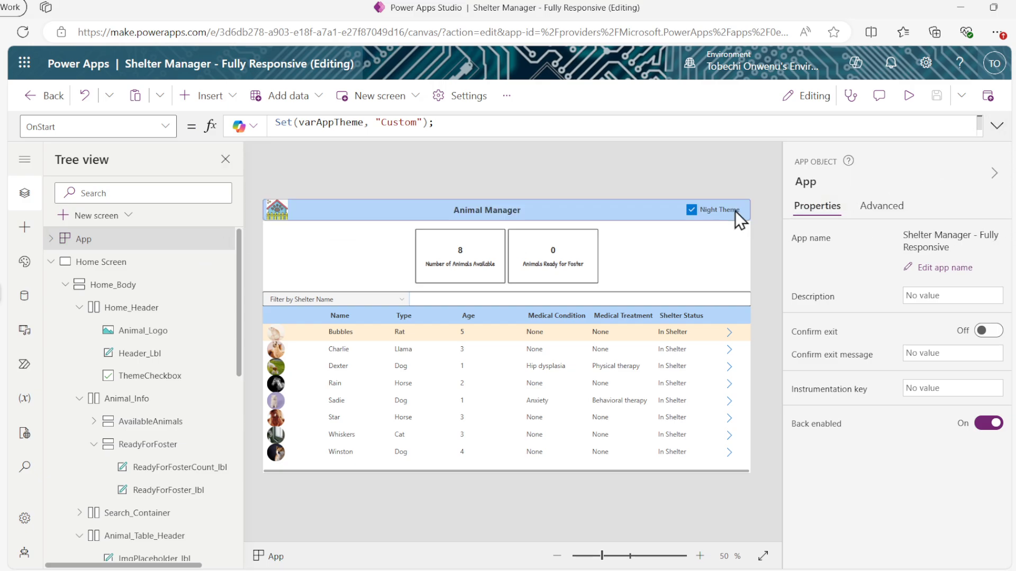
# Set the Home Screen's Fill formula to If(AppTheme = "Custom", Color.Beige, Color.White)
pyautogui.click(718, 214)
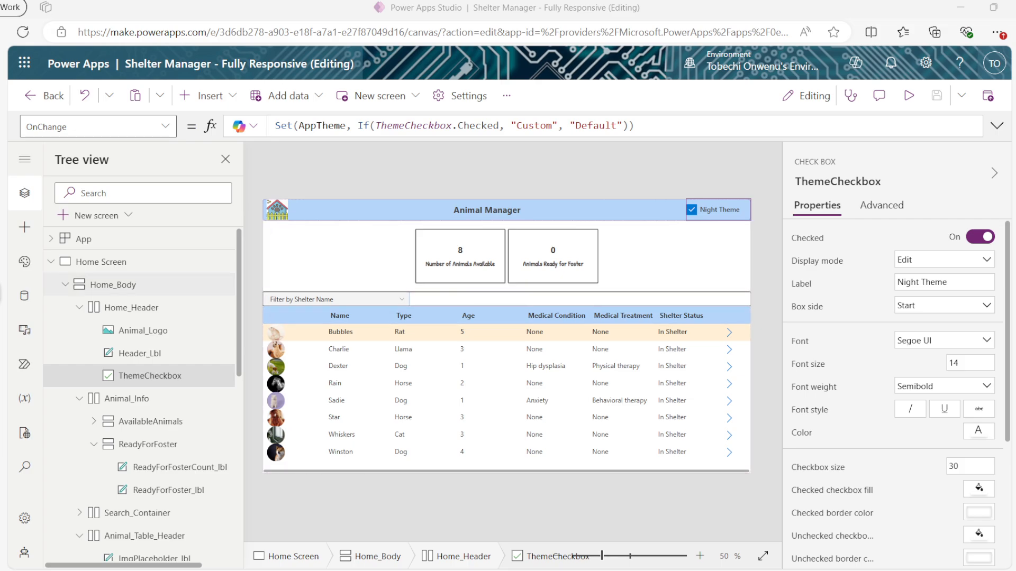
pyautogui.click(132, 263)
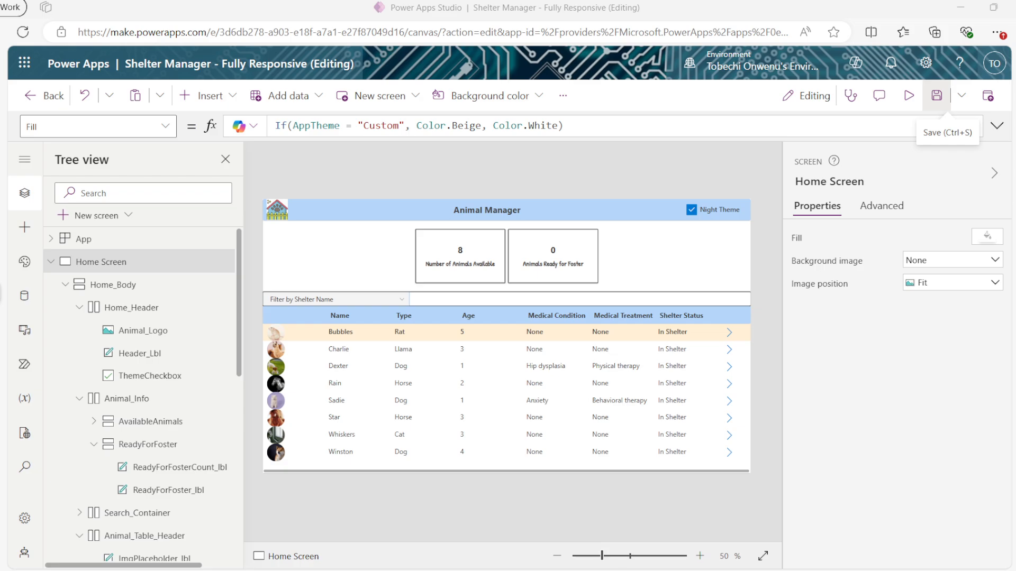
# Save the Shelter Manager app and publish this version
pyautogui.click(932, 98)
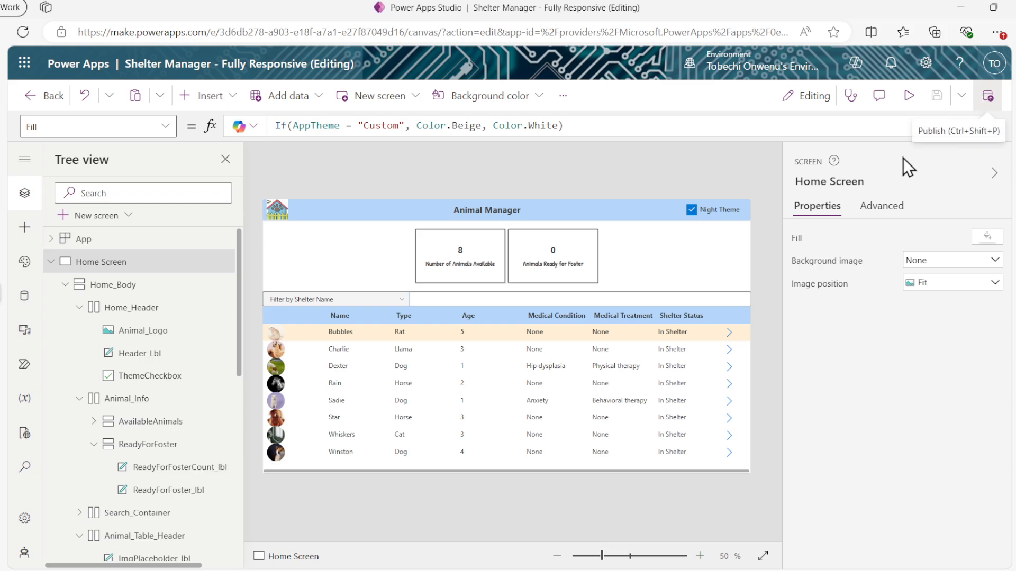
pyautogui.click(987, 96)
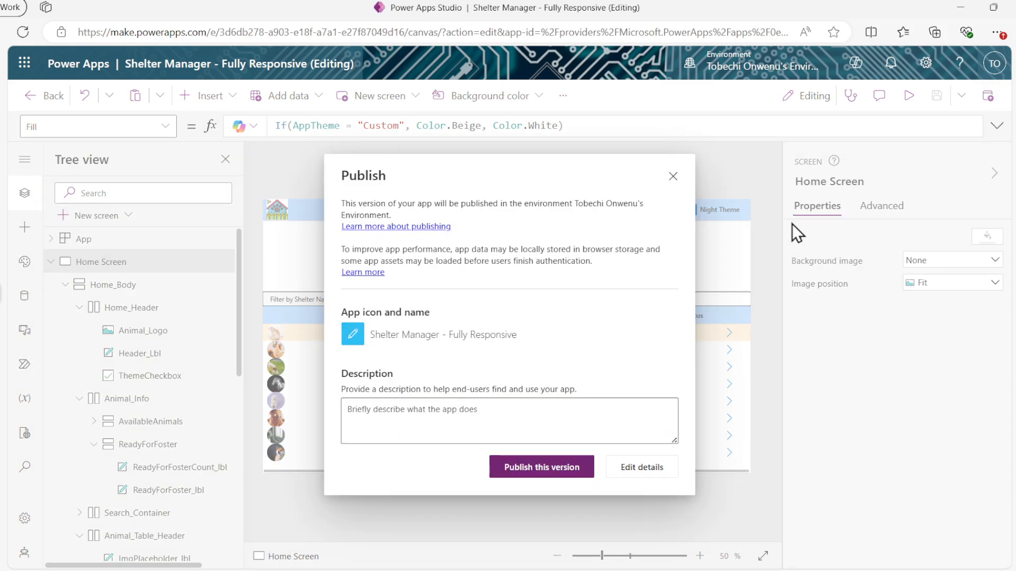
pyautogui.click(539, 468)
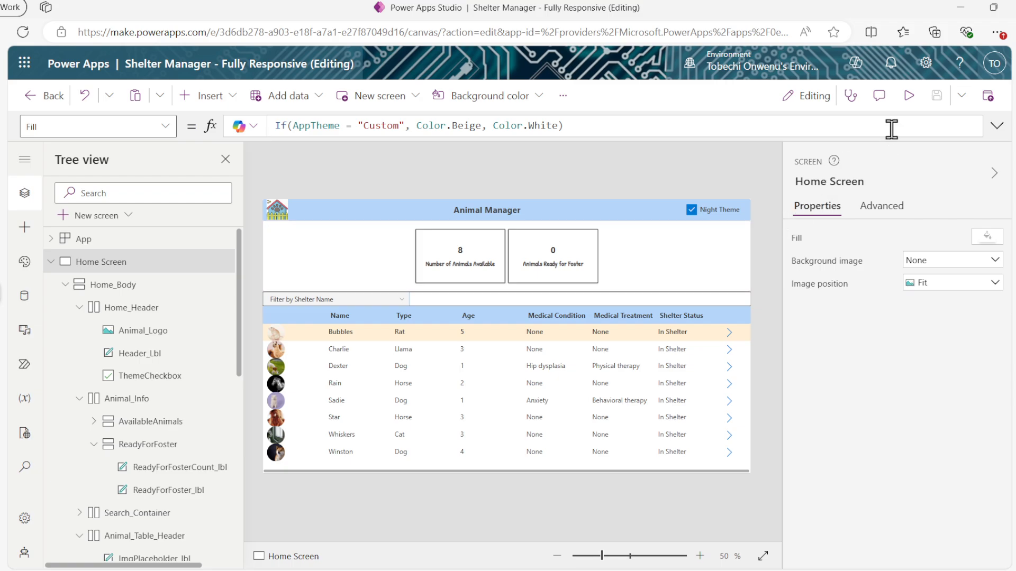
# Preview the app and toggle the Night Theme checkbox repeatedly to check the screen's background switching
pyautogui.click(909, 101)
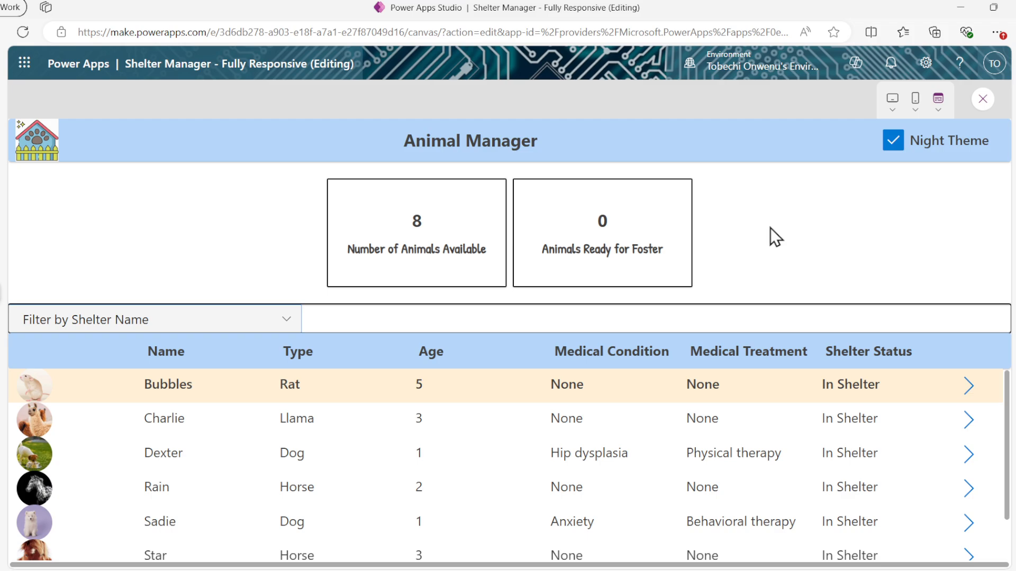
pyautogui.click(890, 143)
pyautogui.click(891, 144)
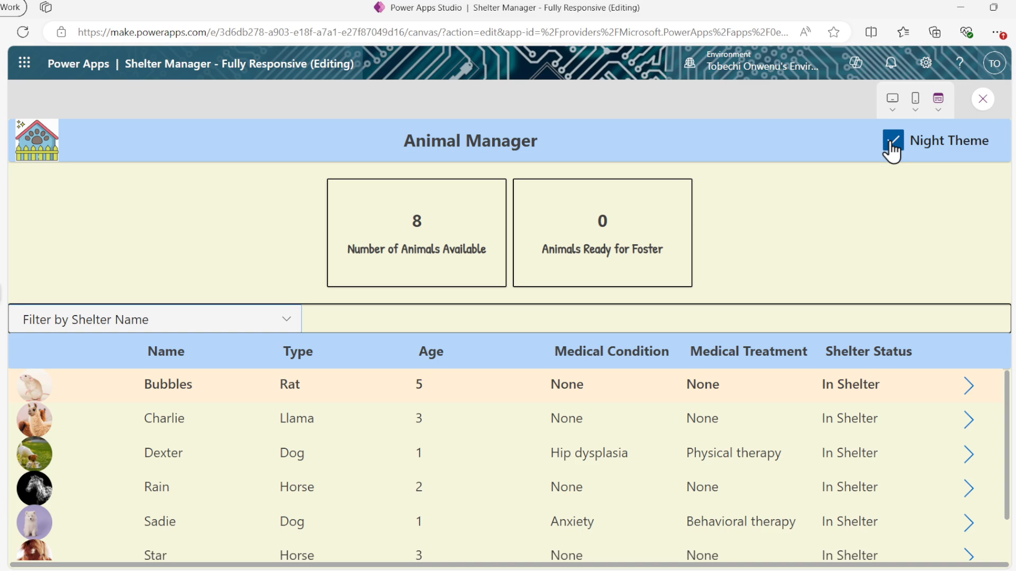
pyautogui.click(892, 144)
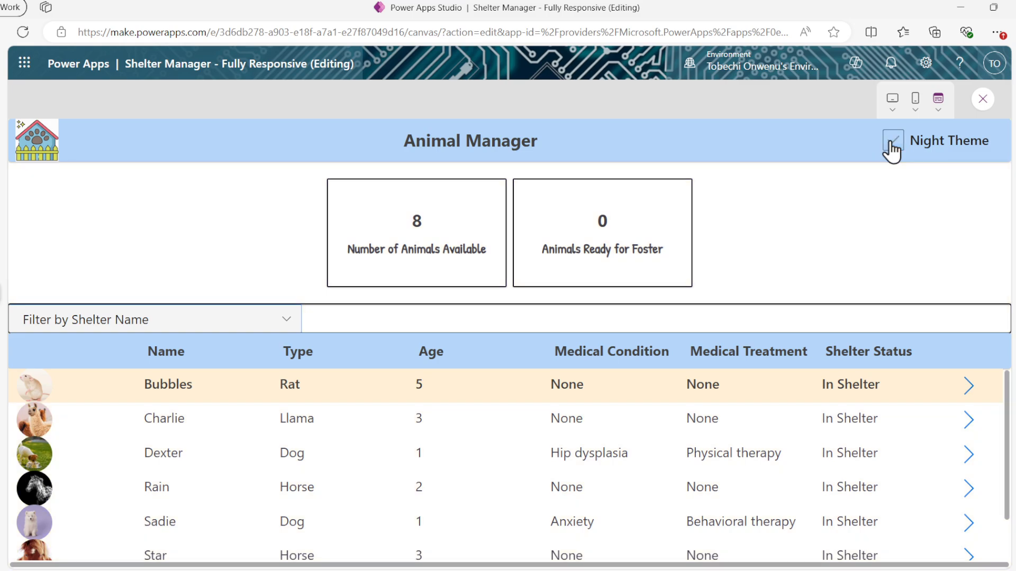
pyautogui.click(892, 144)
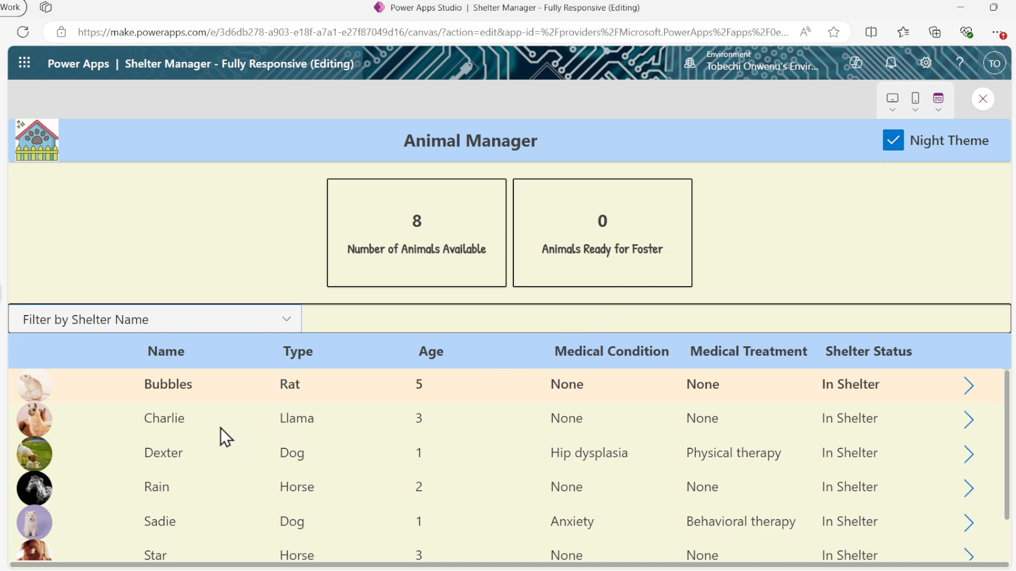
# Select different animal rows with Night Theme on and off to check the gallery's selection highlight
pyautogui.click(195, 420)
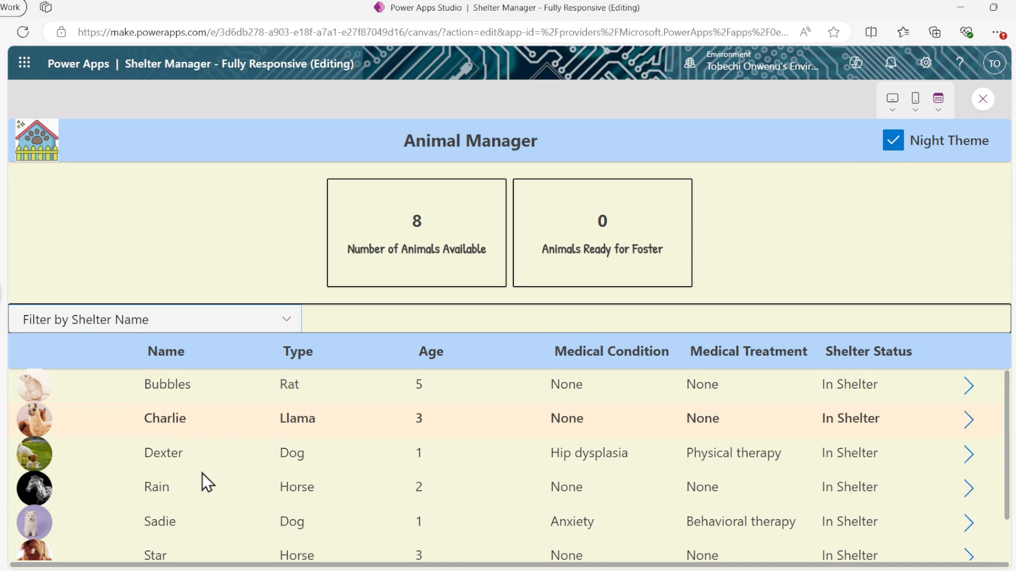
pyautogui.click(208, 458)
pyautogui.click(231, 417)
pyautogui.click(236, 391)
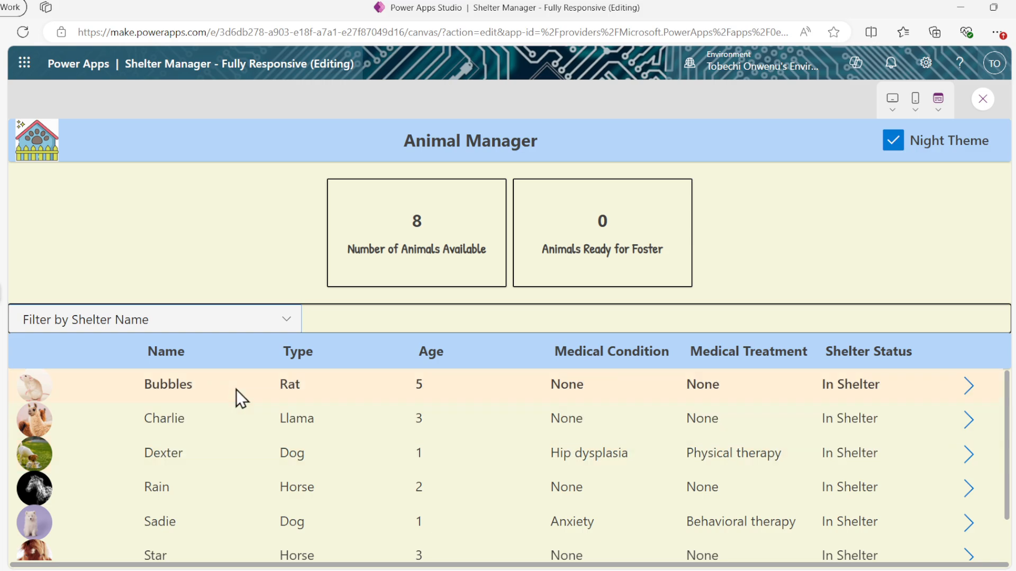
pyautogui.click(245, 428)
pyautogui.click(248, 453)
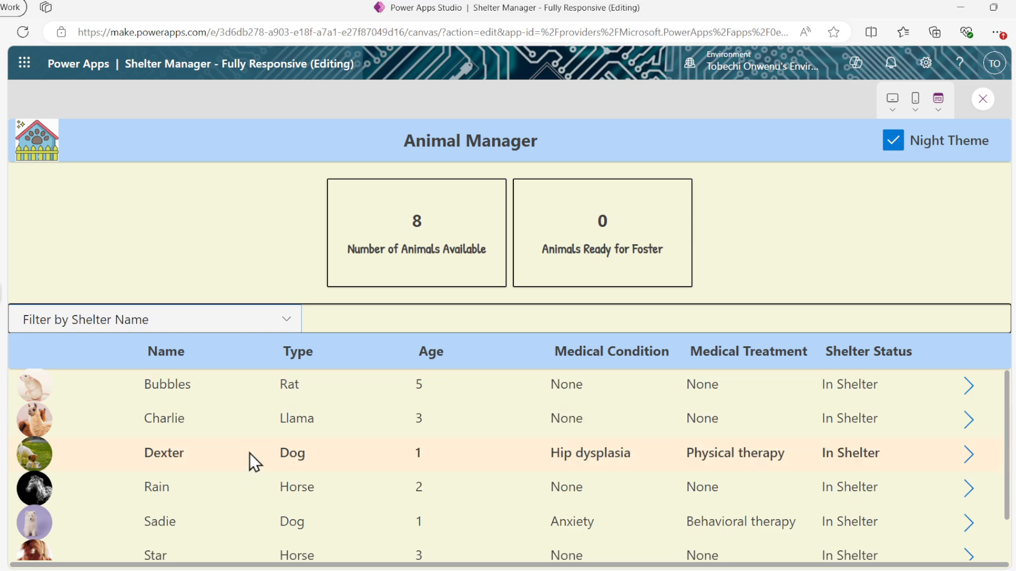
pyautogui.click(893, 145)
pyautogui.click(288, 420)
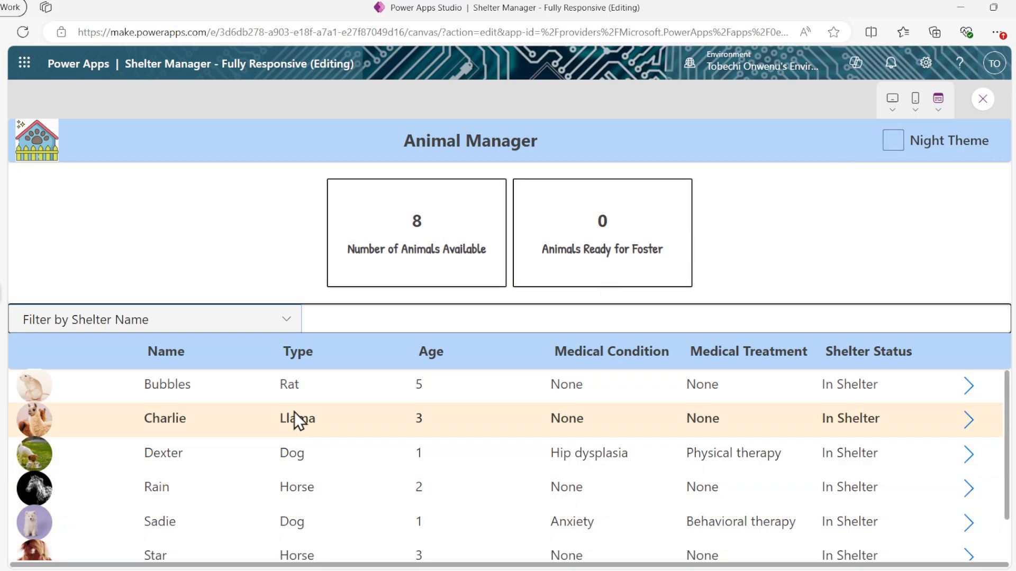
pyautogui.click(307, 390)
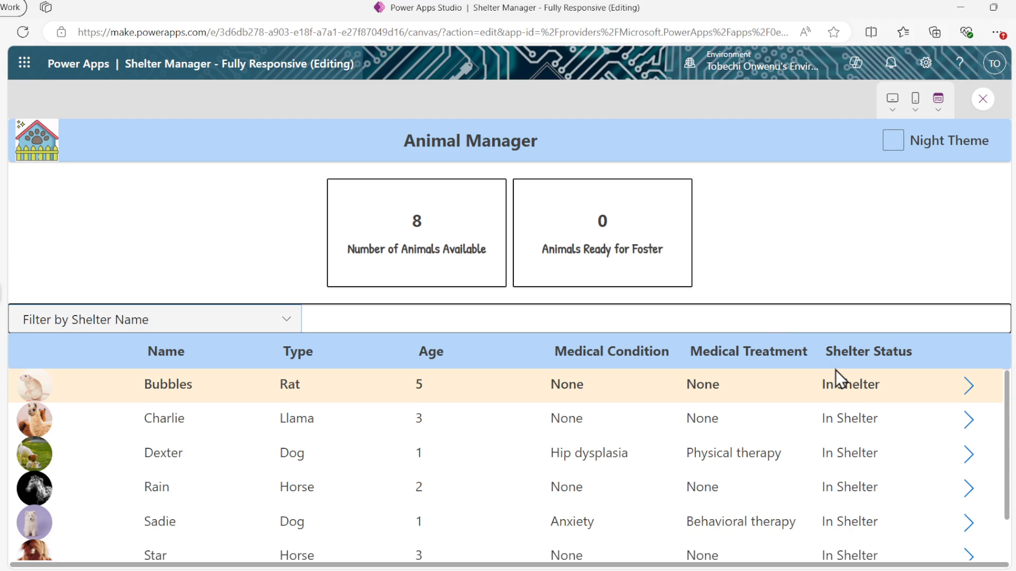
pyautogui.scroll(-2, 796, 430)
pyautogui.scroll(2, 767, 446)
# Test the shelter filter by switching between Companion Critter Retreat and Filter by Shelter Name, and close the preview
pyautogui.click(288, 331)
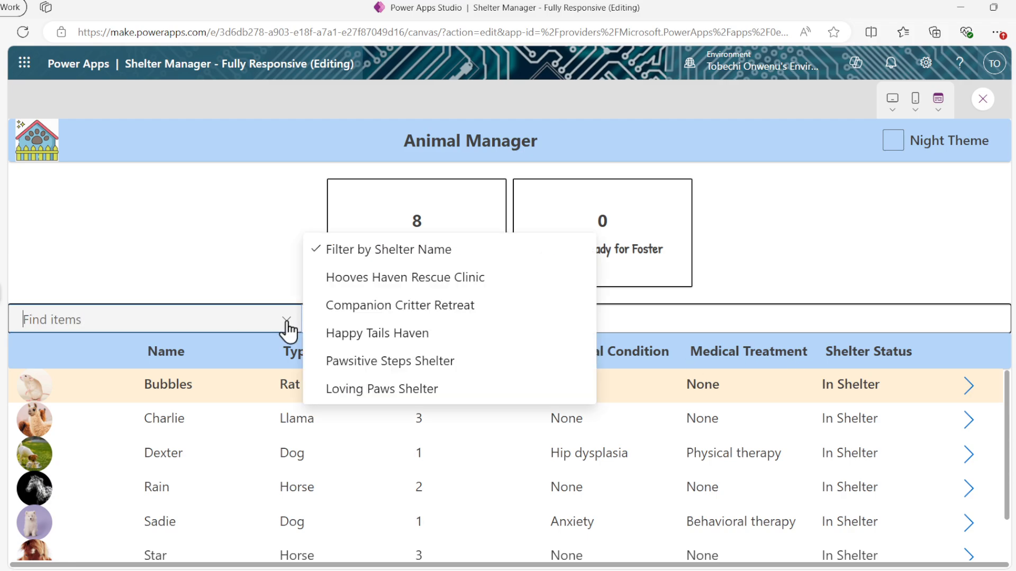
pyautogui.click(378, 306)
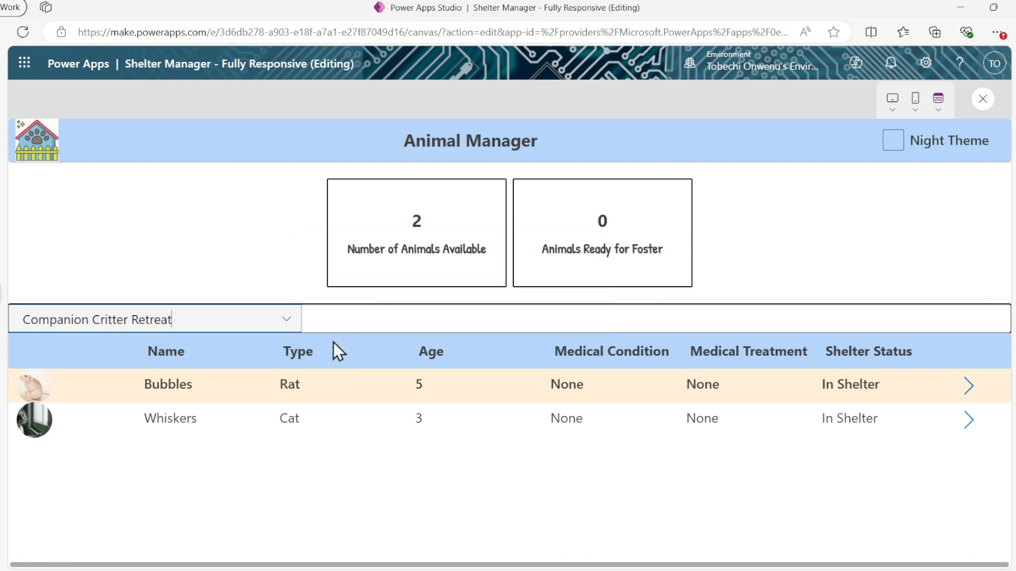
pyautogui.click(289, 326)
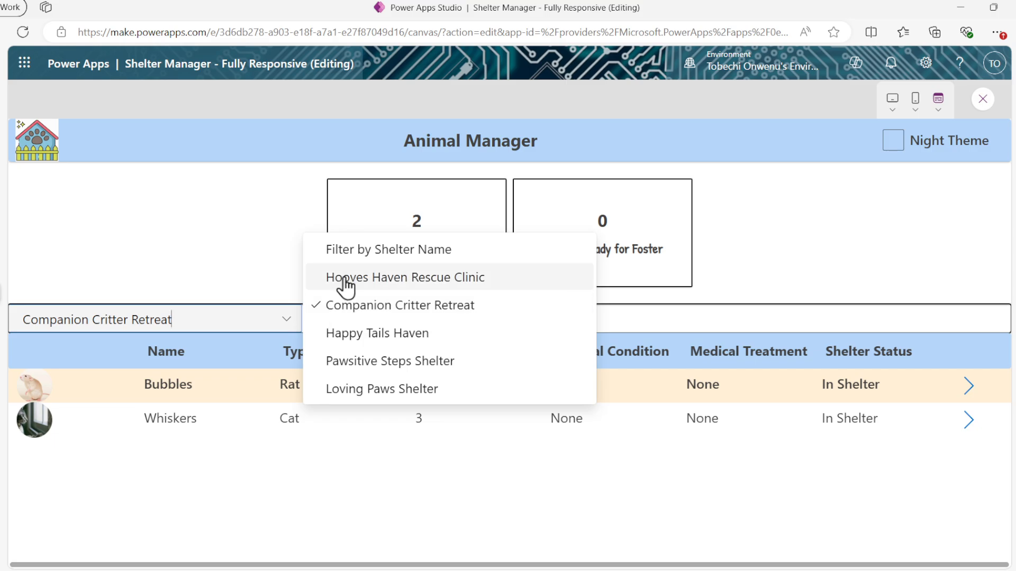
pyautogui.click(357, 250)
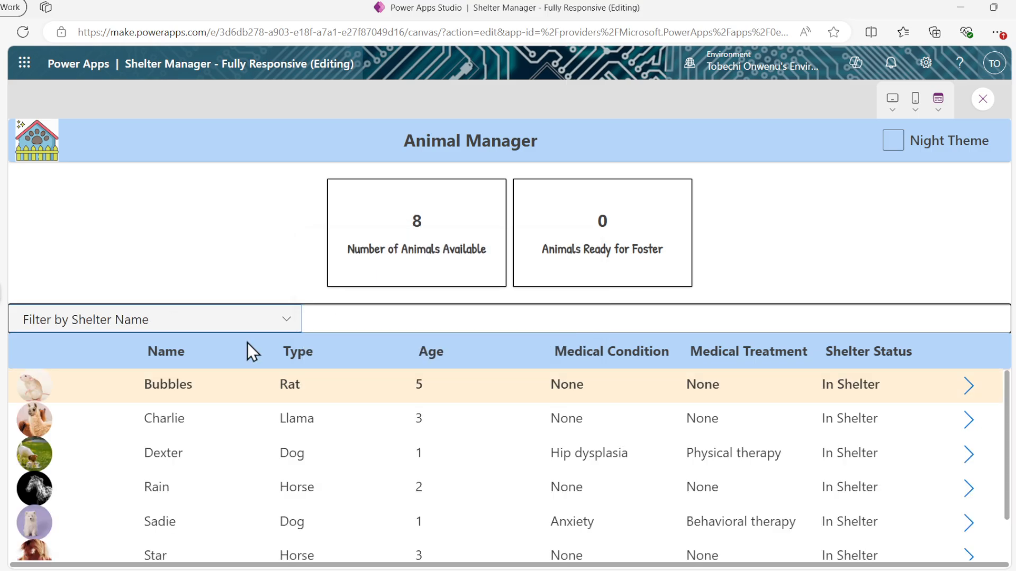
pyautogui.click(286, 322)
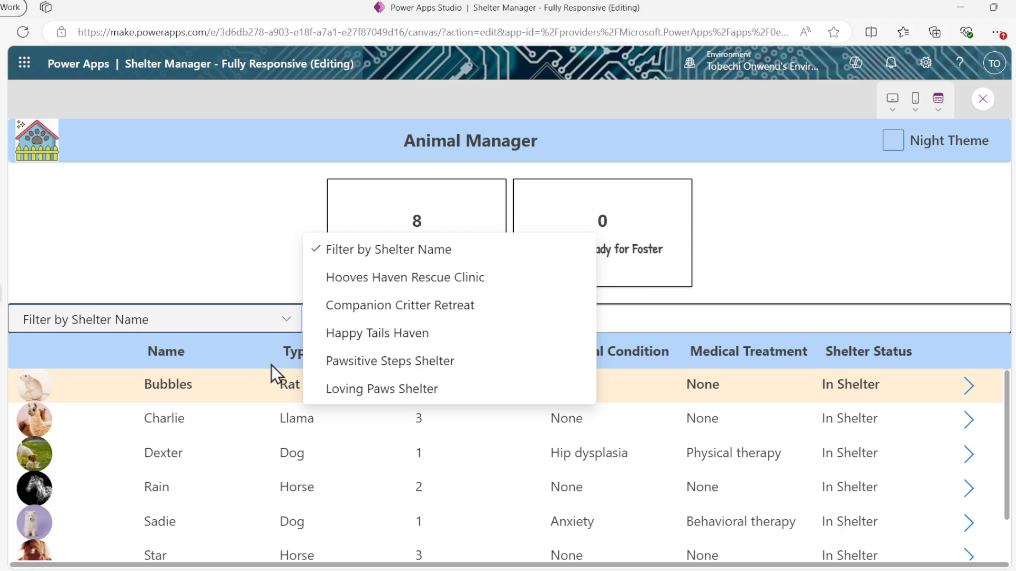
pyautogui.click(351, 308)
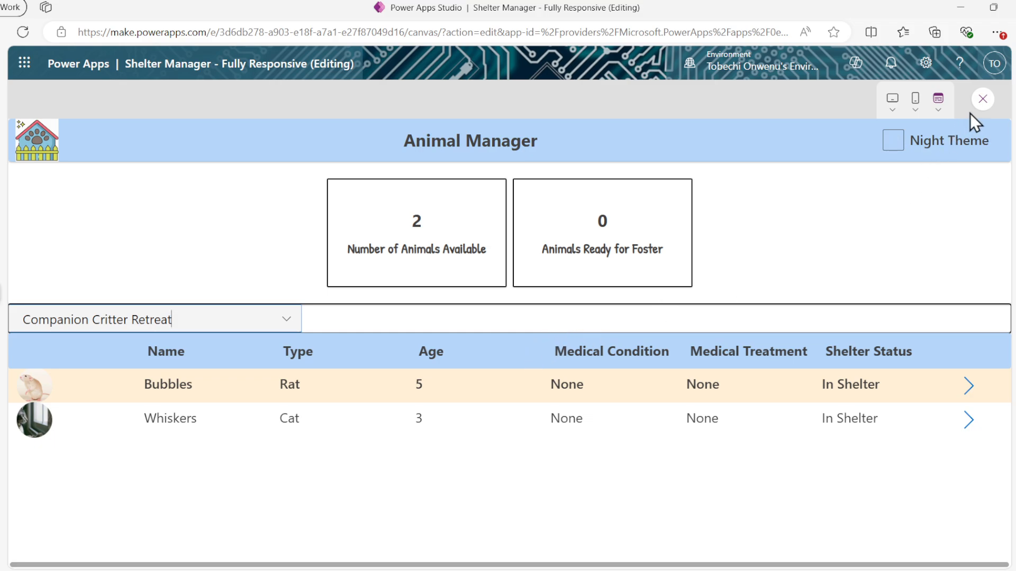
pyautogui.press('Escape')
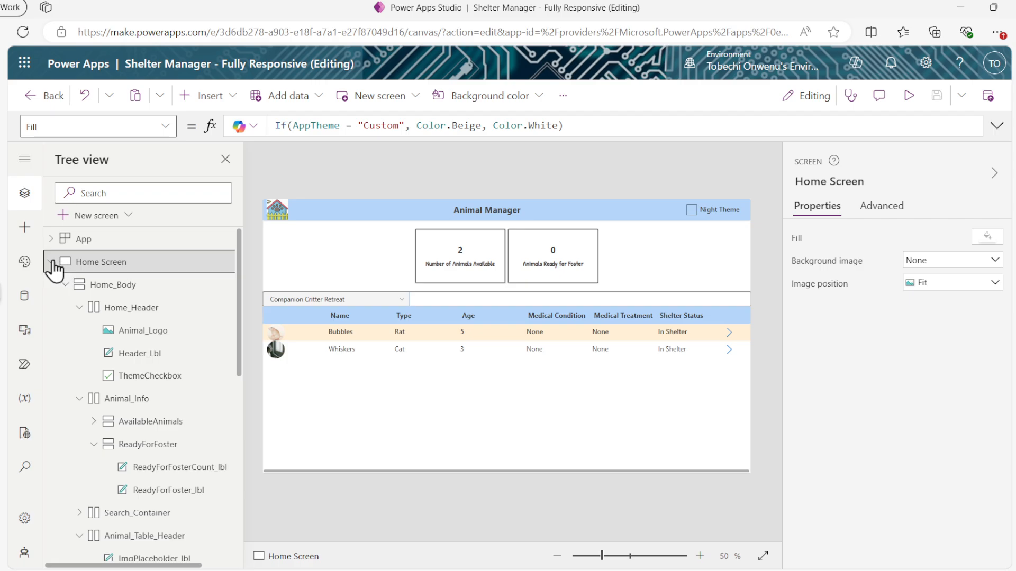
pyautogui.click(53, 262)
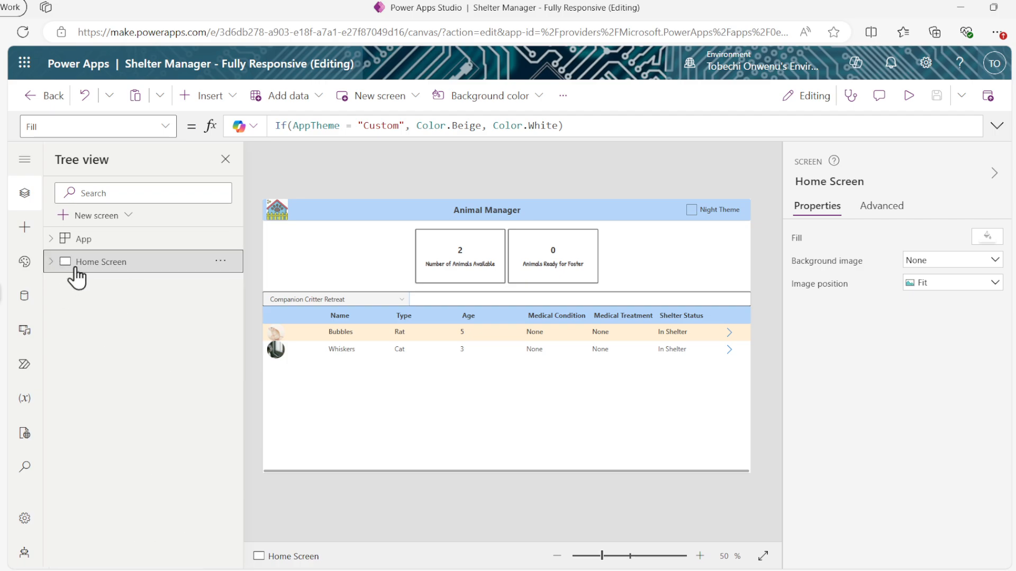